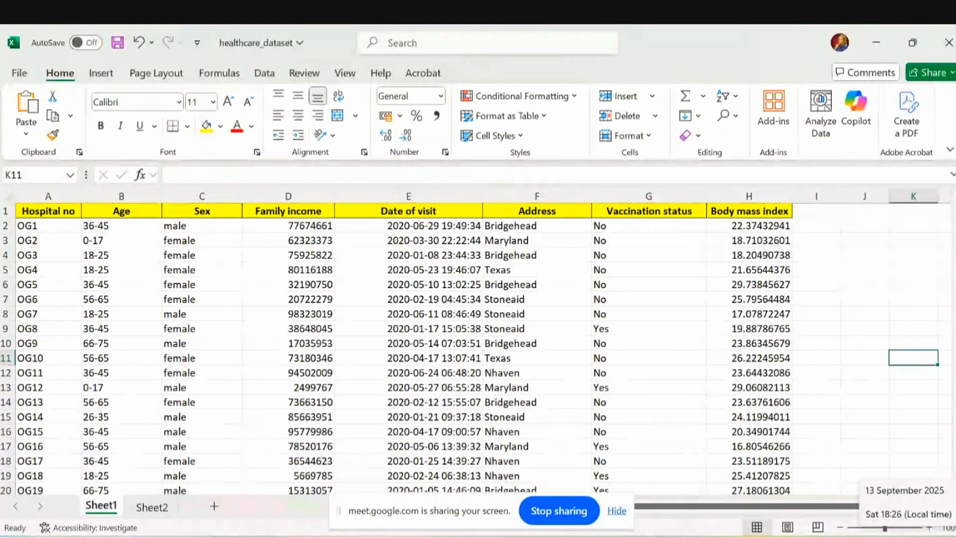
Select the whole worksheet and try to insert a table from it
key("ctrl+a")
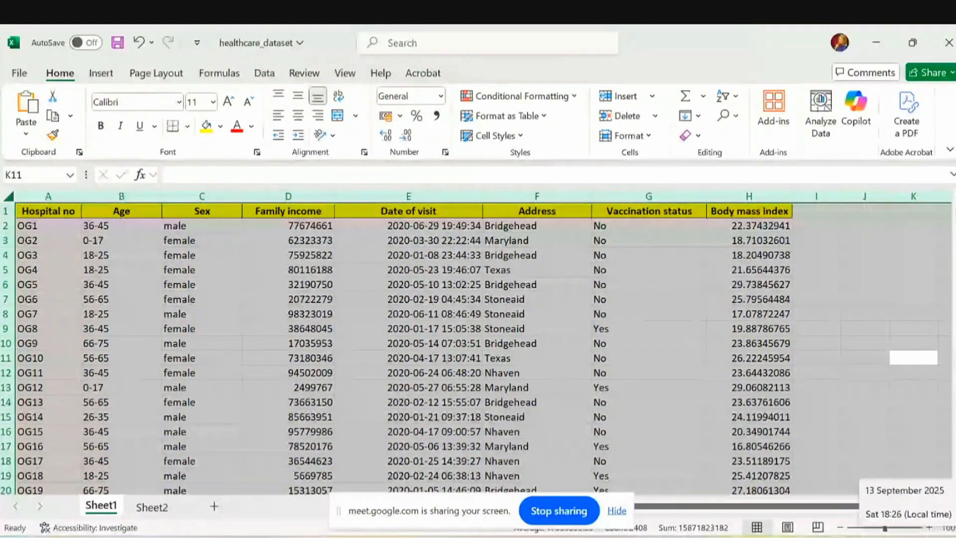
left_click(101, 75)
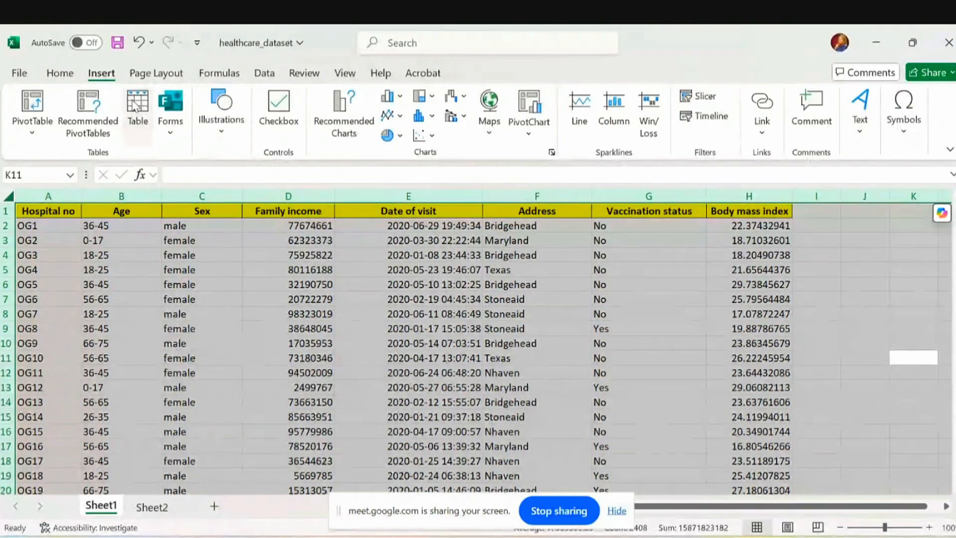
left_click(136, 105)
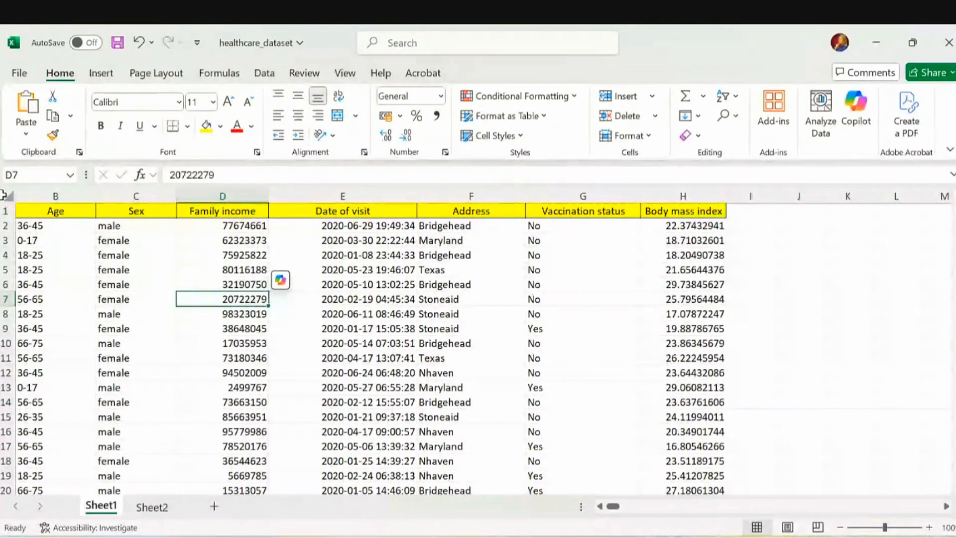
Select the entire header row 1 and make its text bold
left_click(6, 211)
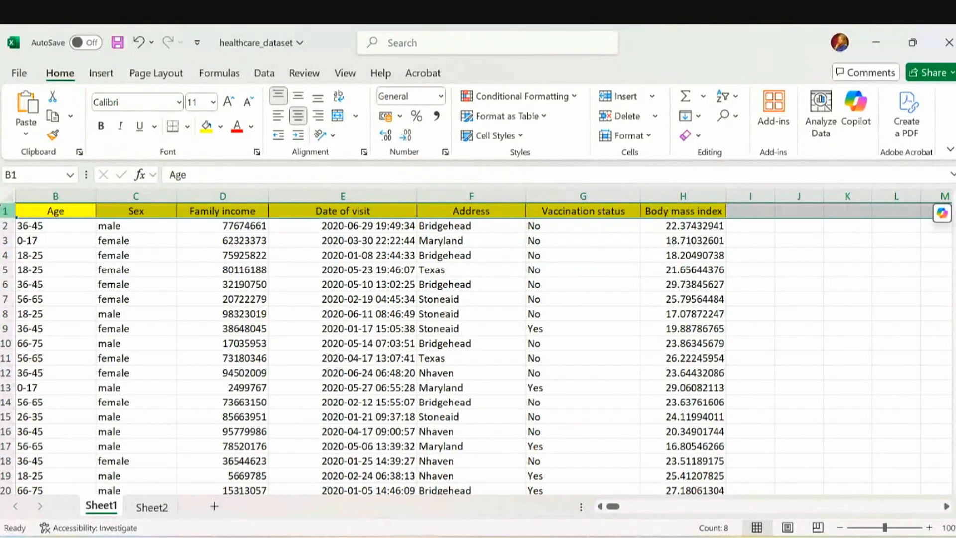
left_click(121, 299)
left_click(223, 269)
left_click(5, 211)
left_click(6, 220)
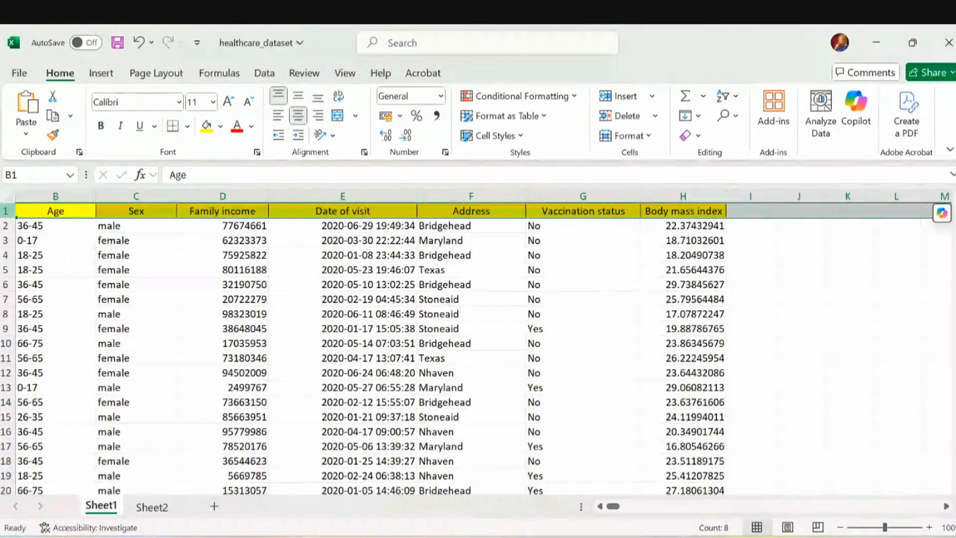
key("ctrl+b")
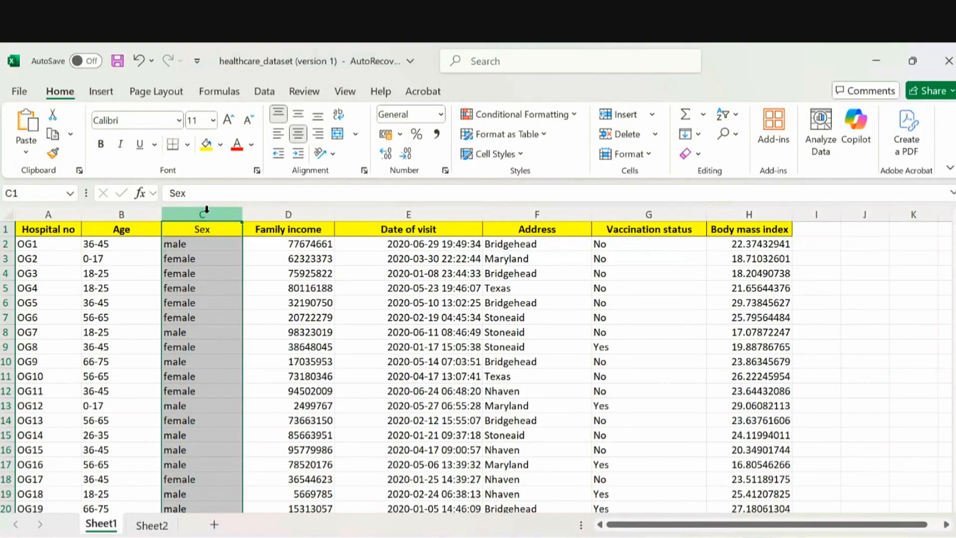
Make the entire Sex column bold and select row 4
left_click(206, 213)
key("ctrl+b")
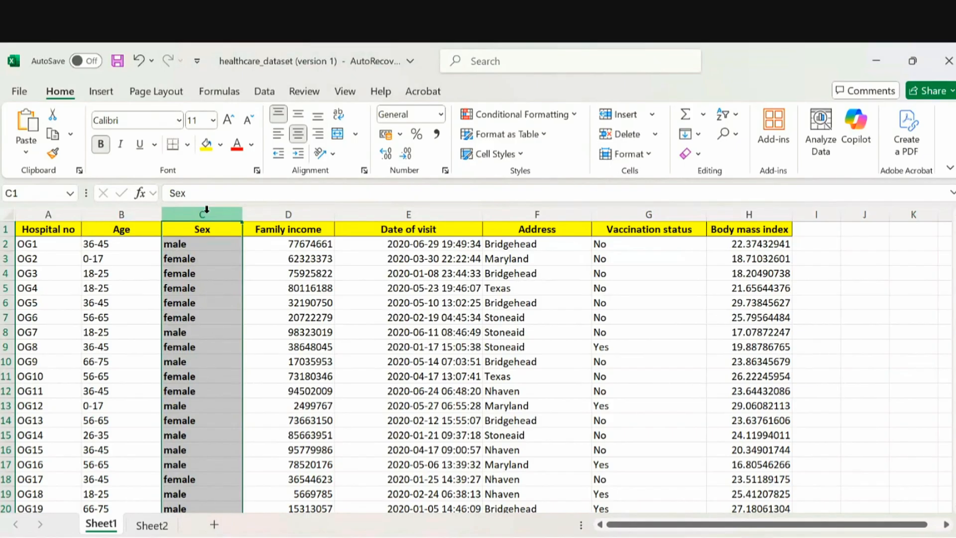
left_click_drag(6, 266, 7, 269)
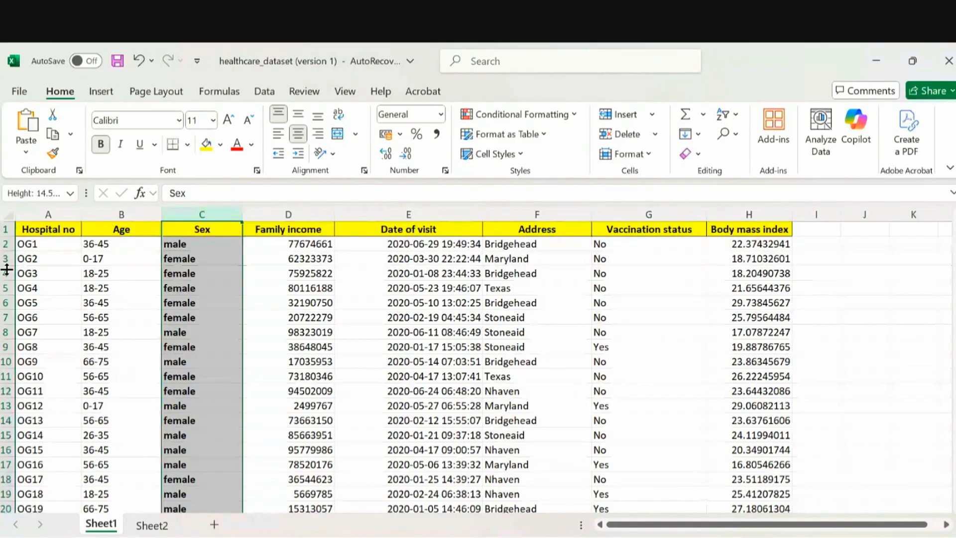
left_click(7, 274)
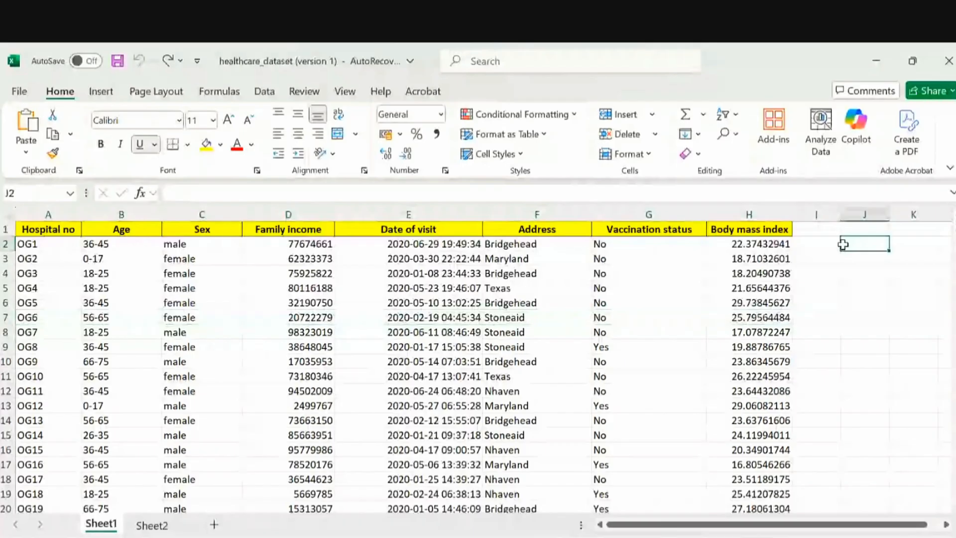
Copy the entire Age column into empty column I, and undo the paste
left_click(5, 228)
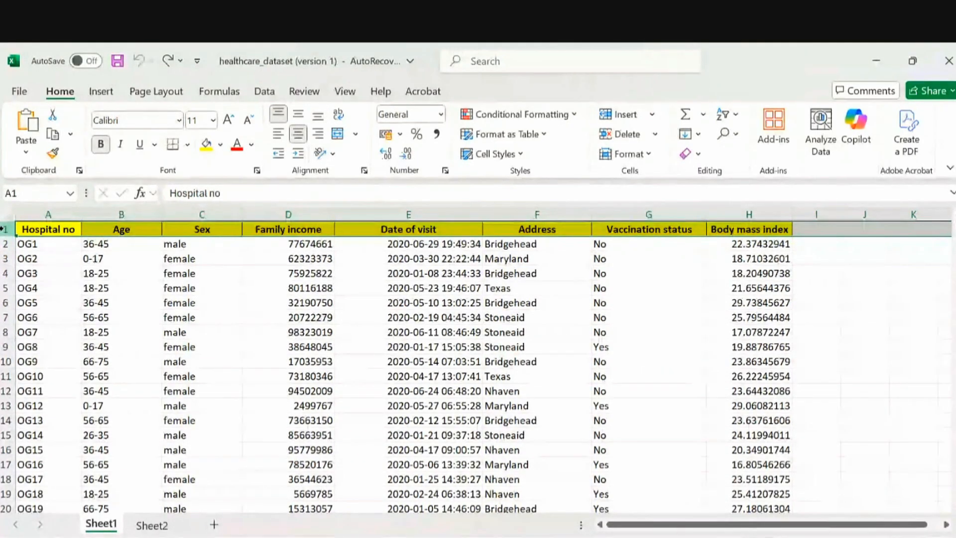
left_click(115, 209)
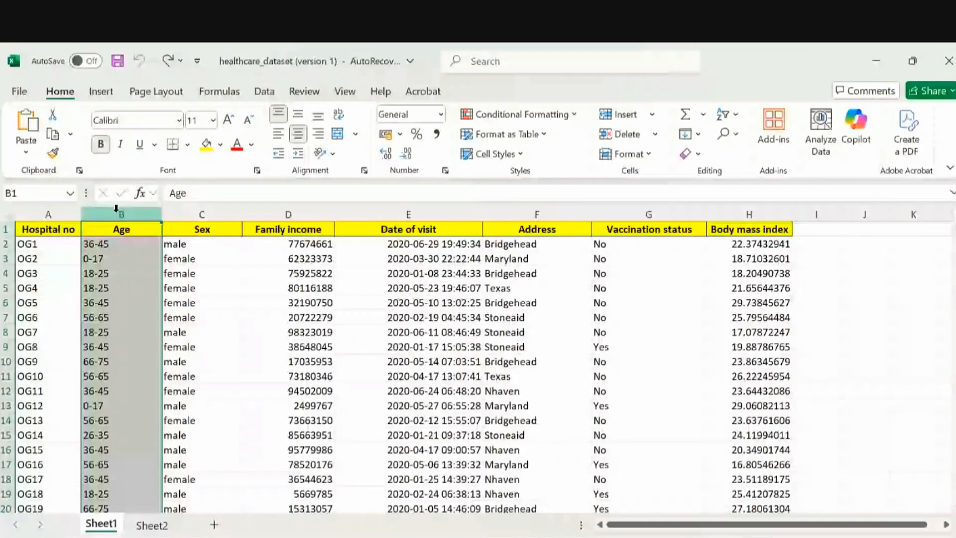
key("ctrl+c")
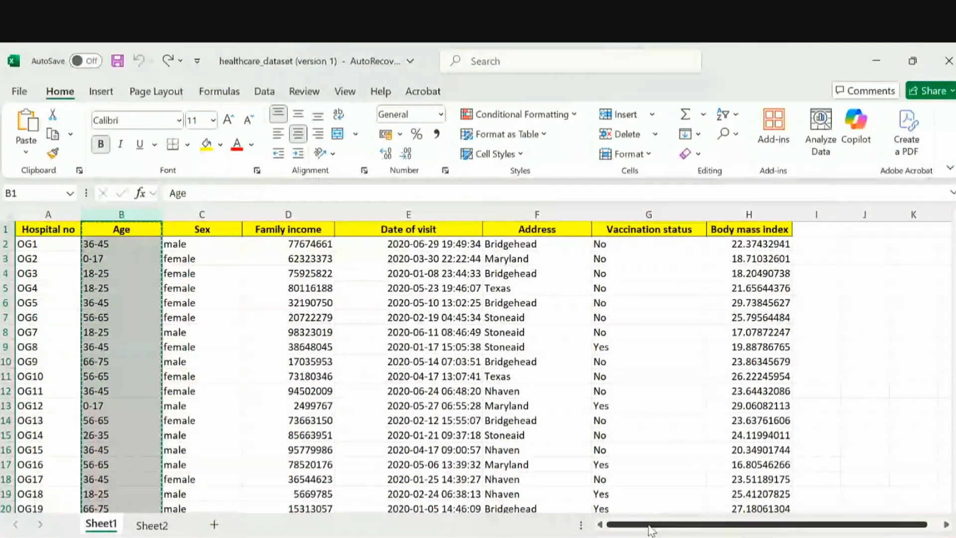
left_click_drag(651, 528, 667, 529)
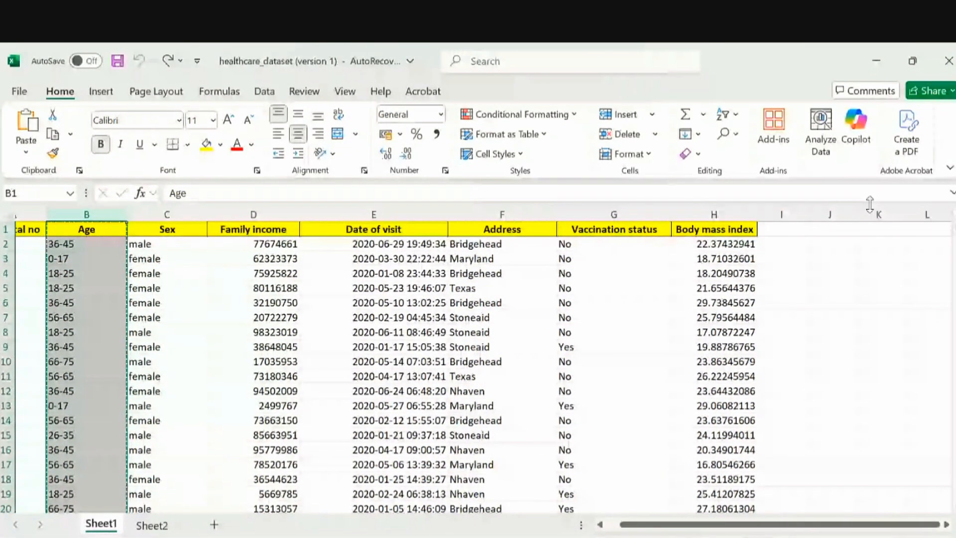
left_click(823, 233)
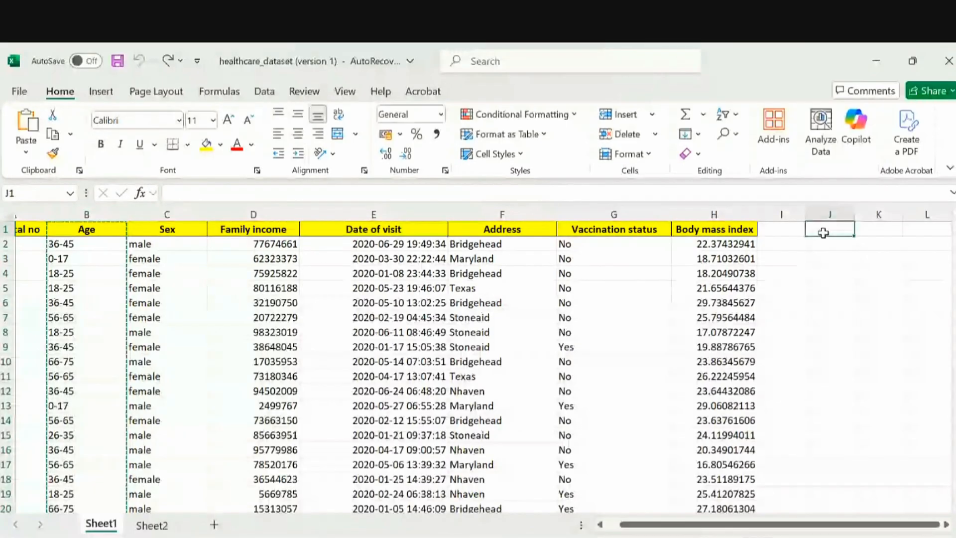
key("ctrl+y")
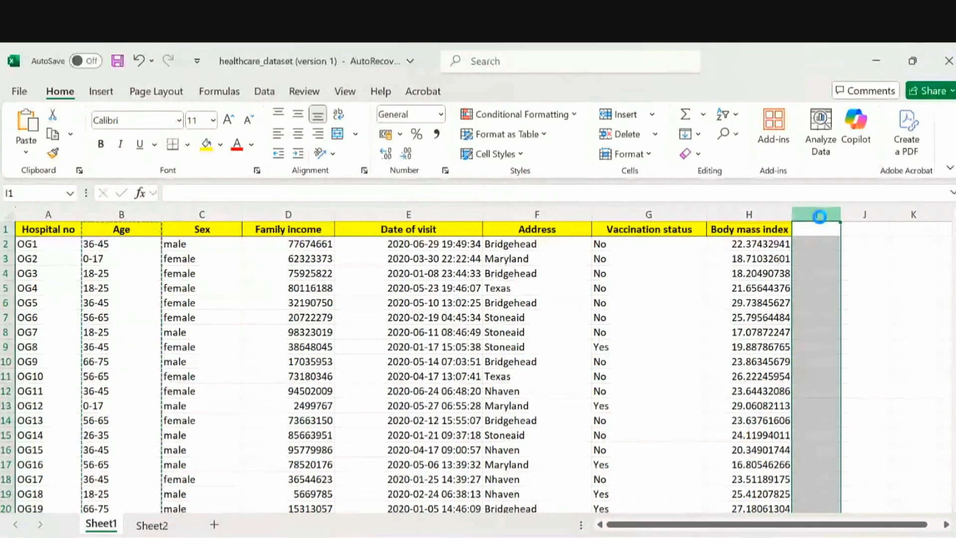
key("ctrl+v")
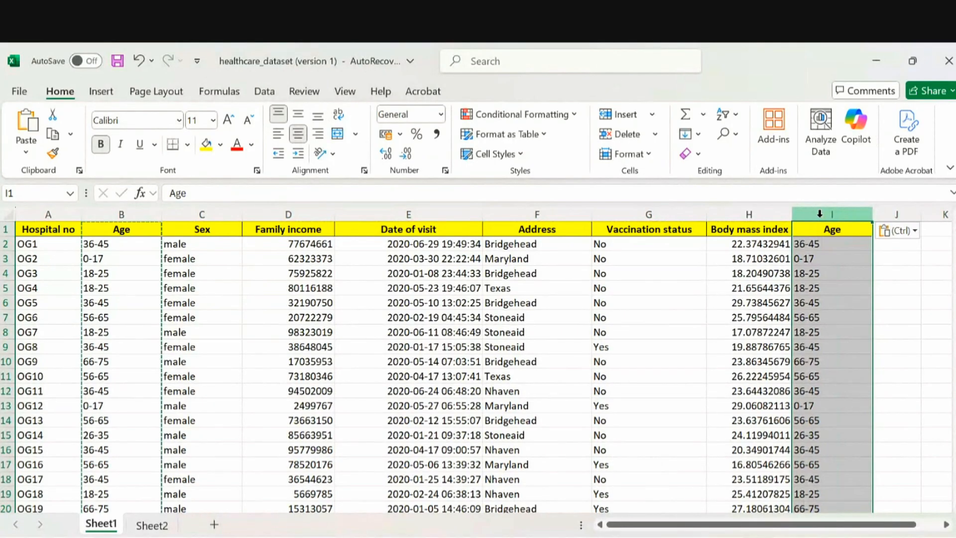
key("ctrl+z")
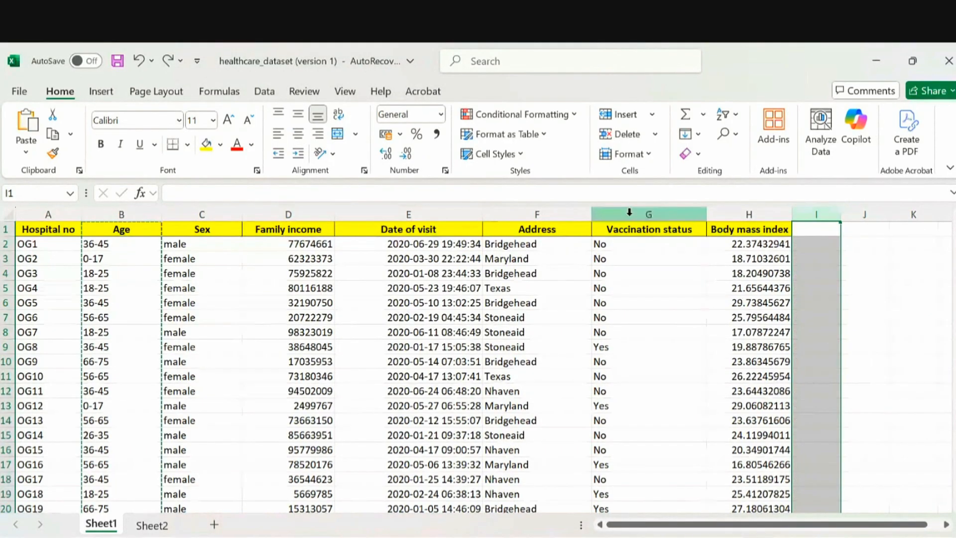
Paste the already copied Age column into column I once more, and undo it
left_click(149, 213)
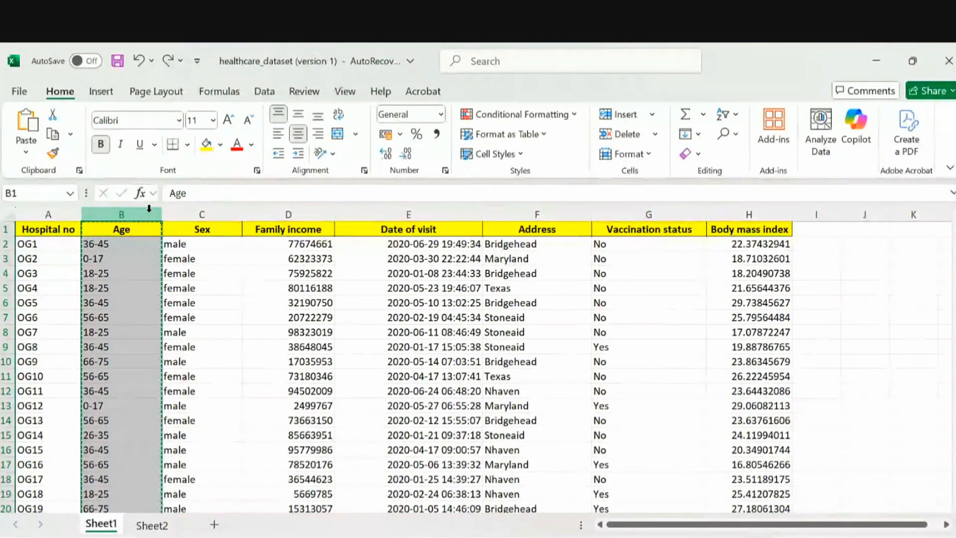
left_click(827, 213)
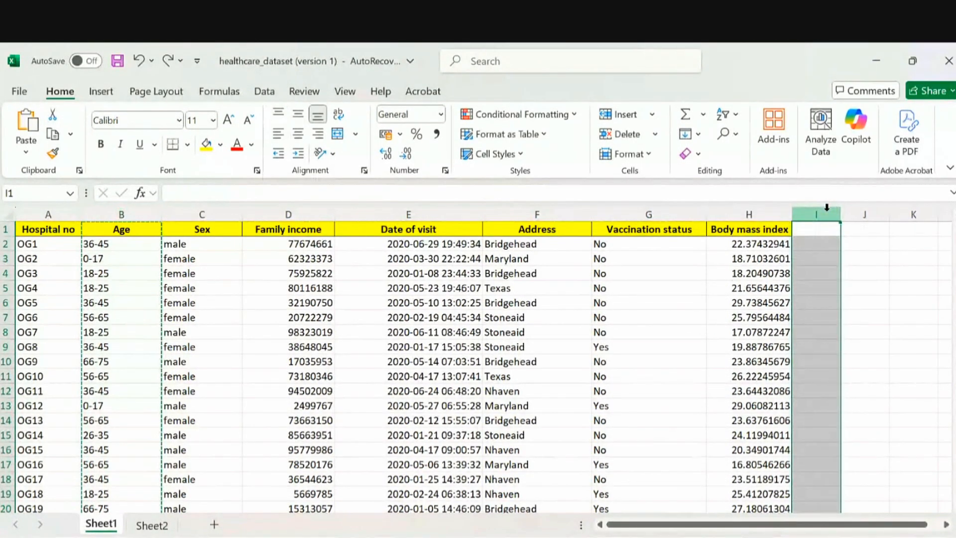
key("ctrl+v")
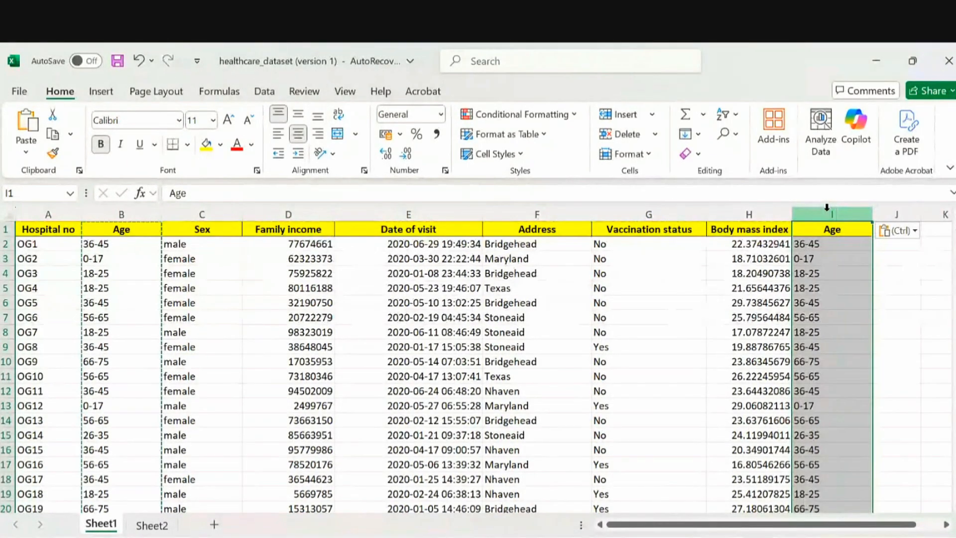
key("ctrl+z")
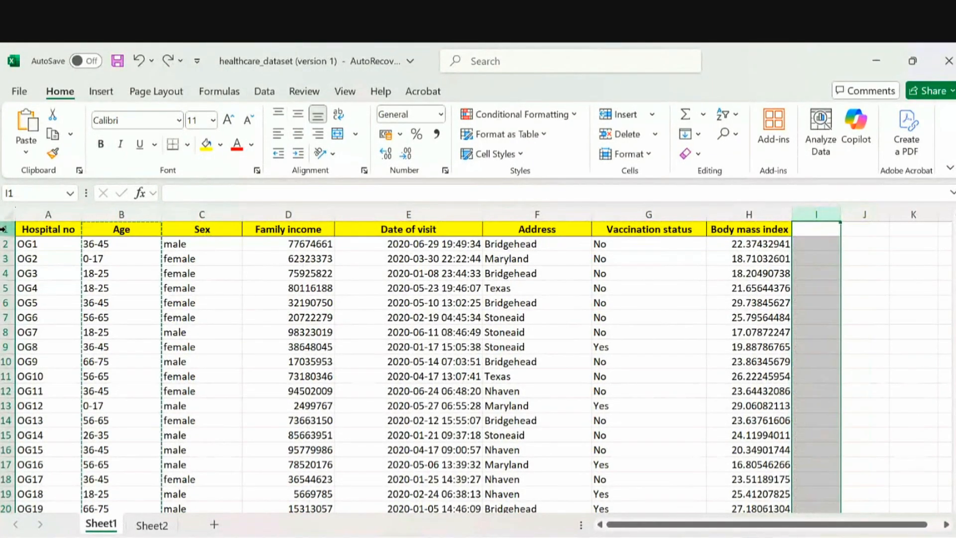
Copy the header cells A1 to H1 into row 4 starting at J4, and undo the paste
left_click_drag(748, 229, 32, 227)
key("ctrl+c")
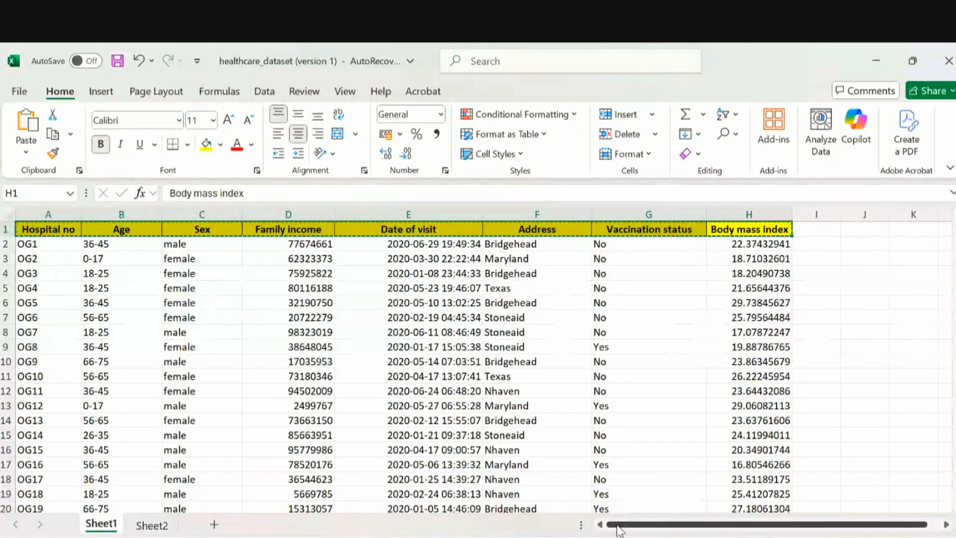
left_click_drag(619, 526, 648, 529)
left_click(817, 274)
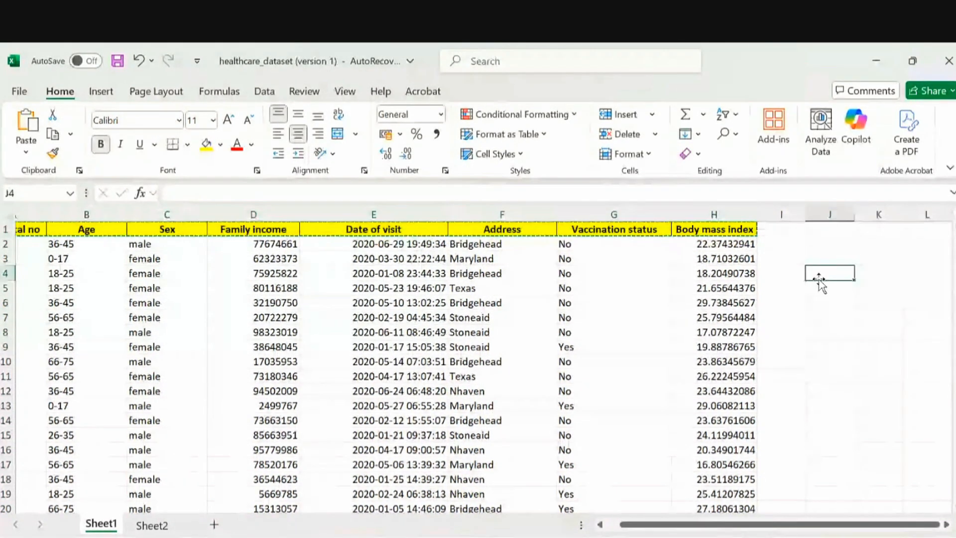
key("ctrl+v")
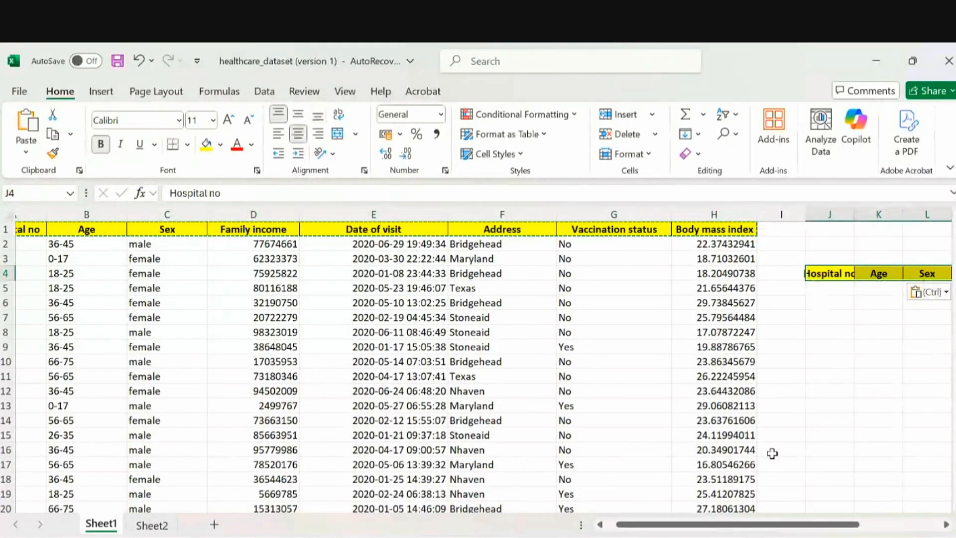
left_click_drag(775, 524, 855, 526)
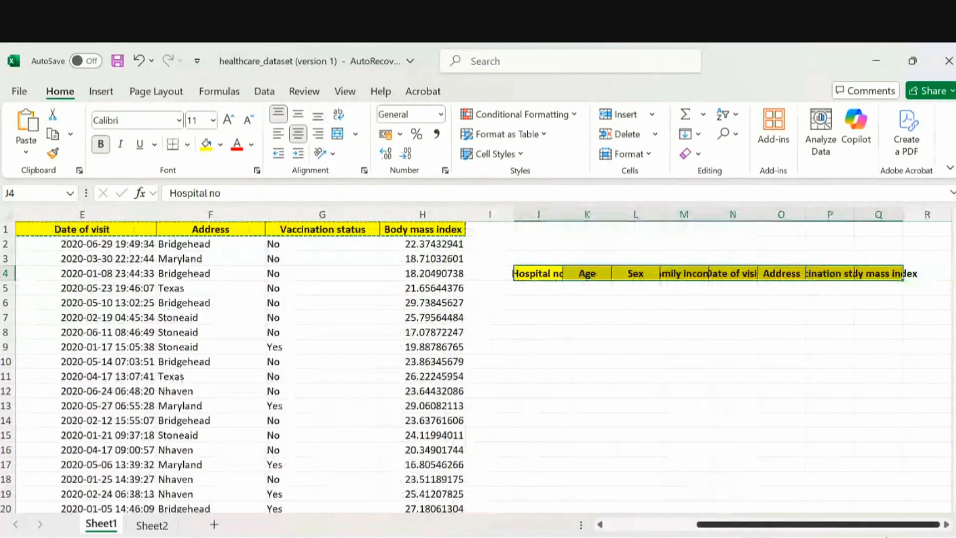
key("ctrl+z")
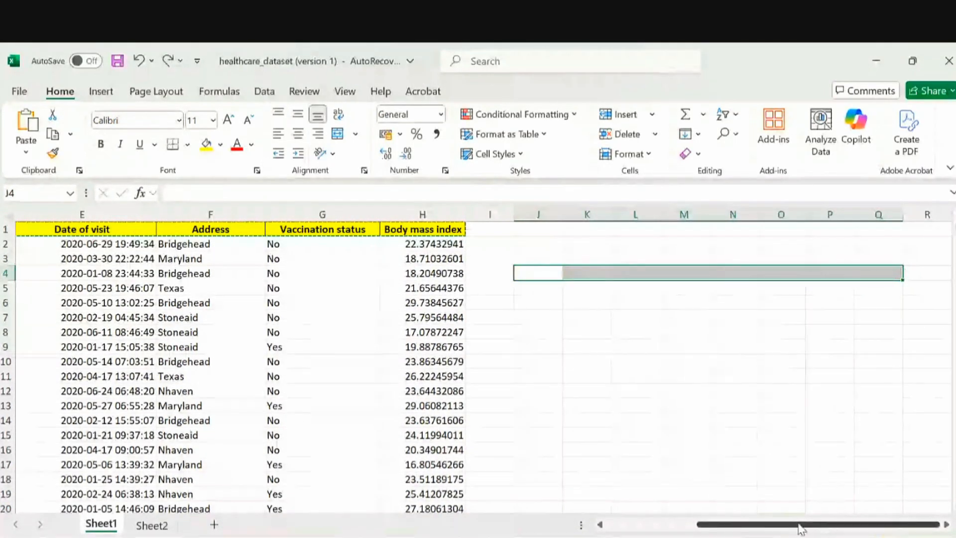
left_click_drag(799, 525, 697, 525)
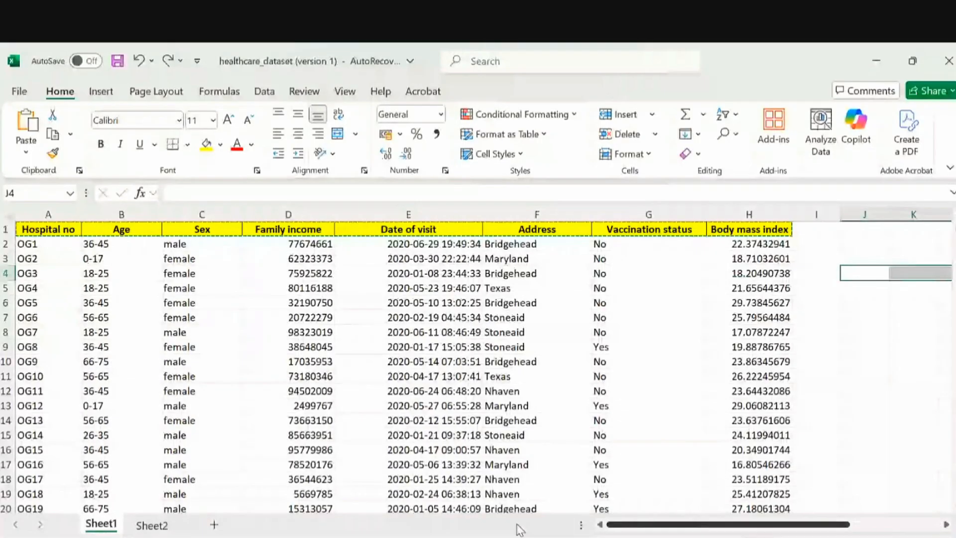
Copy the single address cell F5, Texas, into cell I3
left_click(508, 289)
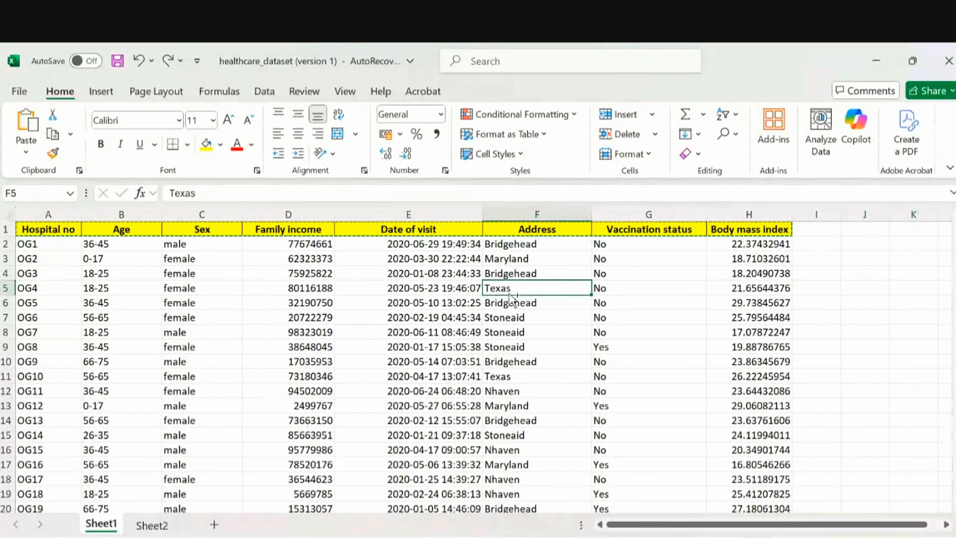
key("ctrl+c")
left_click(818, 256)
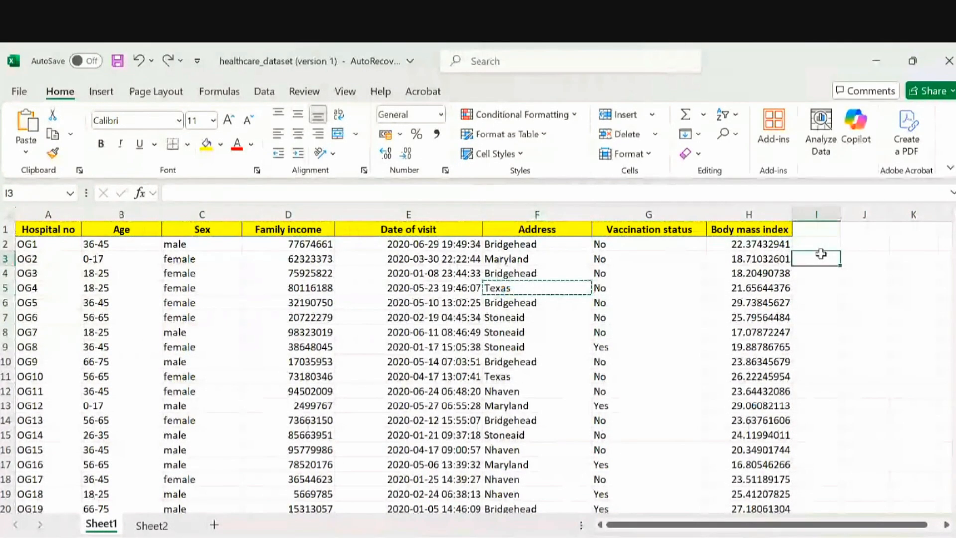
key("ctrl+v")
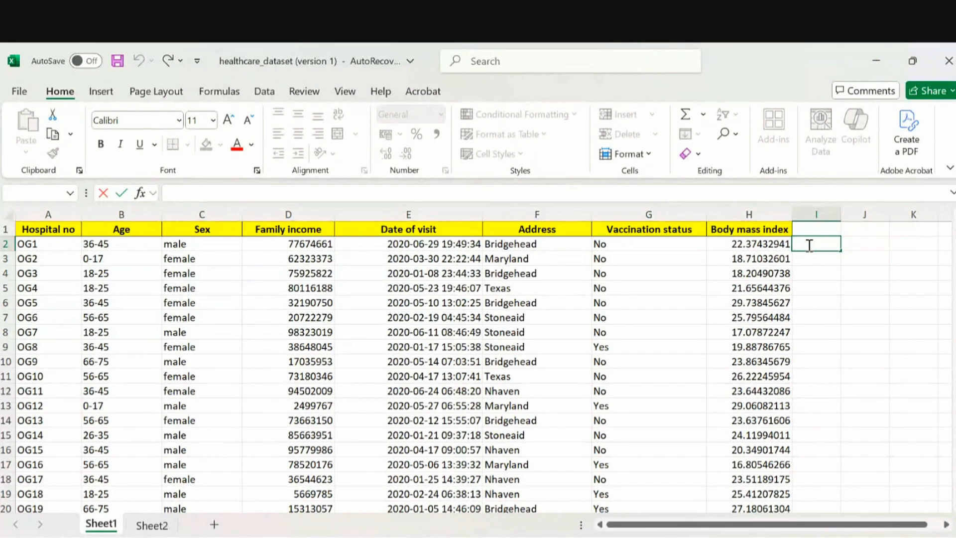
Enter the formula =D2/3 in cell I2 to divide the first family income by 3
type("=")
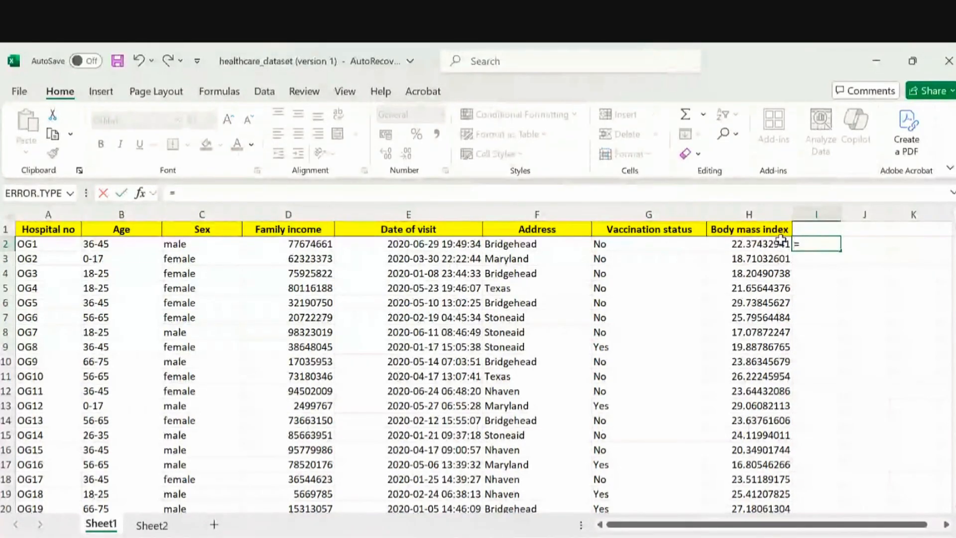
left_click(298, 243)
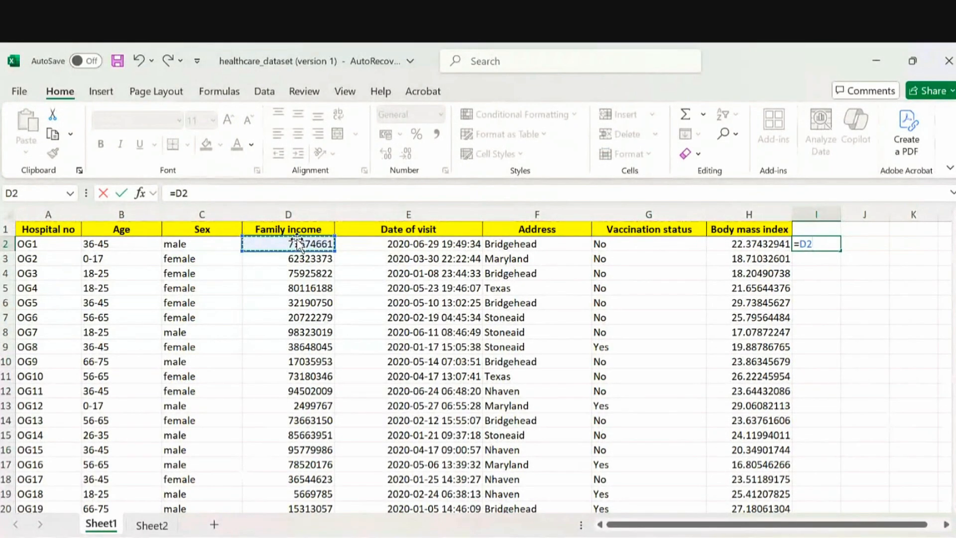
type("/")
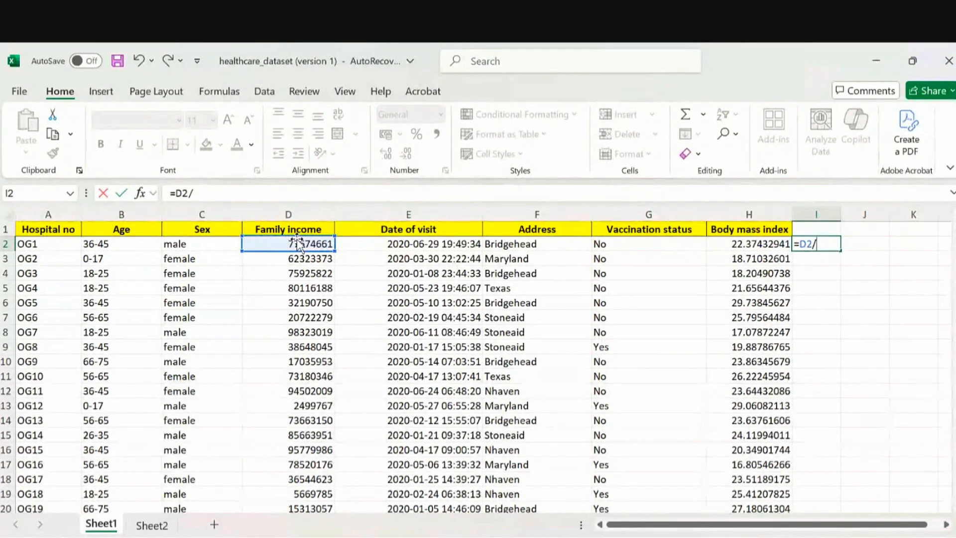
type("3")
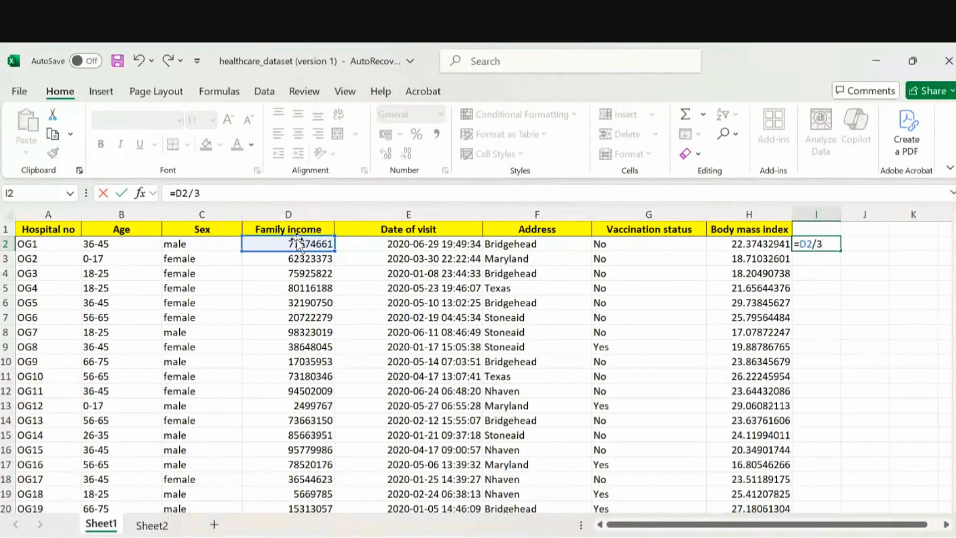
key("Return")
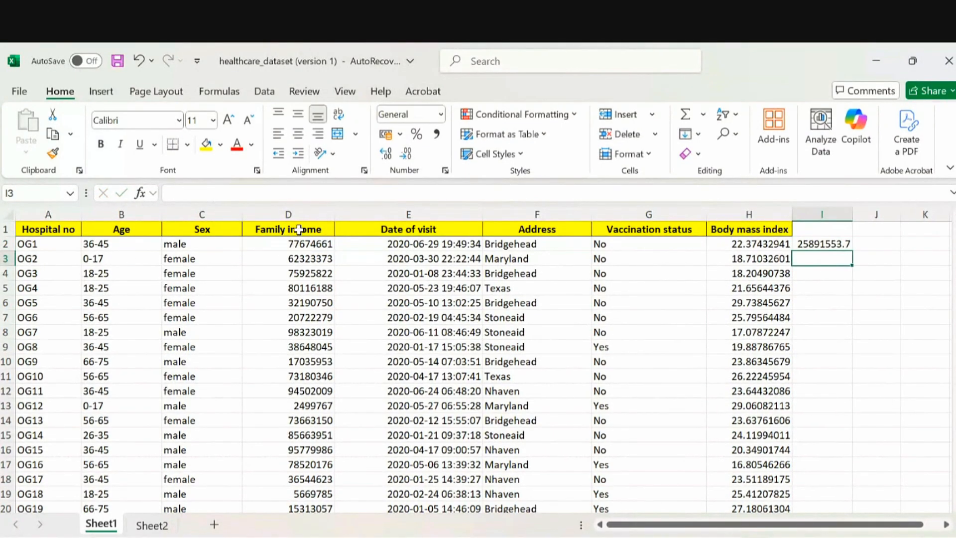
Apply the comma style to the result in I2 and enter £ as the header in I1
left_click(817, 244)
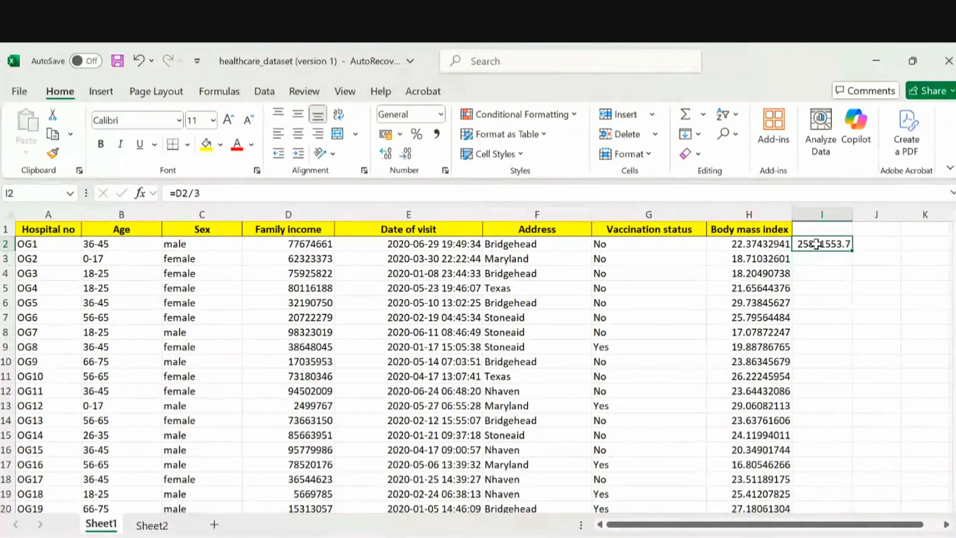
left_click(438, 134)
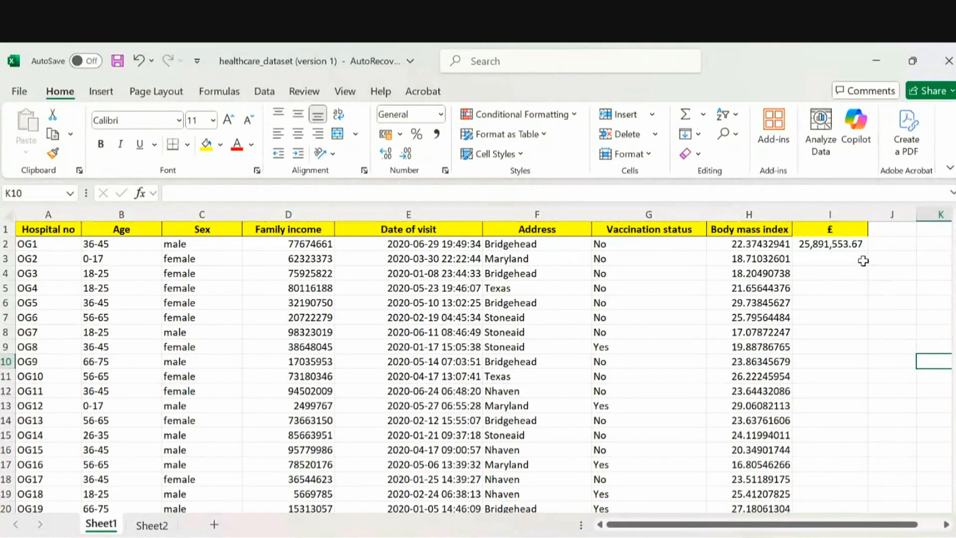
Fill the formula in I2 down column I using the fill handle, and undo the fill
left_click(850, 247)
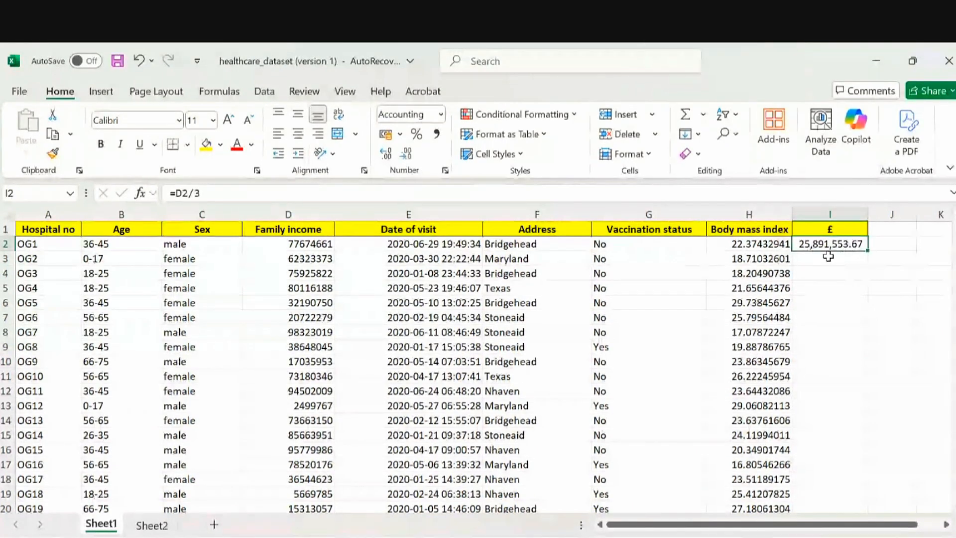
double_click(869, 252)
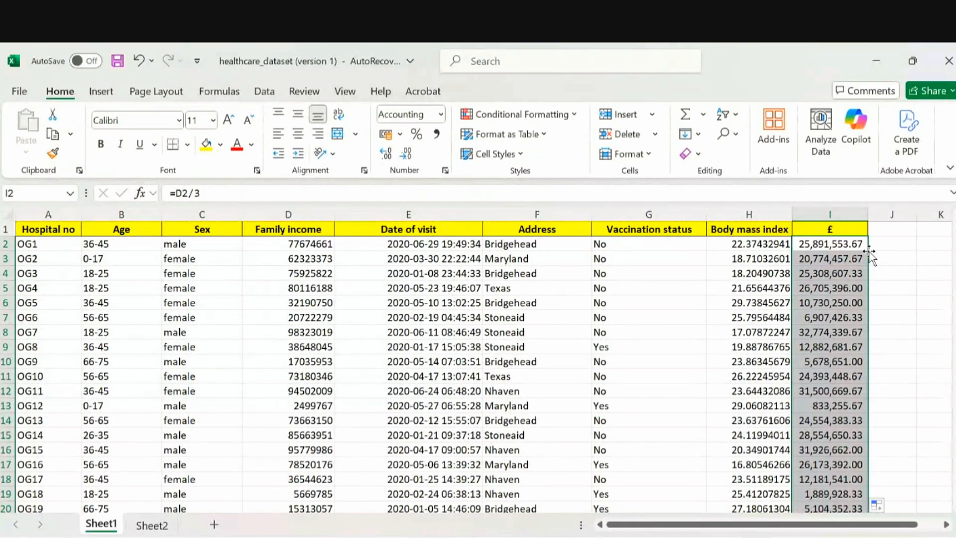
key("ctrl+z")
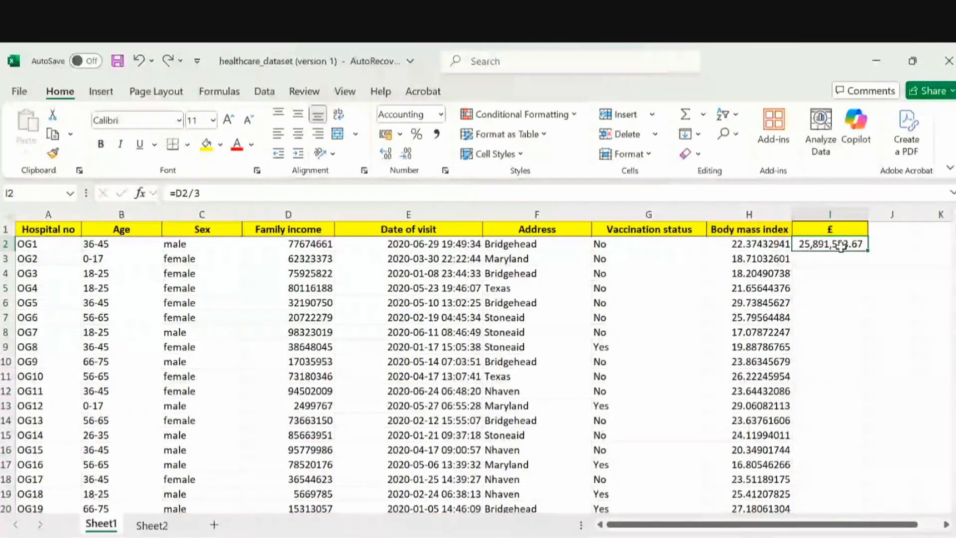
Select cells I2 to I301, fill the formula down the range with Fill Down, and undo it
left_click_drag(866, 250, 824, 447)
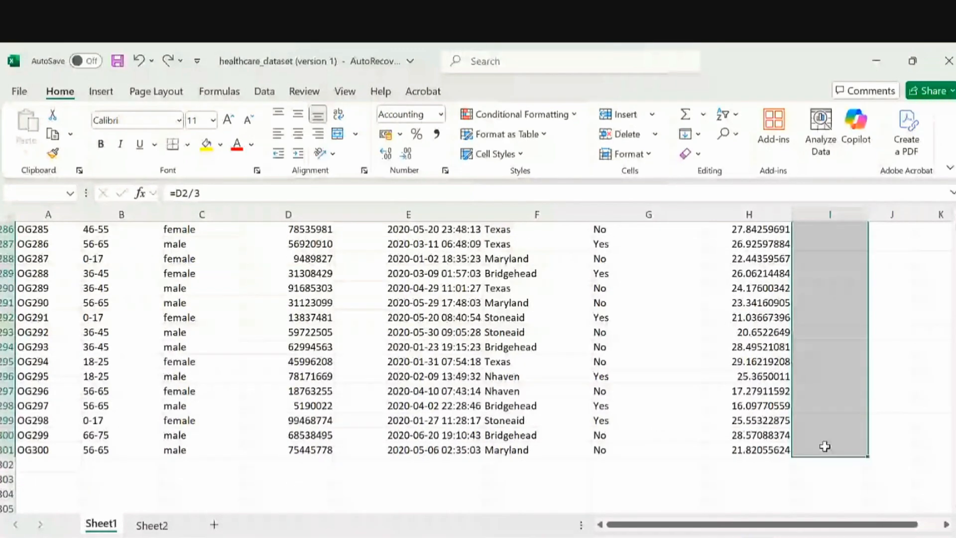
left_click_drag(954, 493, 954, 234)
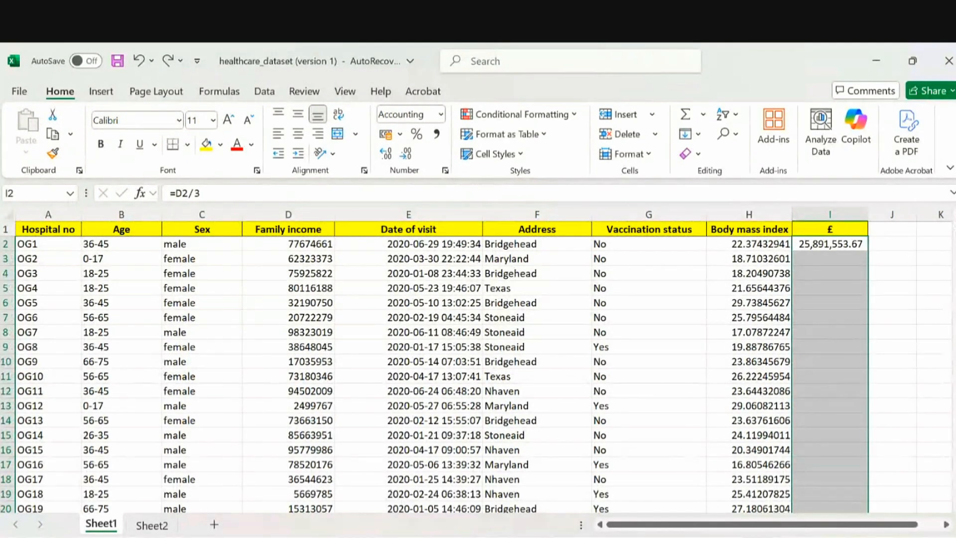
key("ctrl+d")
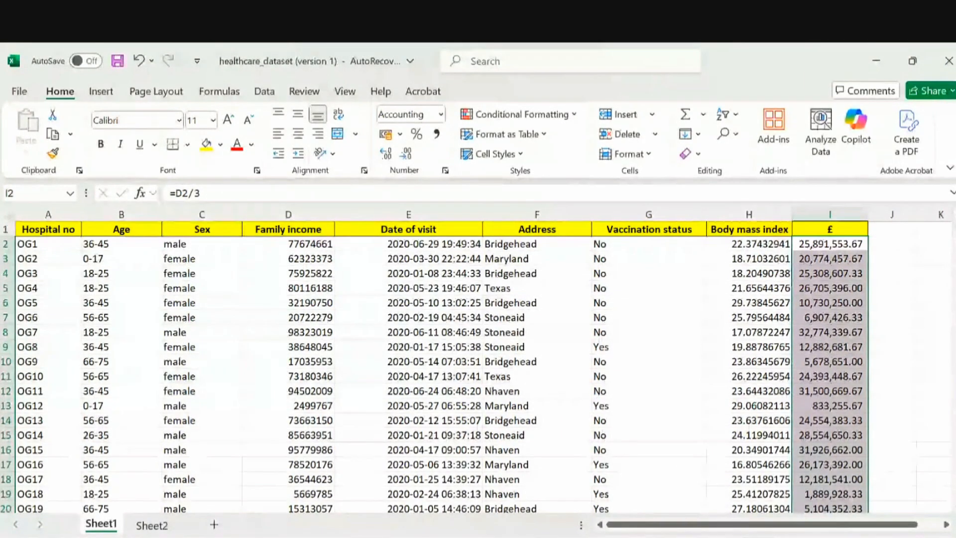
key("ctrl+z")
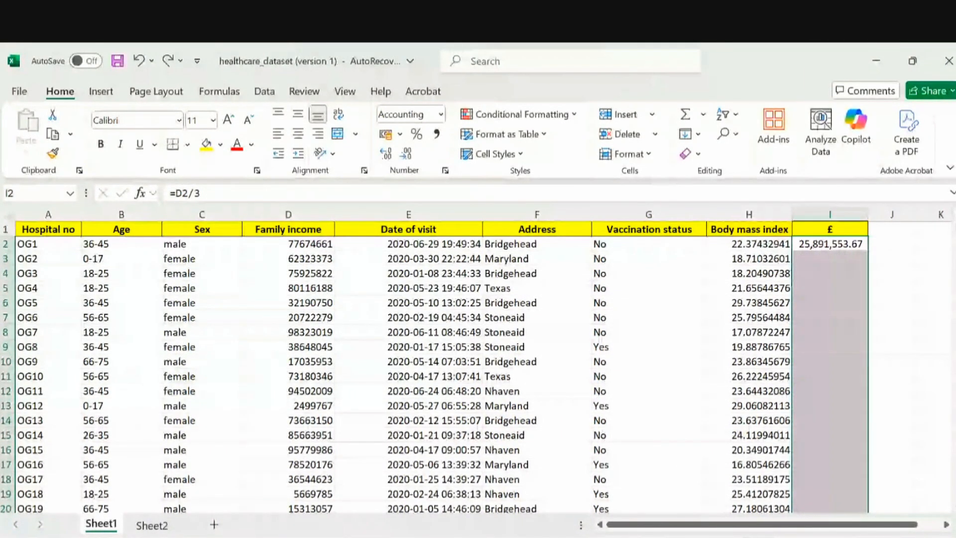
left_click(891, 273)
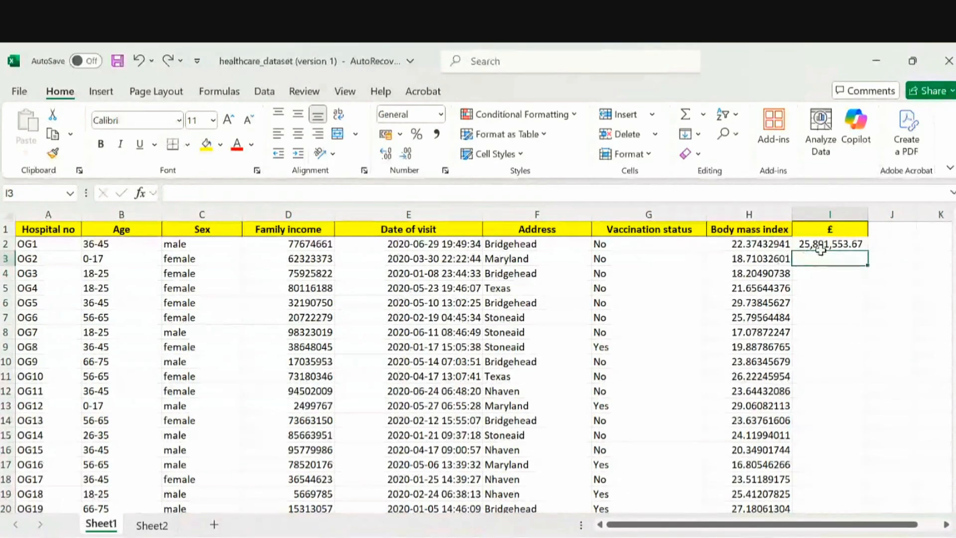
mouse_move(820, 246)
left_mouse_down()
mouse_move(829, 503)
mouse_move(829, 479)
mouse_move(783, 453)
mouse_move(811, 485)
left_mouse_up()
scroll(478, 366, "up", 20)
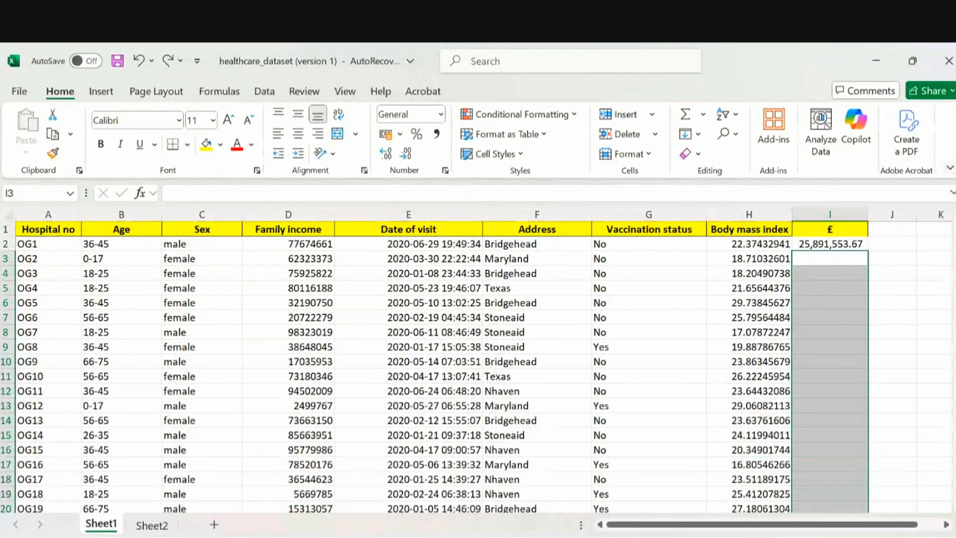
key("ctrl+d")
Select I2 to I301 again and copy the =D2/3 formula down to the last record with Fill Down
left_click(847, 243)
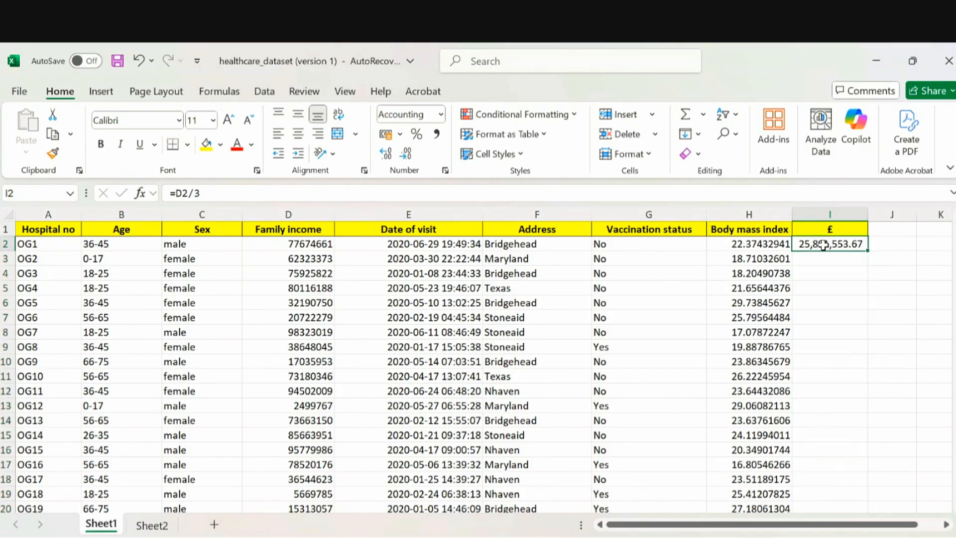
left_click_drag(823, 244, 804, 465)
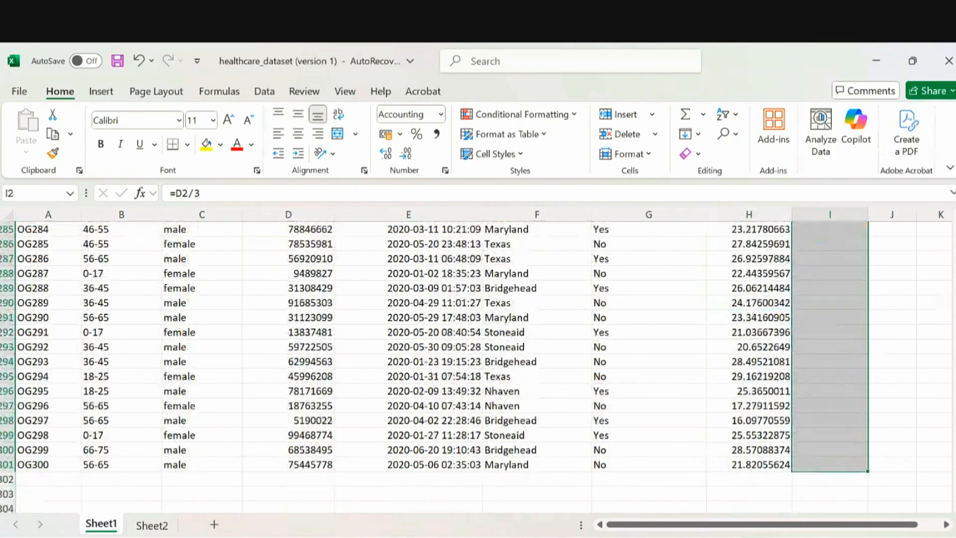
key("ctrl+BackSpace")
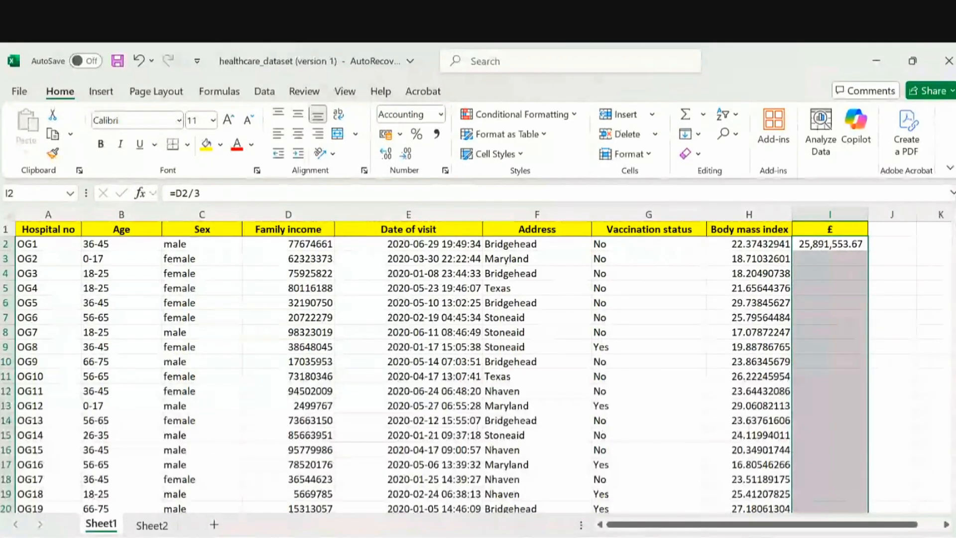
key("ctrl+d")
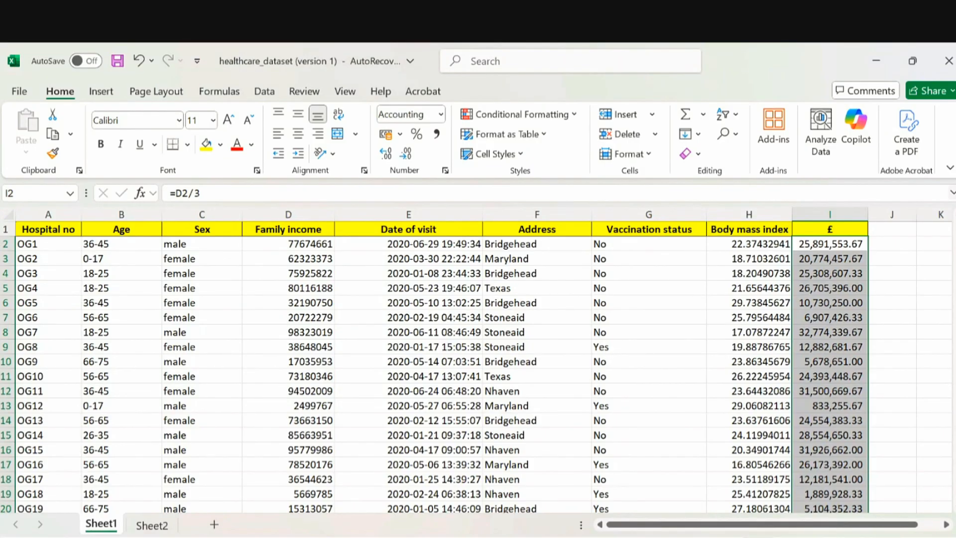
Undo the column I fill, the £ header in I1 and the comma style on I2
key("ctrl+z")
key("ctrl+z")
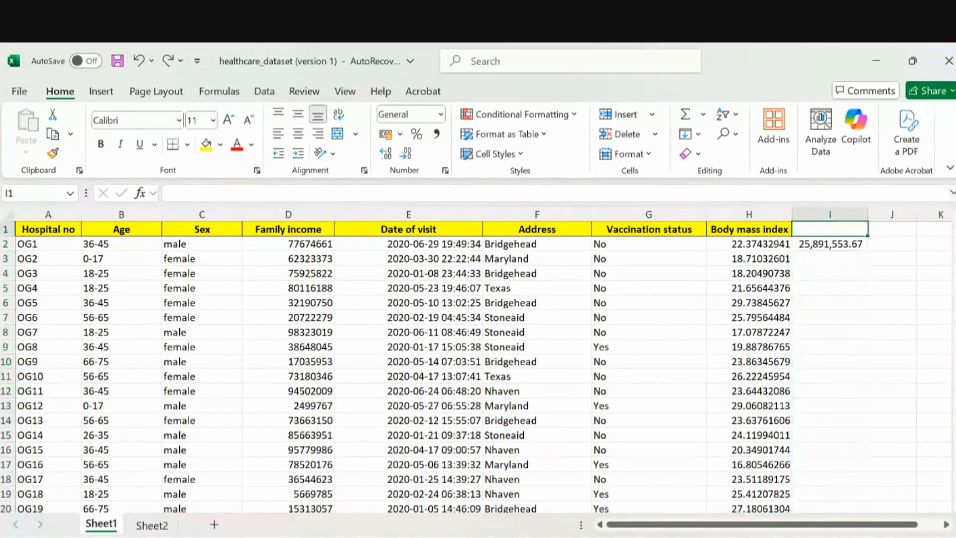
key("ctrl+z")
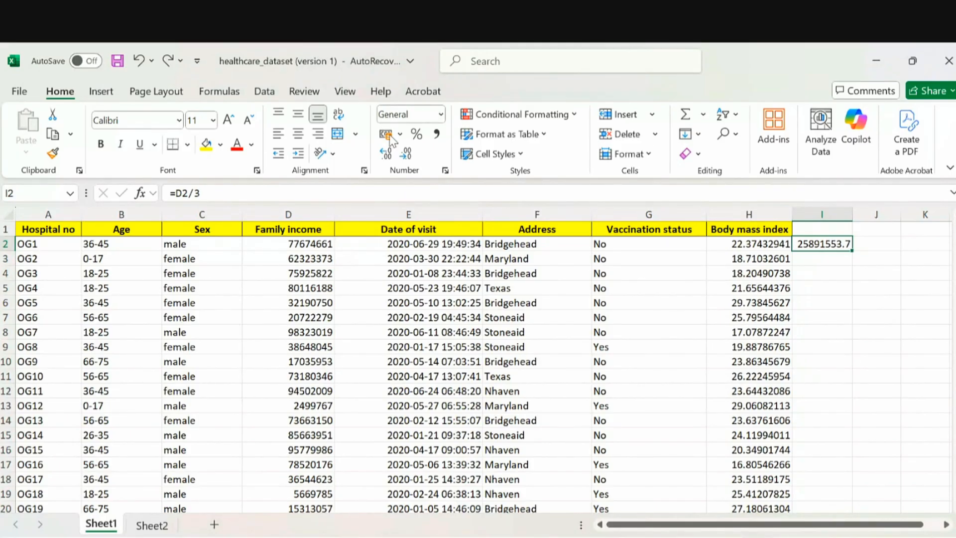
Reapply the comma style to I2 and review the cell's formula without changing it
left_click(437, 140)
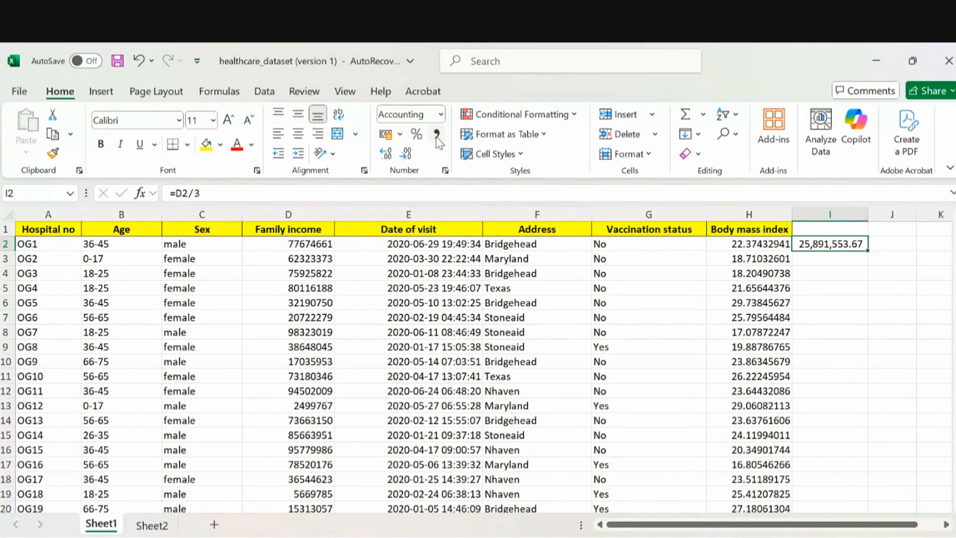
double_click(824, 243)
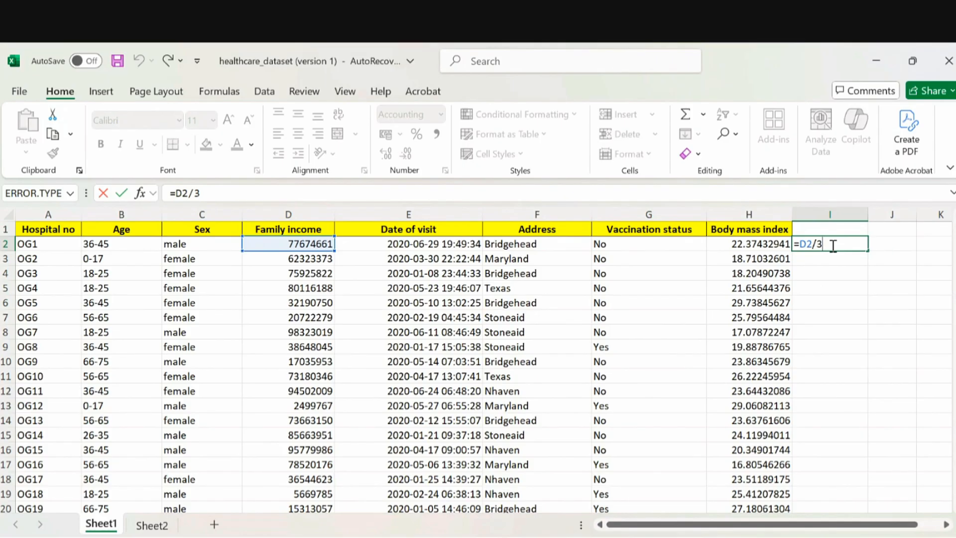
key("Return")
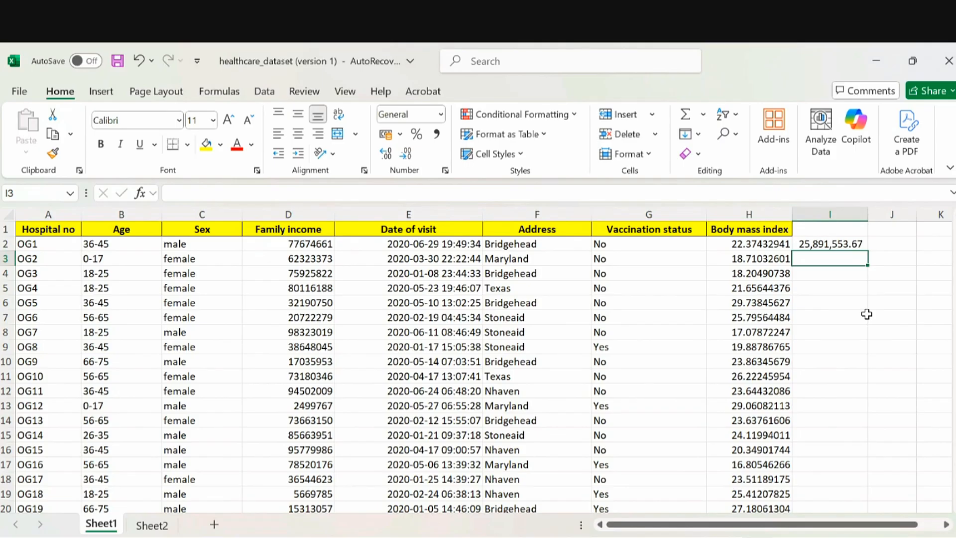
Clear the contents of I2 and rebuild the formula =D2/3 by picking the first family income cell
double_click(838, 244)
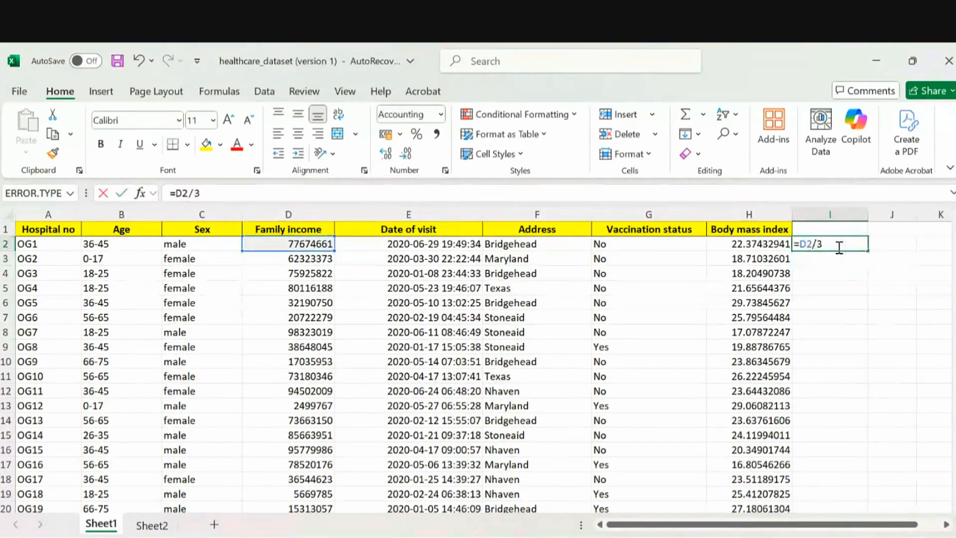
key("BackSpace")
key("BackSpace")
key("BackSpace")
key("BackSpace")
key("BackSpace")
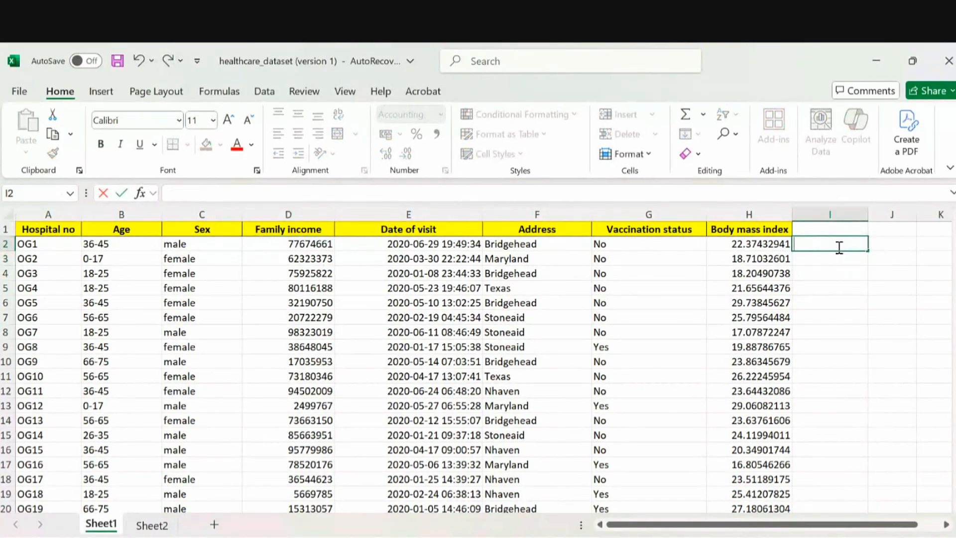
type("=")
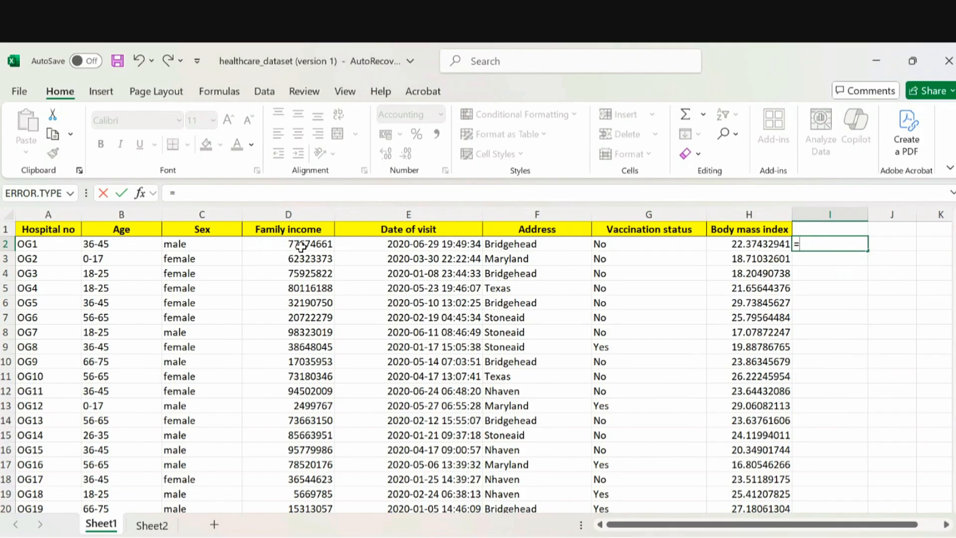
left_click(301, 246)
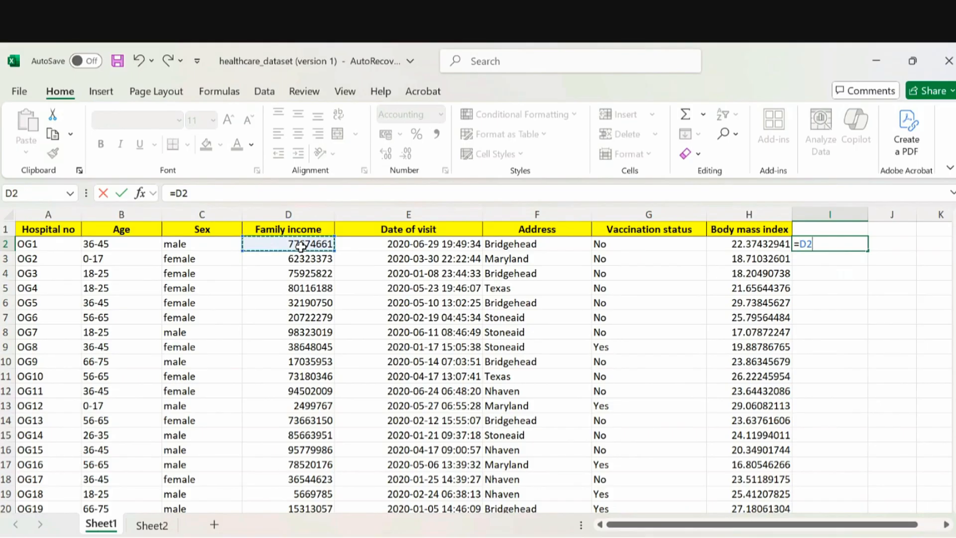
type("/3")
key("ctrl+Return")
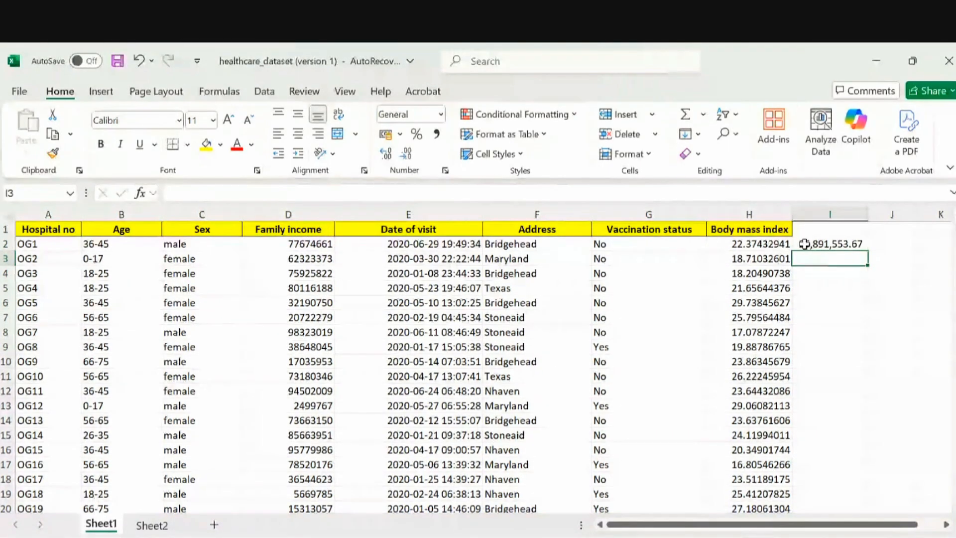
Delete the formula from cell I2, leaving the cell empty
double_click(805, 244)
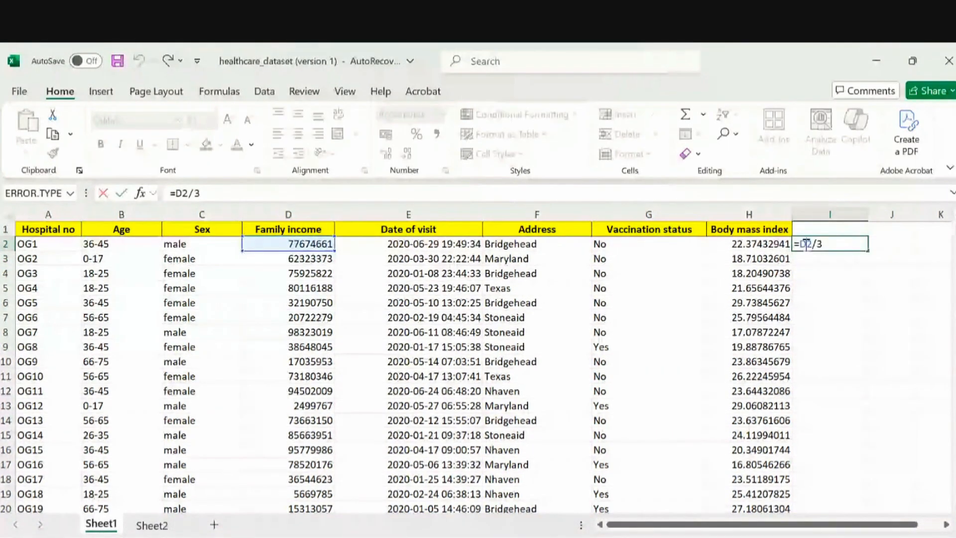
left_click_drag(823, 243, 786, 245)
key("BackSpace")
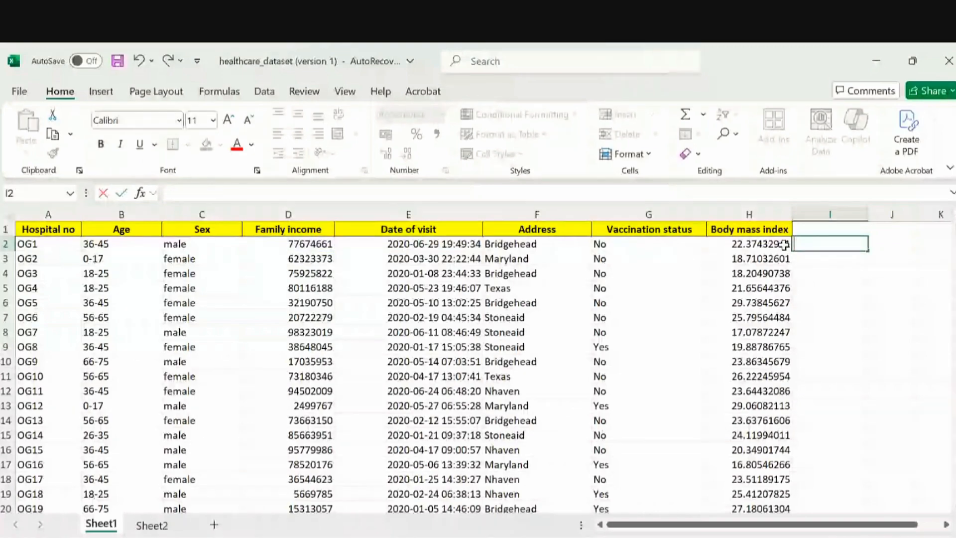
left_click(820, 302)
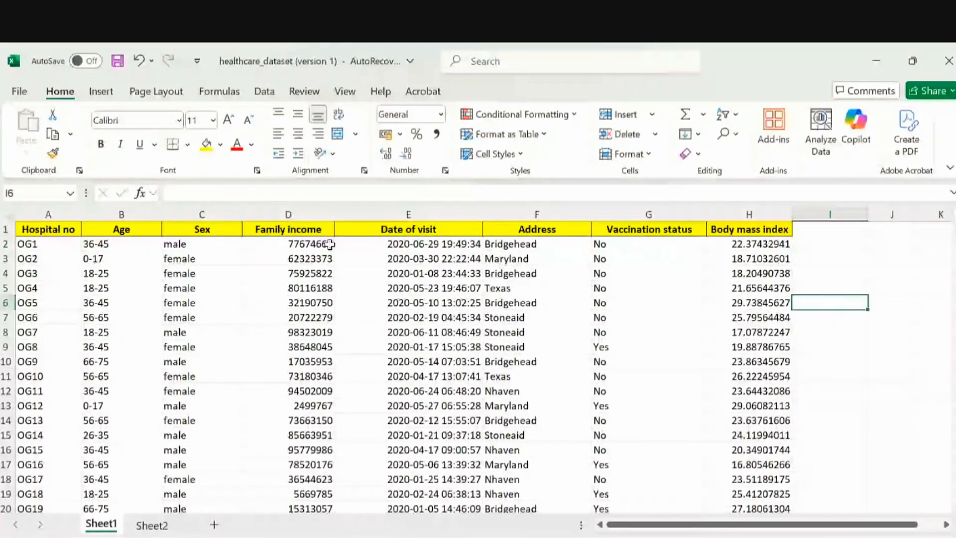
Write the formula =d2/3 in I2 with a manually entered cell reference, and clear the cell again
left_click(313, 244)
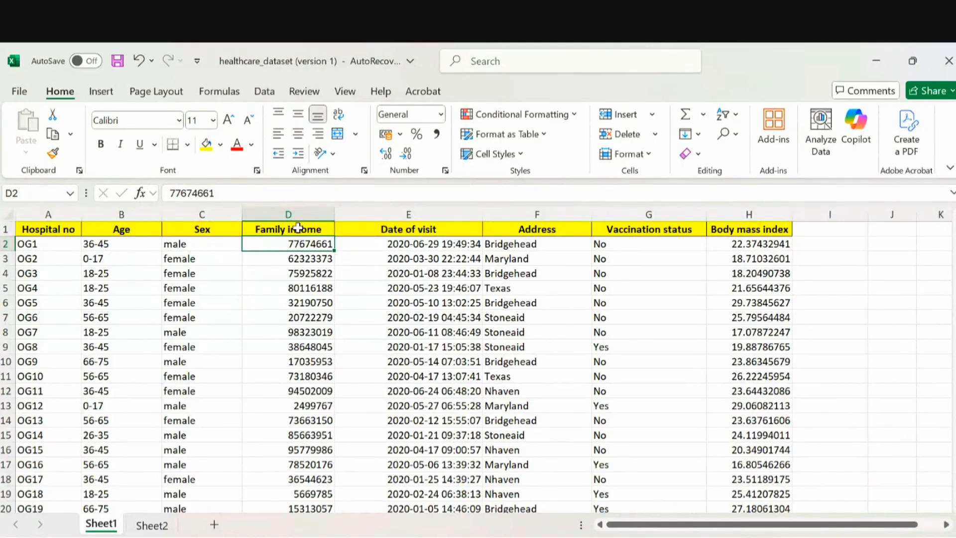
double_click(826, 245)
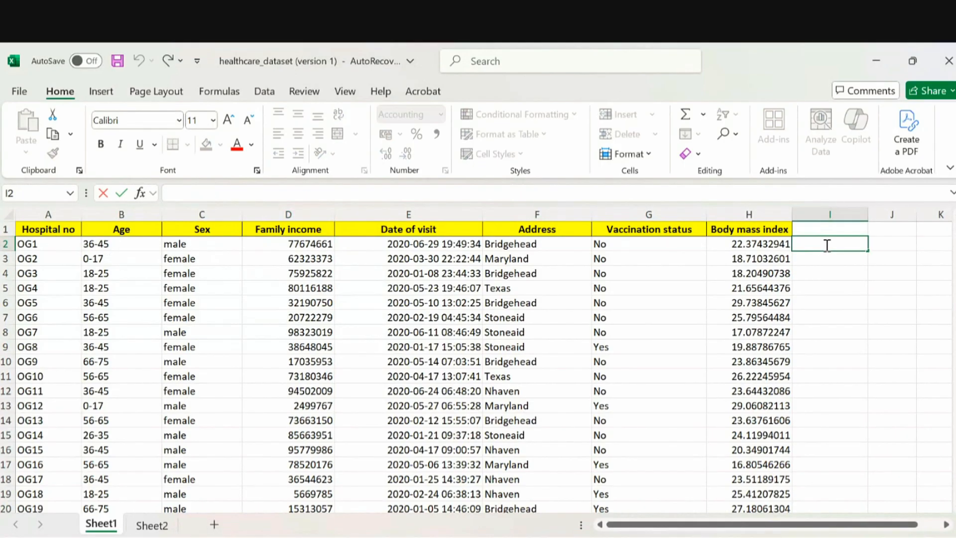
type("=d2")
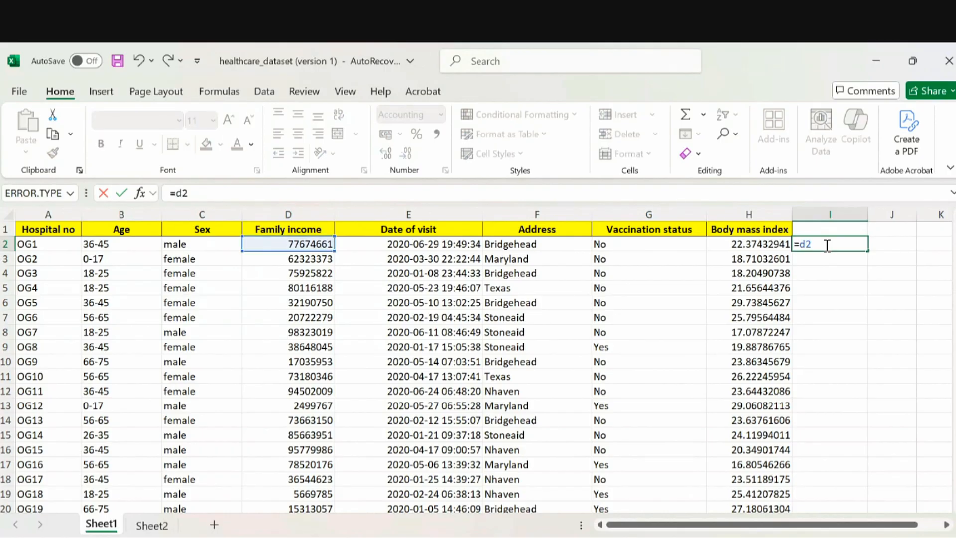
type("/3")
key("Return")
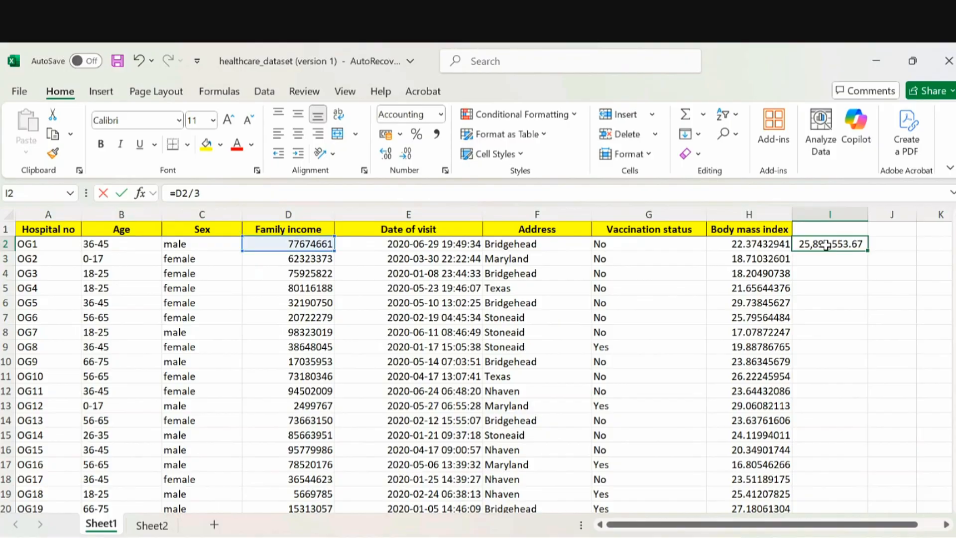
key("BackSpace")
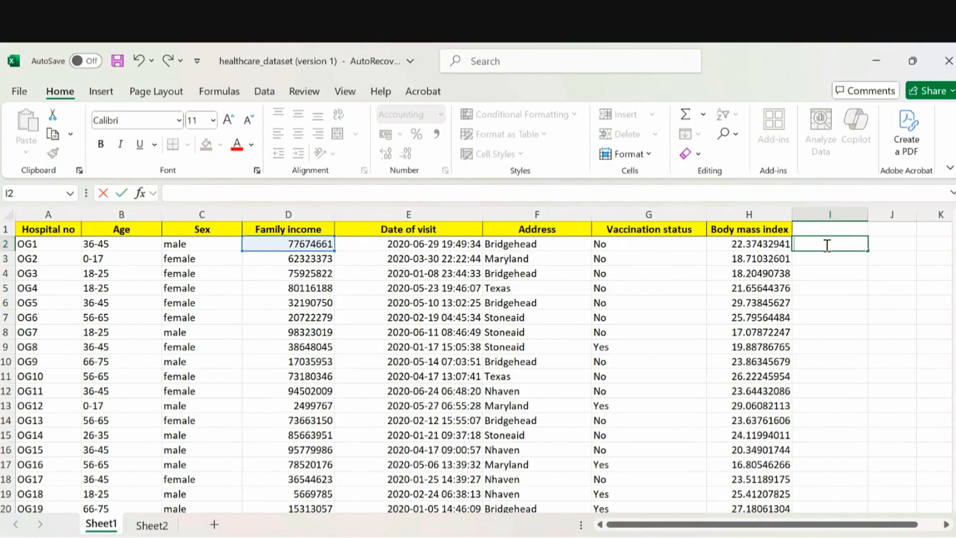
left_click(827, 260)
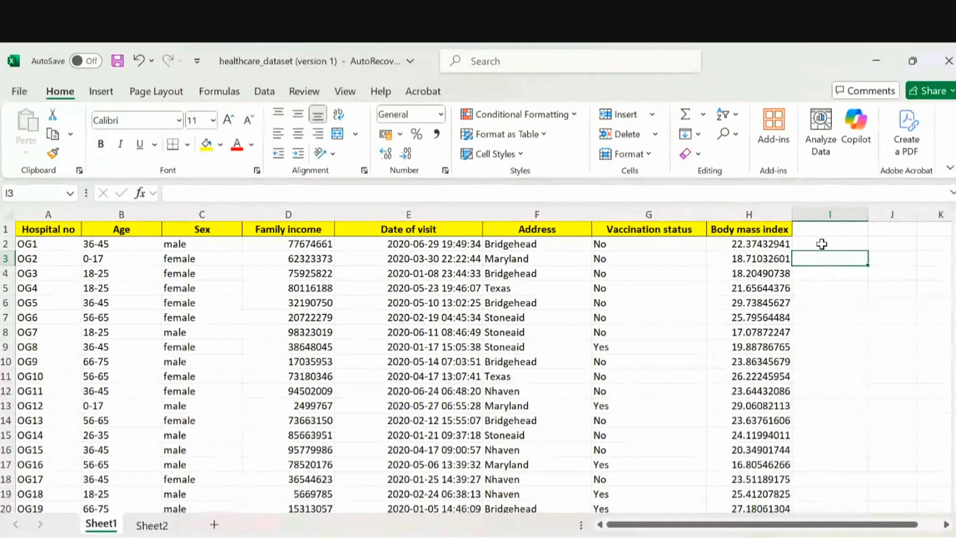
Enter the header "Accepted vaccine?" in cell I1, beside the Body mass index column
left_click(817, 229)
type("vc")
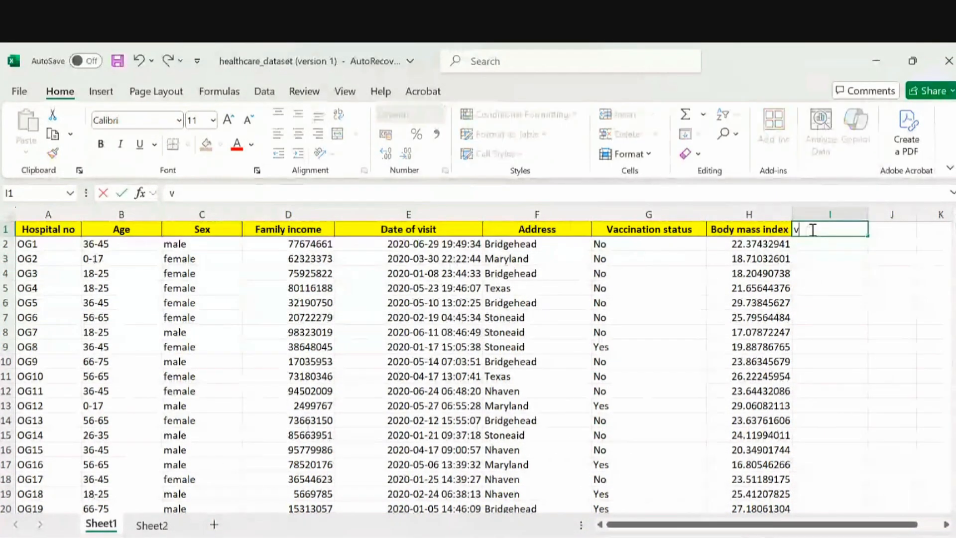
key("BackSpace")
key("BackSpace")
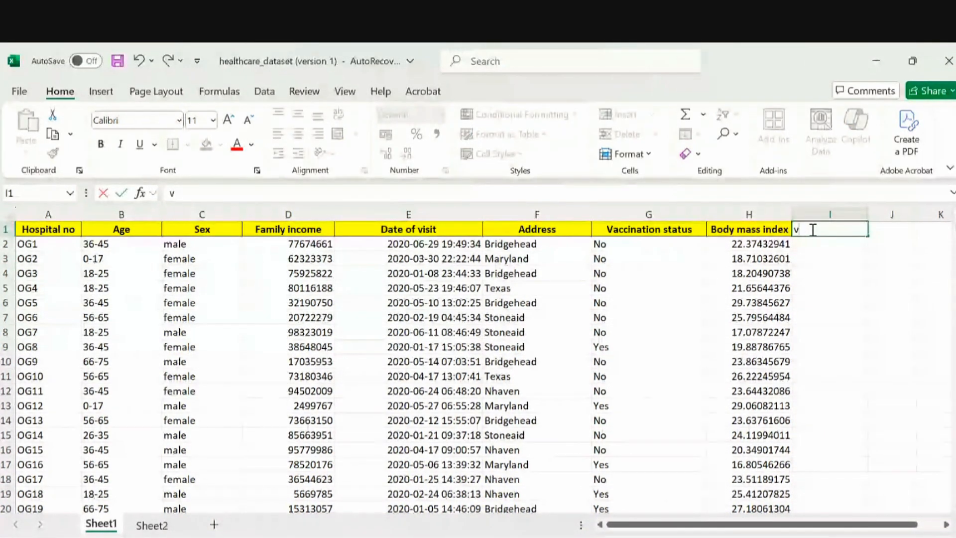
type("v")
key("BackSpace")
type("Accepted vaccine")
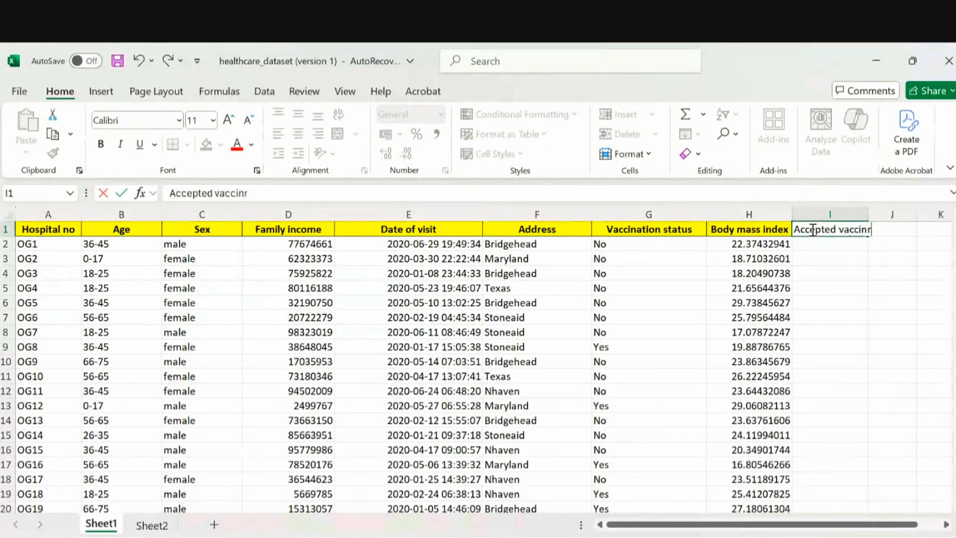
type("?")
Fill cells I2 through I8 with No, matching the vaccination status of the first seven patients
left_click(848, 244)
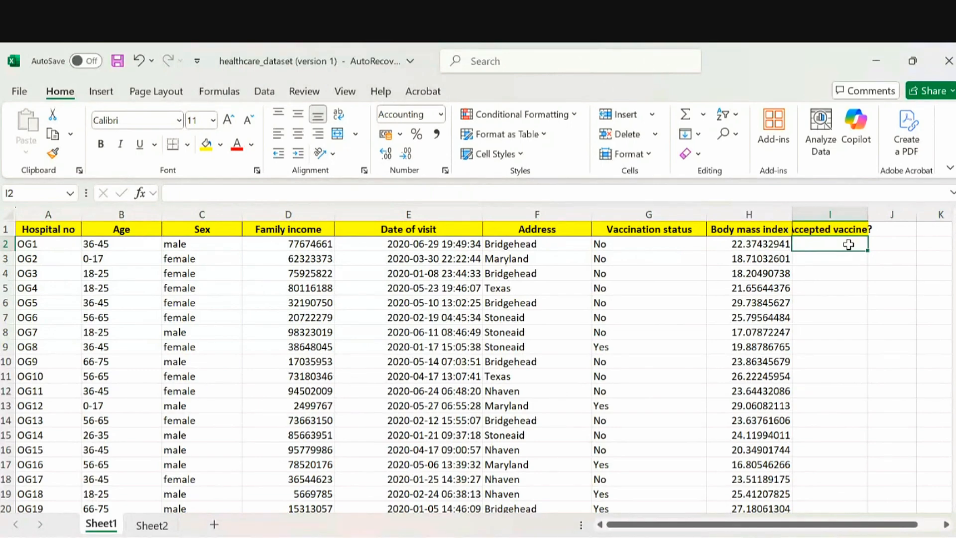
type("No")
key("Return")
type("No")
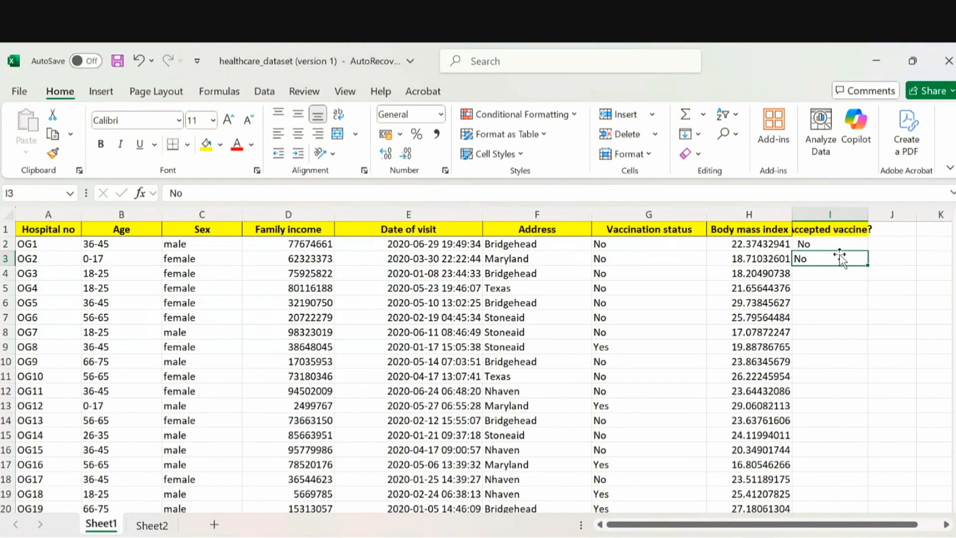
double_click(828, 274)
type("No")
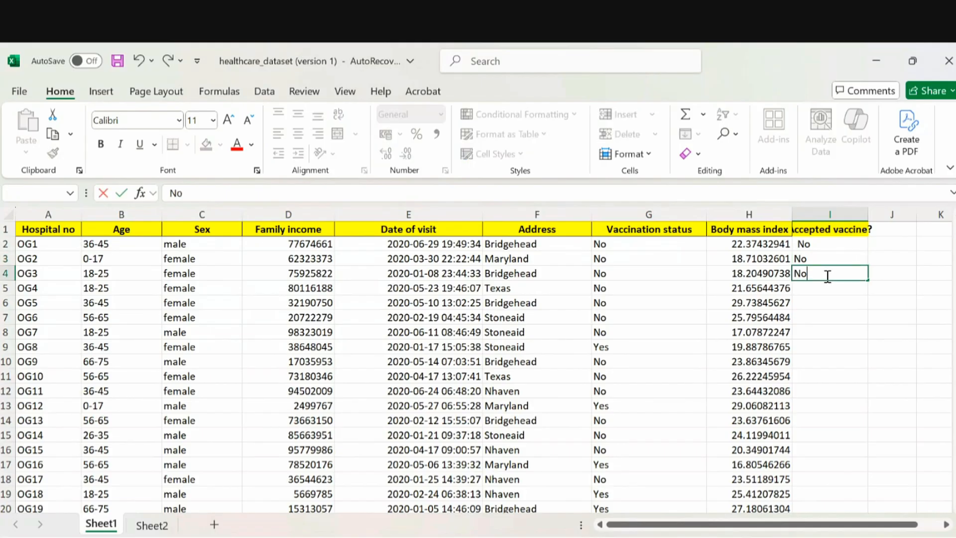
key("Return")
type("No")
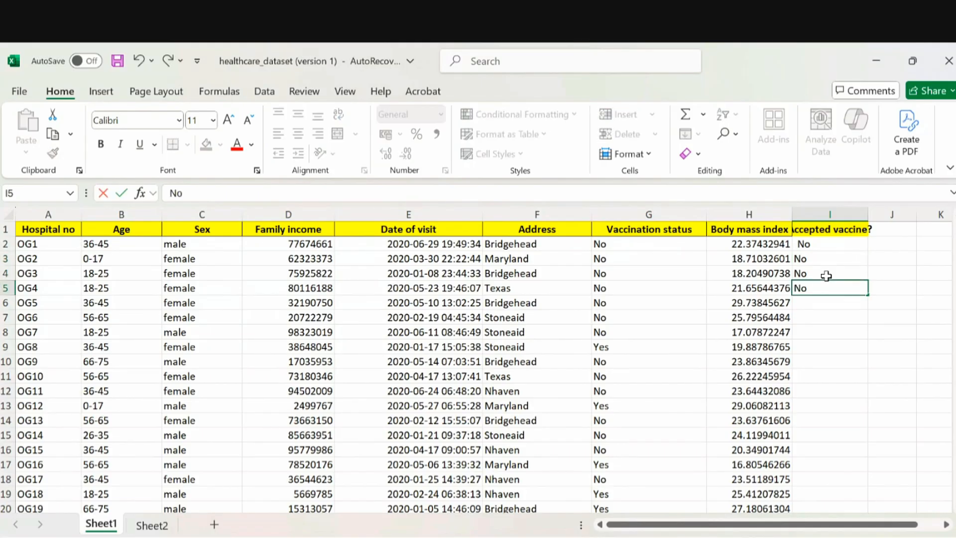
key("Return")
type("No")
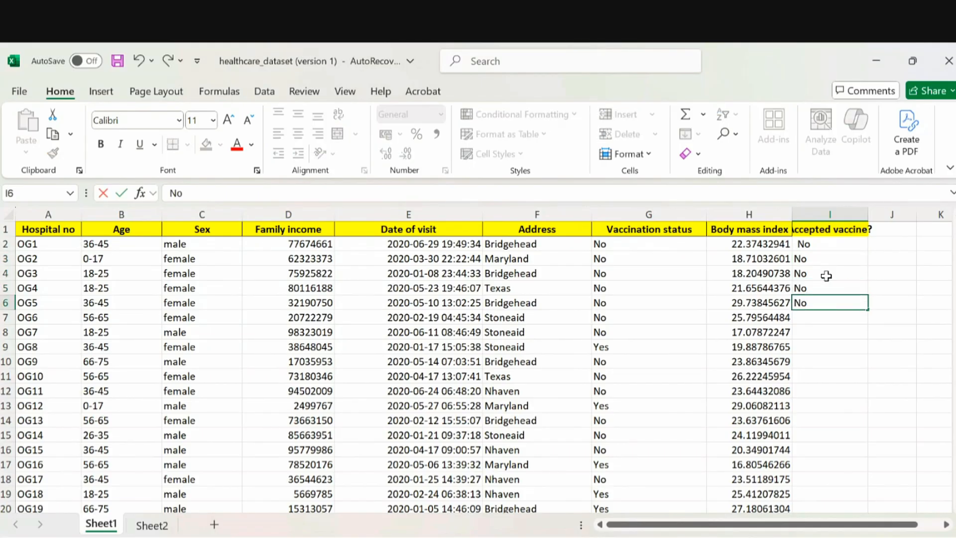
key("Return")
type("No")
key("Return")
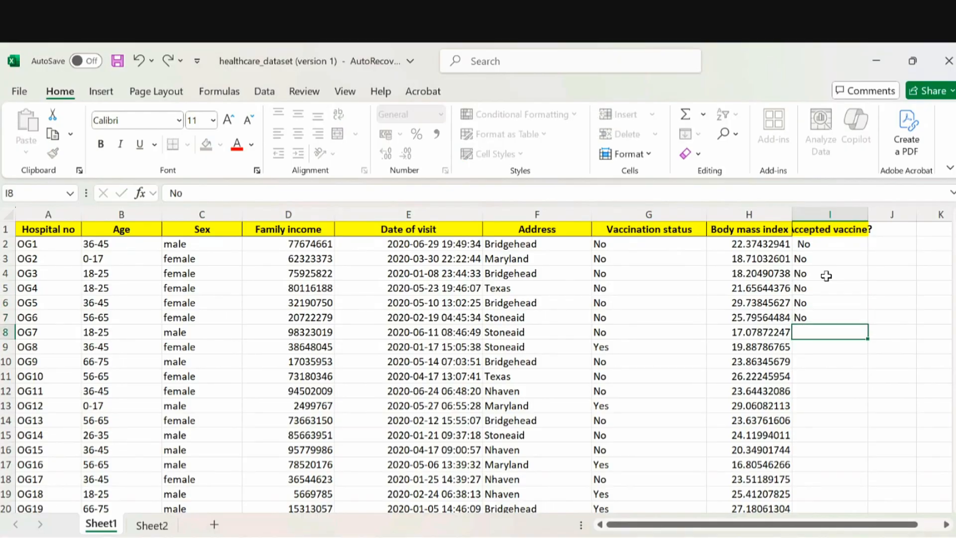
type("No")
key("Return")
Enter Yes in cell I9 and No in cell I10, matching those rows' vaccination status
type("Yes")
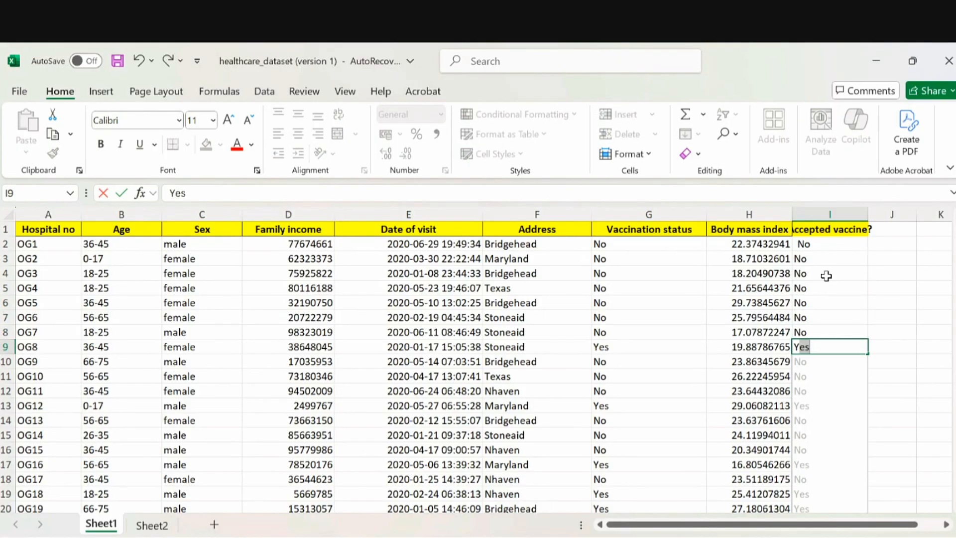
type("E")
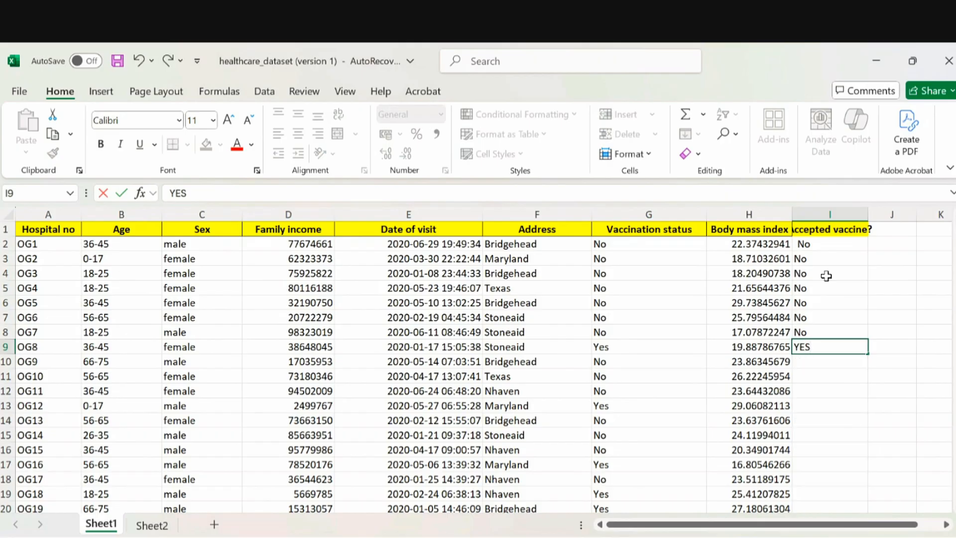
key("BackSpace")
type("es")
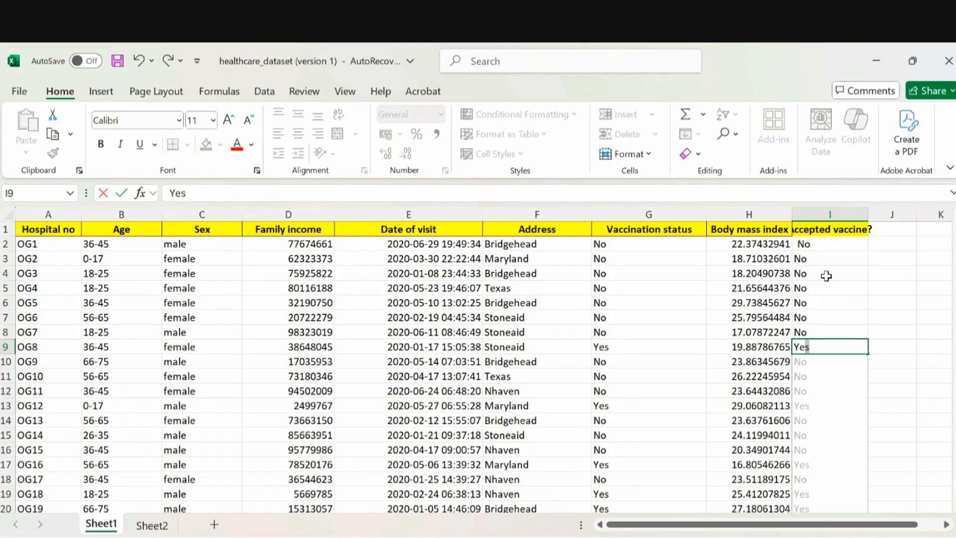
key("Return")
type("No")
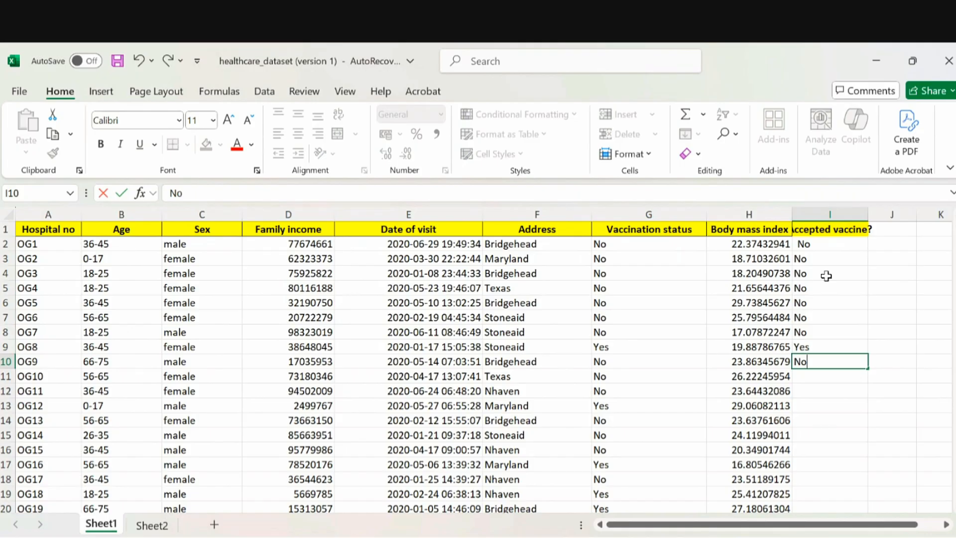
left_click(905, 284)
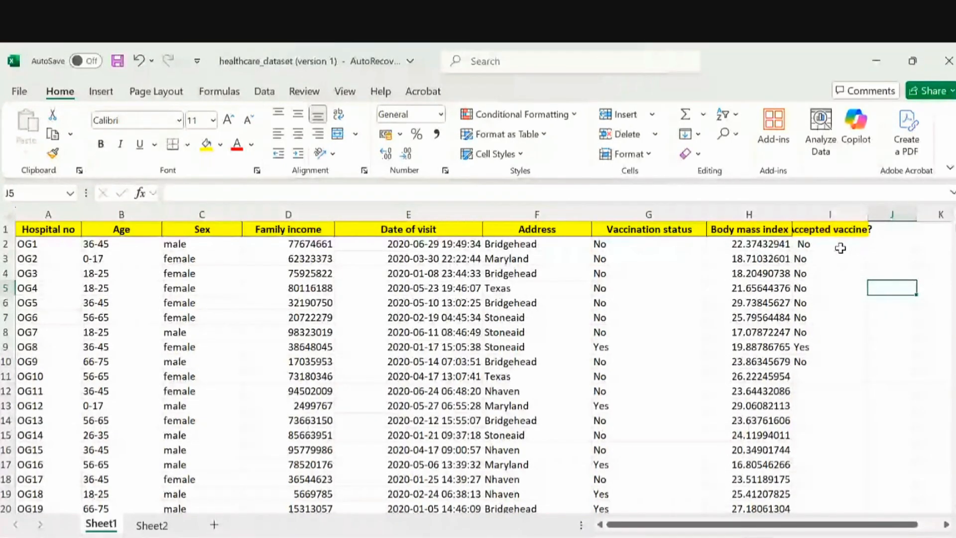
Flash Fill the range I2:I301 from the entered Yes/No examples twice, undoing the fill each time
left_click_drag(841, 248, 806, 450)
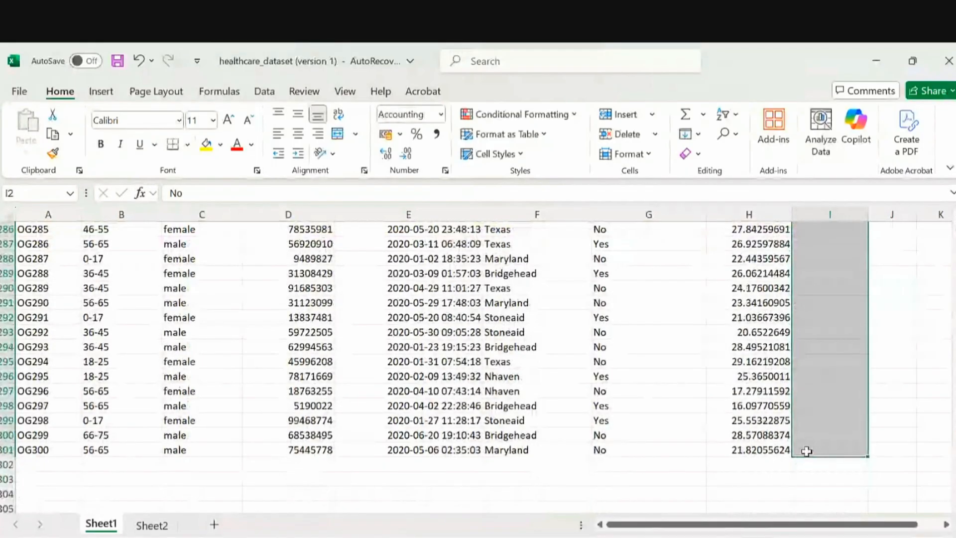
key("ctrl+BackSpace")
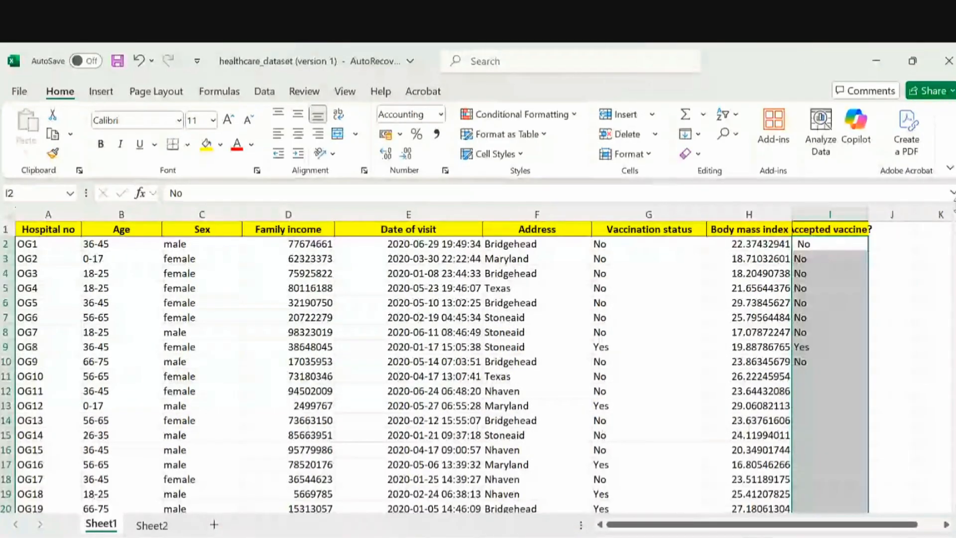
key("ctrl+e")
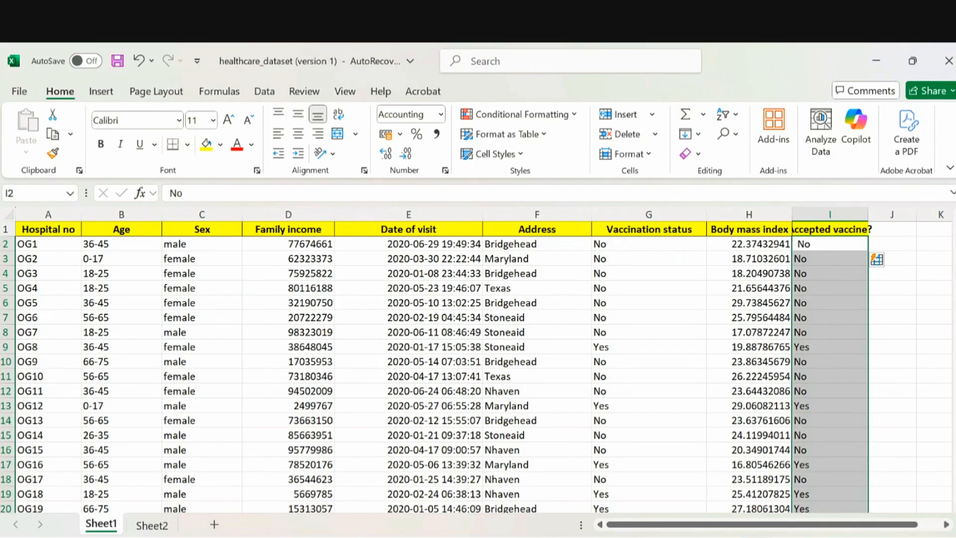
mouse_move(954, 229)
left_mouse_down()
mouse_move(955, 478)
mouse_move(954, 229)
left_mouse_up()
key("Delete")
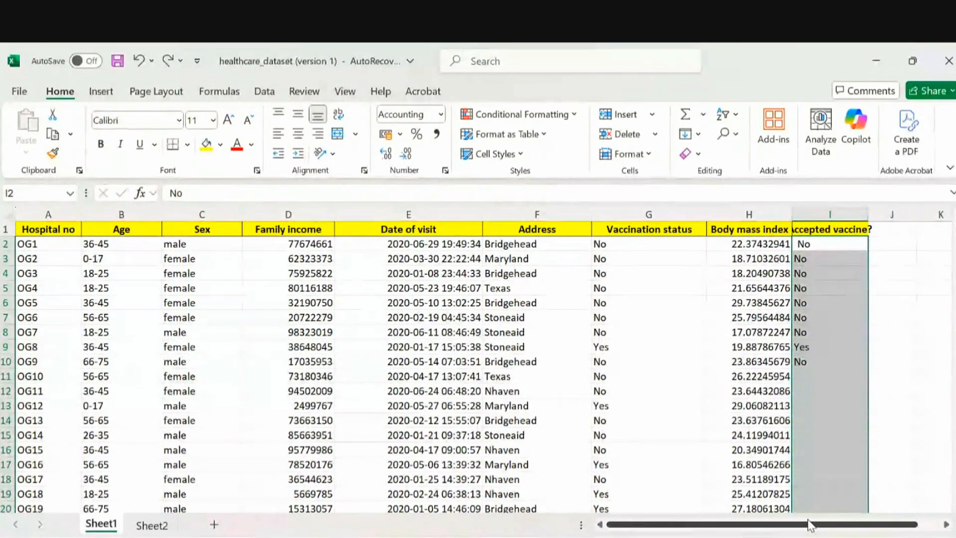
key("ctrl+e")
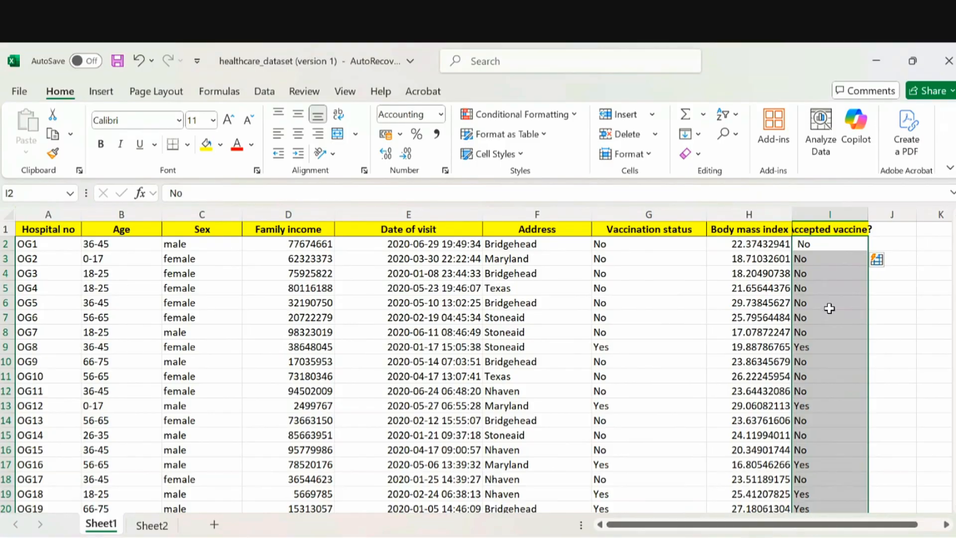
key("ctrl+z")
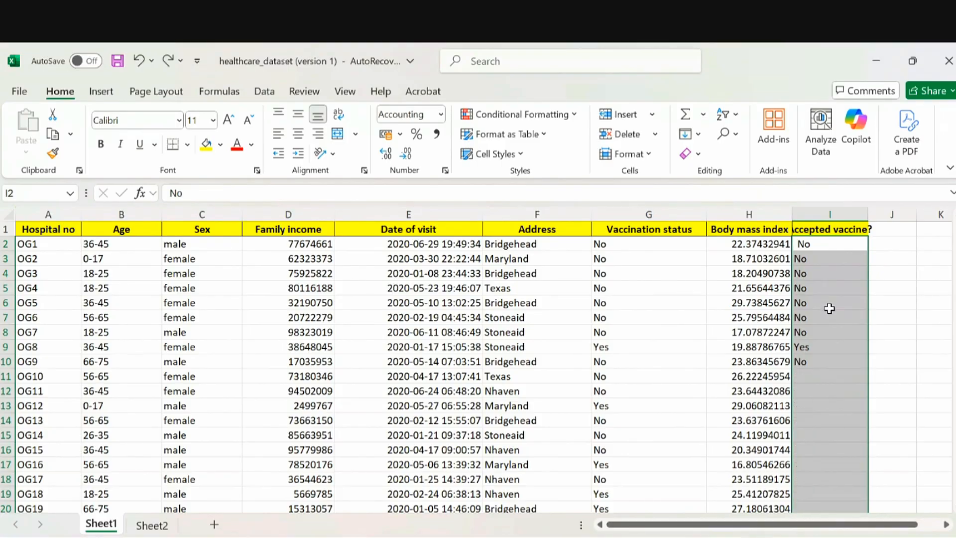
Change cells I3 and I6 to Yes, and apply Flash Fill to I2:I301 using the changed examples
left_click(819, 258)
type("Yes")
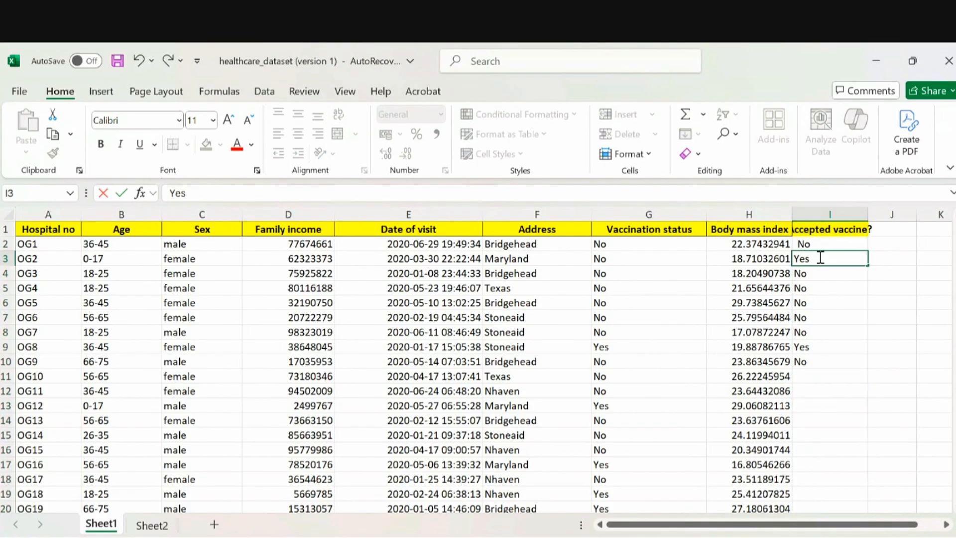
left_click(804, 303)
type("Yes")
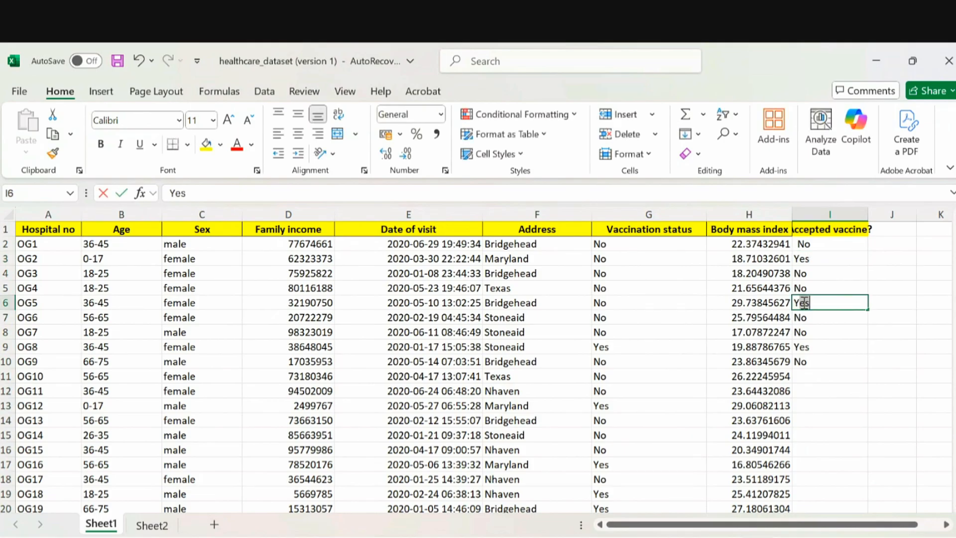
left_click_drag(812, 516, 815, 478)
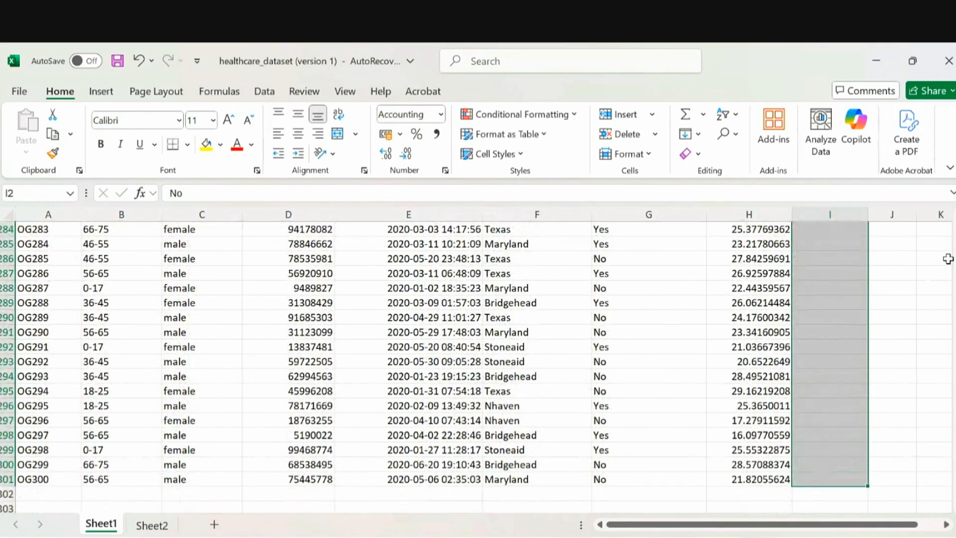
key("ctrl+e")
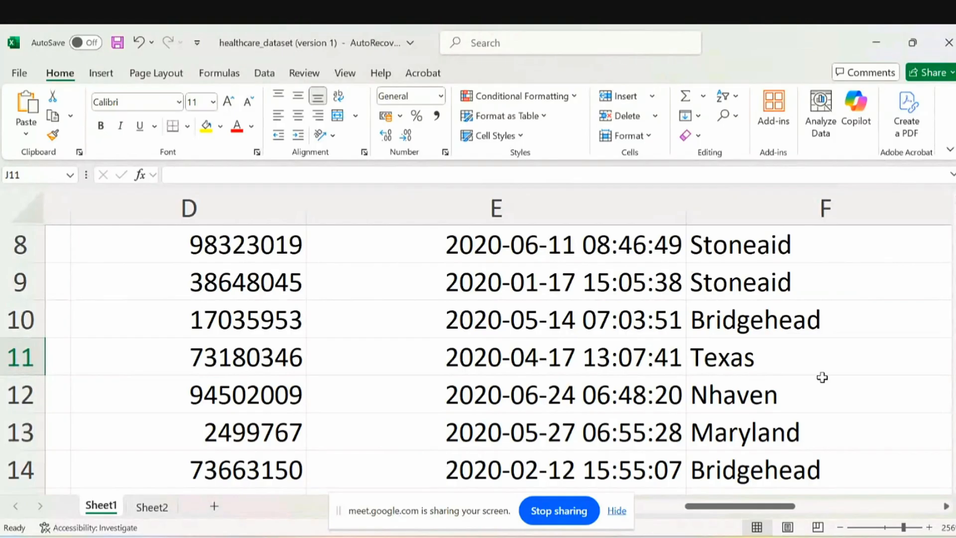
Search the sheet for all cells containing Nhaven, and close the search
key("ctrl+f")
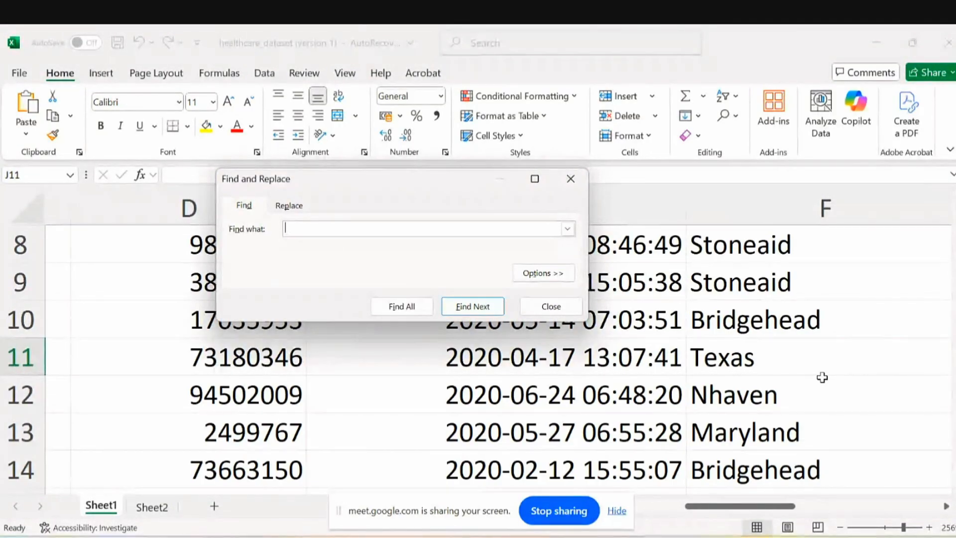
type("NHave")
key("BackSpace")
key("BackSpace")
key("BackSpace")
type("hav")
left_click(422, 314)
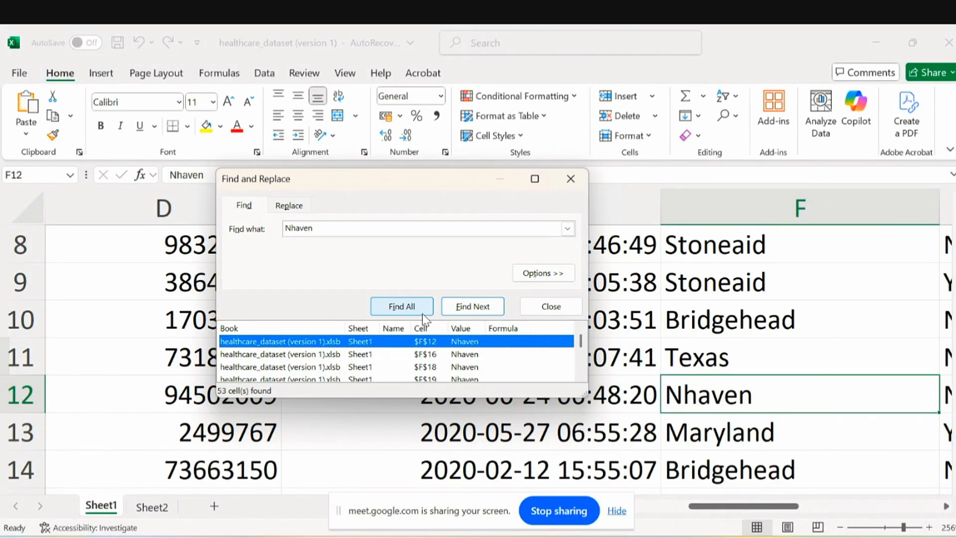
left_click(572, 185)
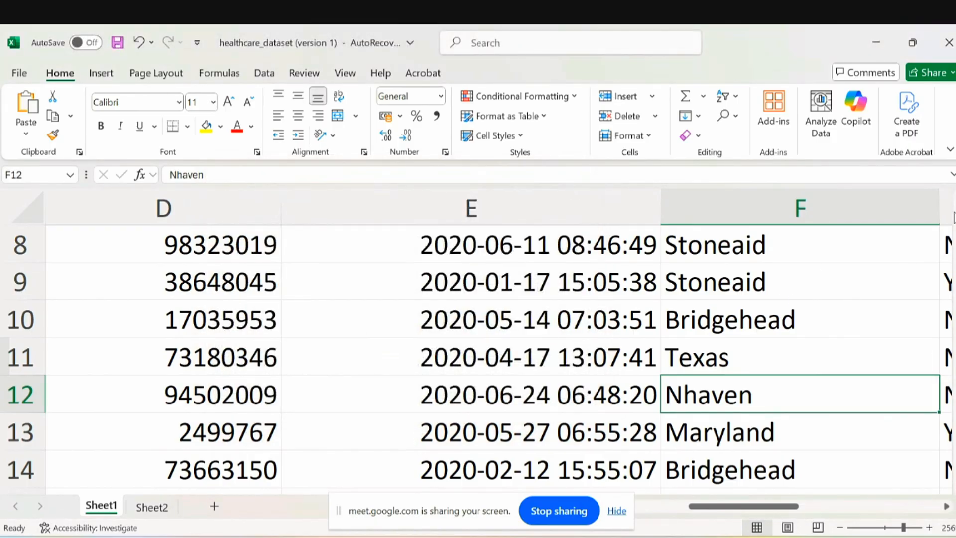
Return to the start of the sheet and list all matches for Nhaven again
left_click_drag(953, 211, 950, 191)
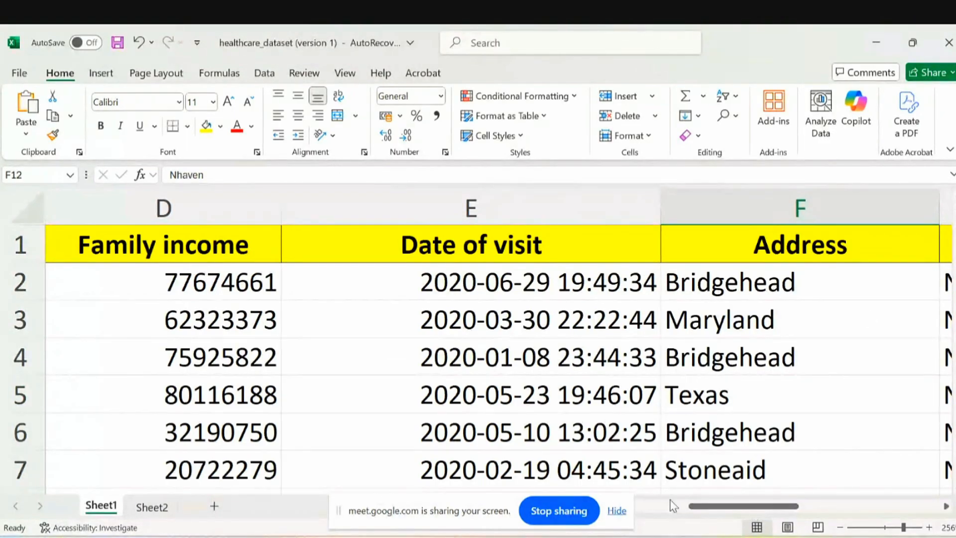
left_click(615, 514)
left_click_drag(695, 506, 604, 534)
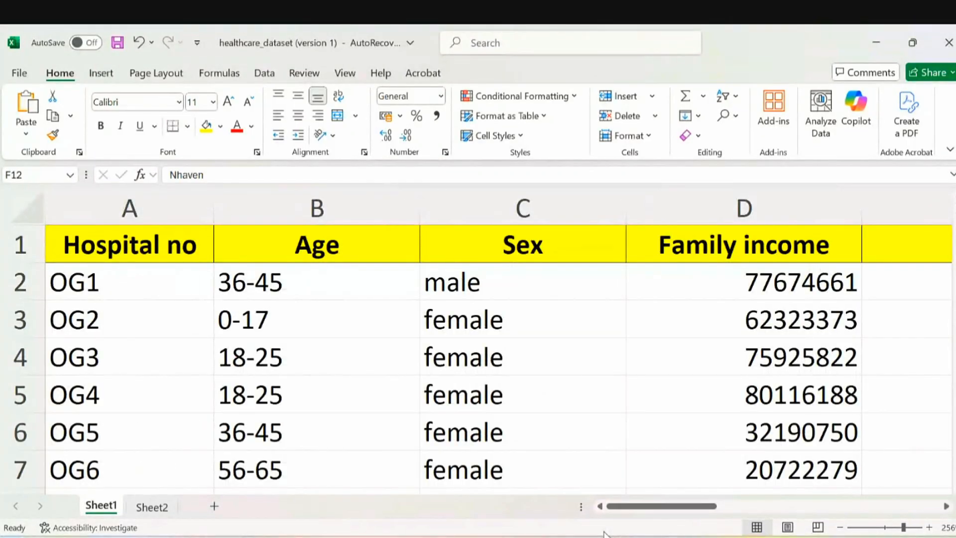
key("ctrl+f")
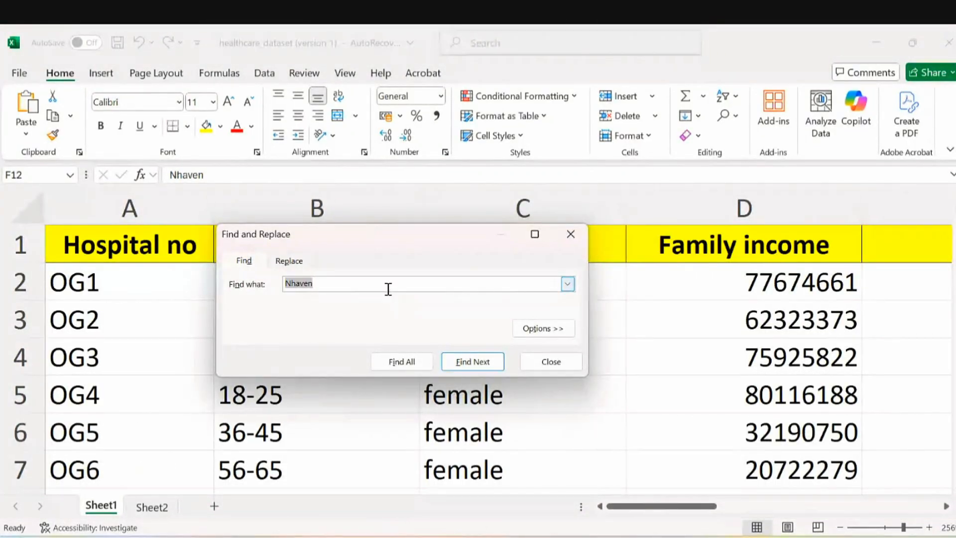
key("BackSpace")
type("Nh")
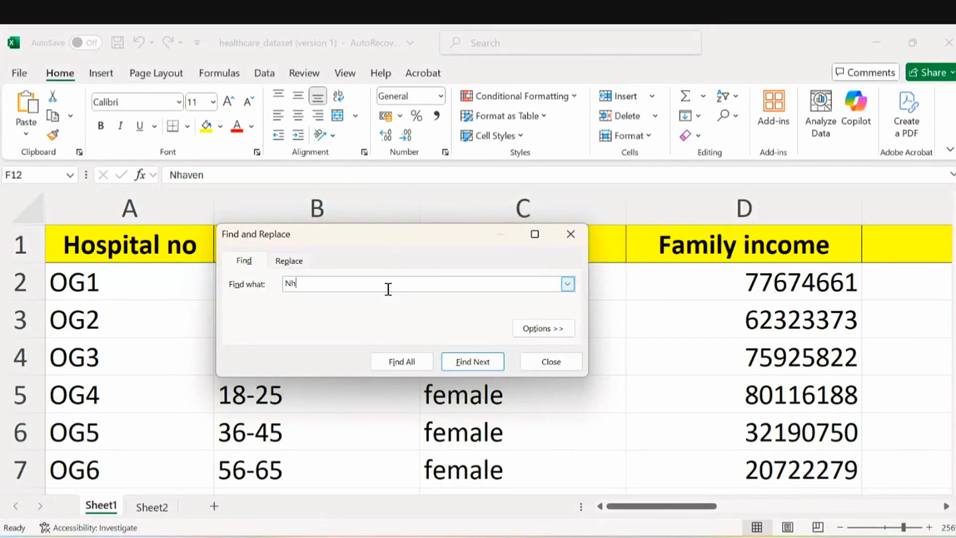
type("aven")
key("BackSpace")
left_click(422, 363)
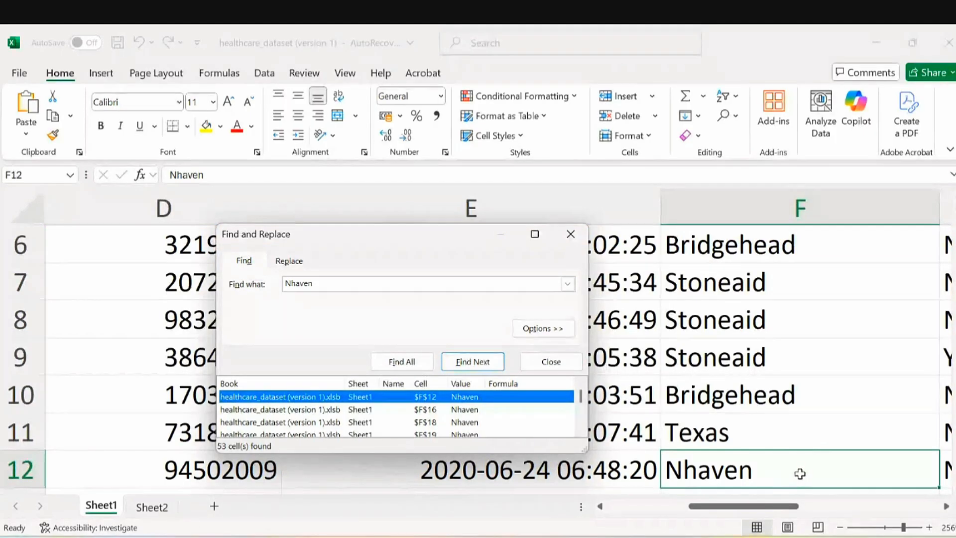
Go through the next three occurrences of Nhaven in the Address column one by one
left_click(477, 364)
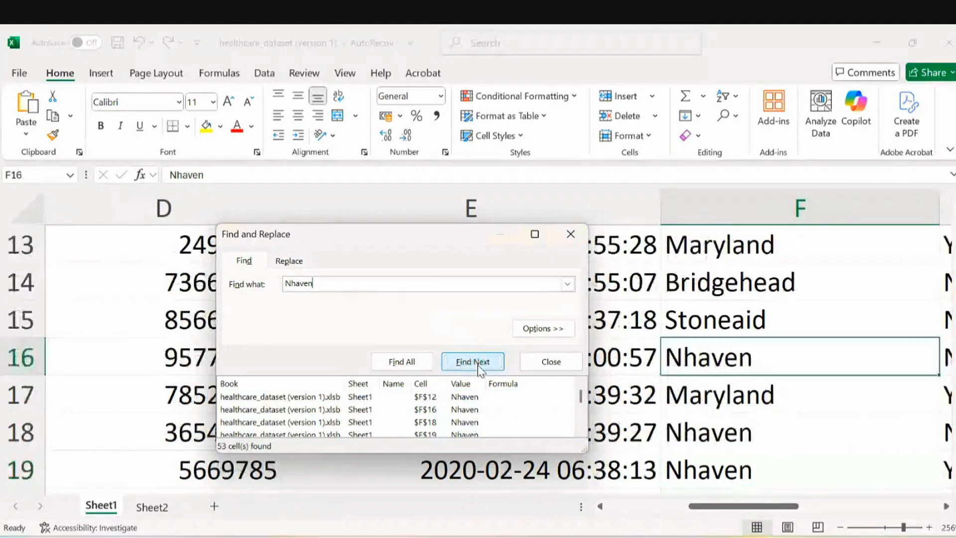
left_click(479, 370)
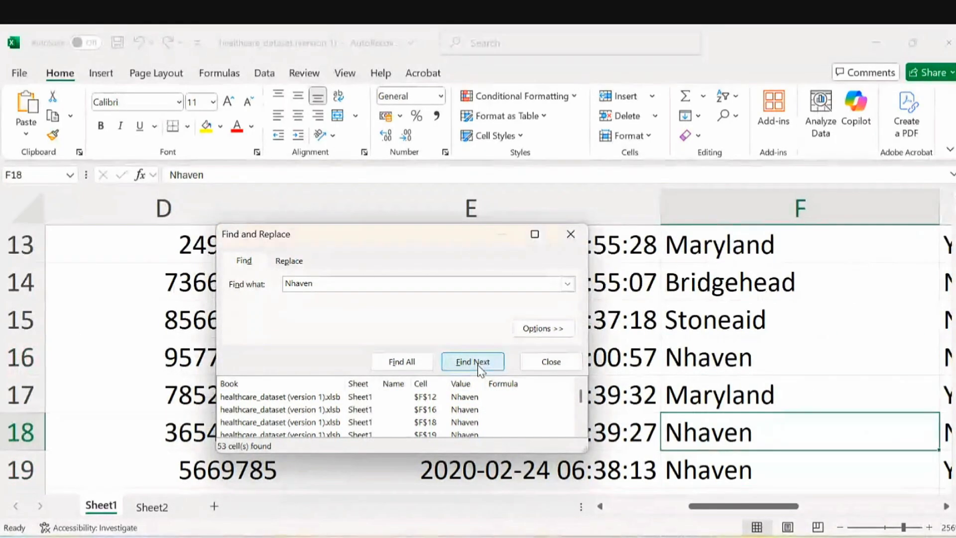
left_click(477, 365)
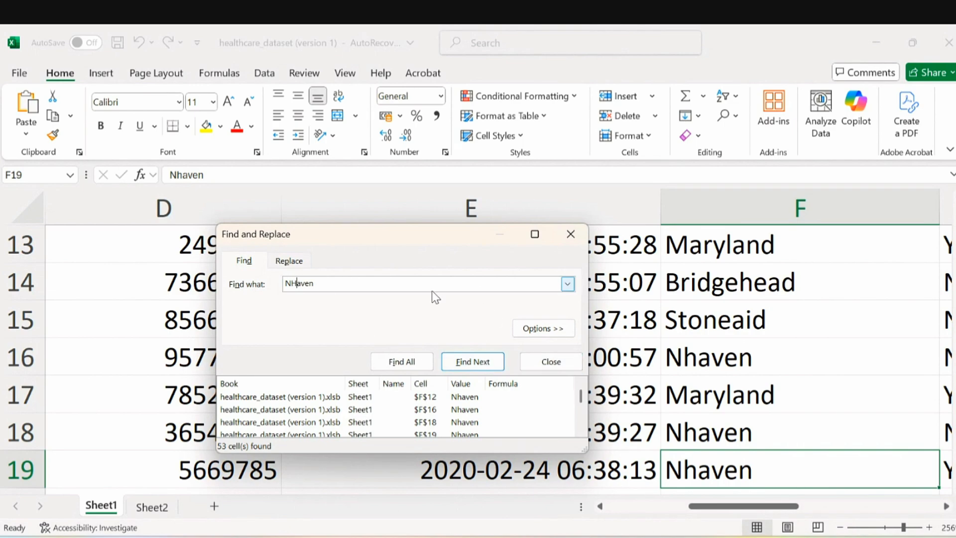
List all cells matching NHaven, close the search, and run the same NHaven search again
left_click(427, 362)
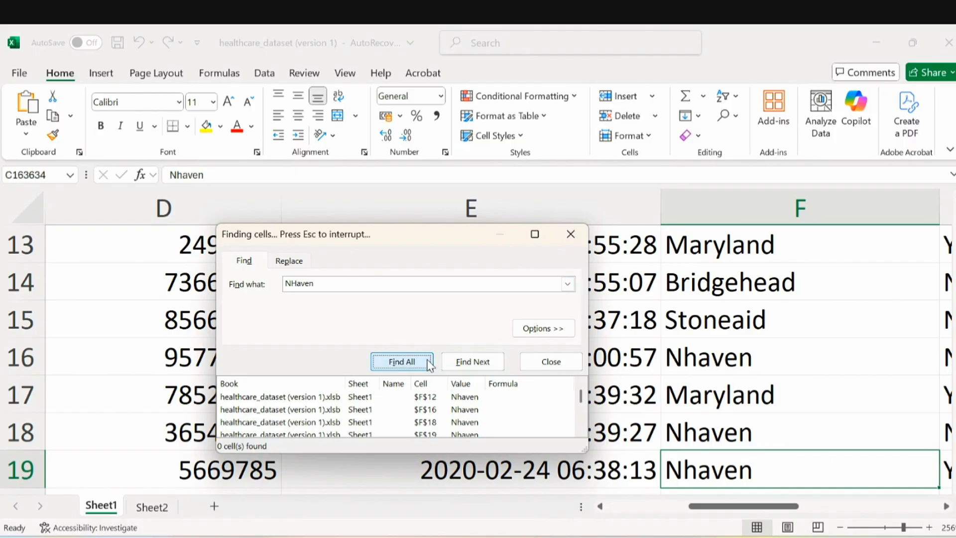
left_click(570, 234)
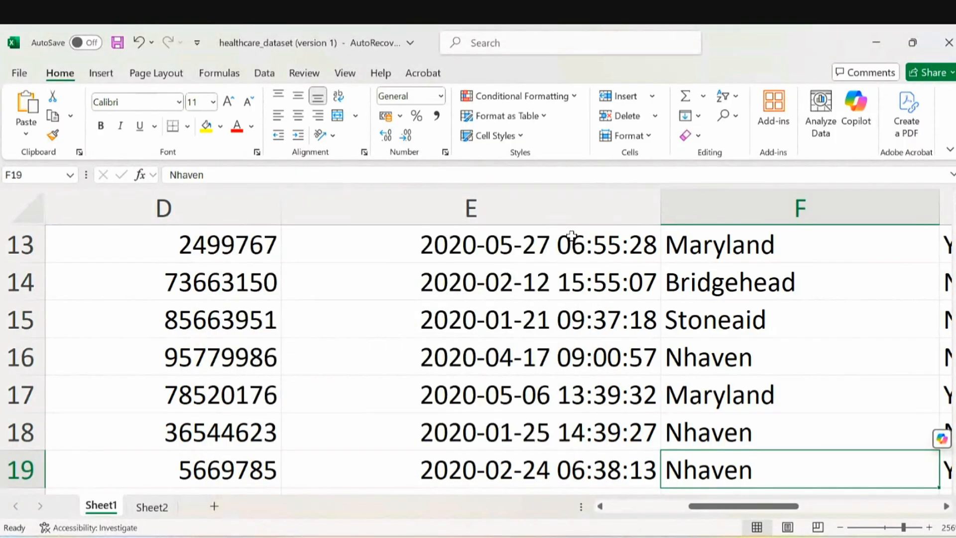
key("ctrl+f")
key("BackSpace")
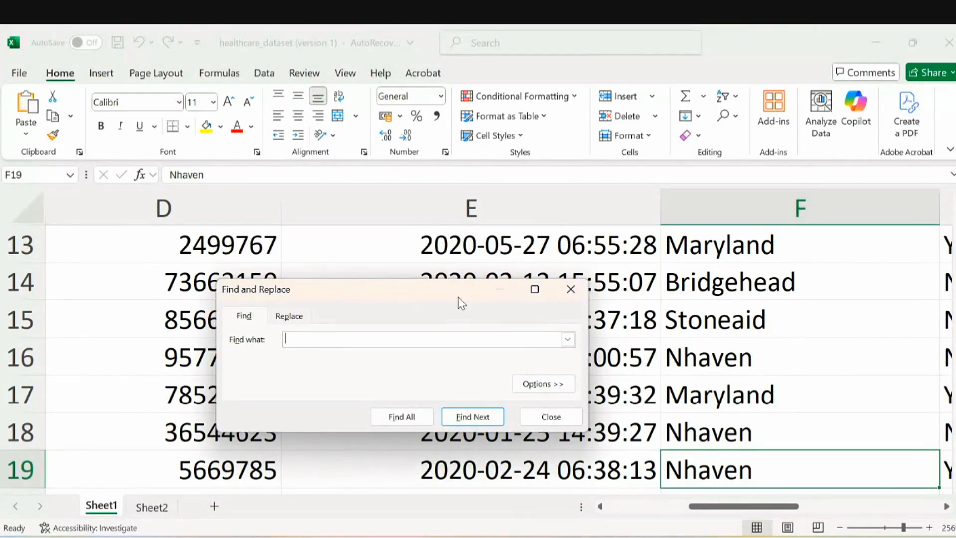
type("NHaven")
left_click(412, 417)
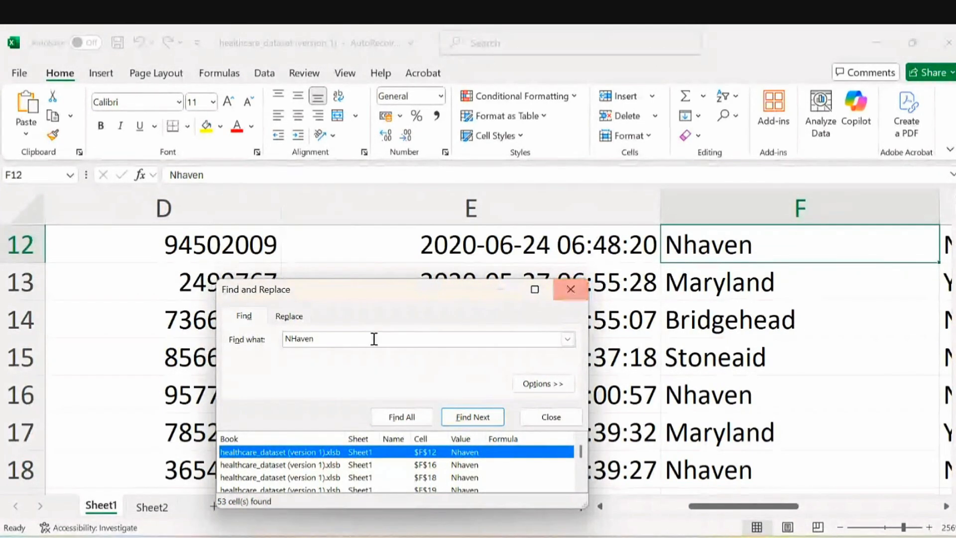
Change the search text to Newhaven and search the sheet for all matches
left_click(318, 340)
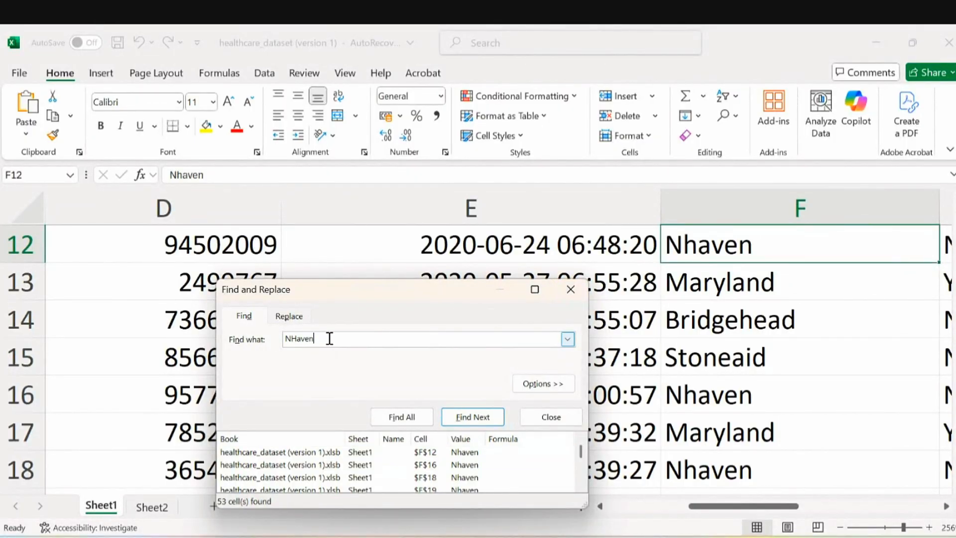
key("BackSpace")
key("BackSpace")
key("BackSpace")
key("BackSpace")
key("BackSpace")
key("BackSpace")
type("Newhaven")
left_click(402, 417)
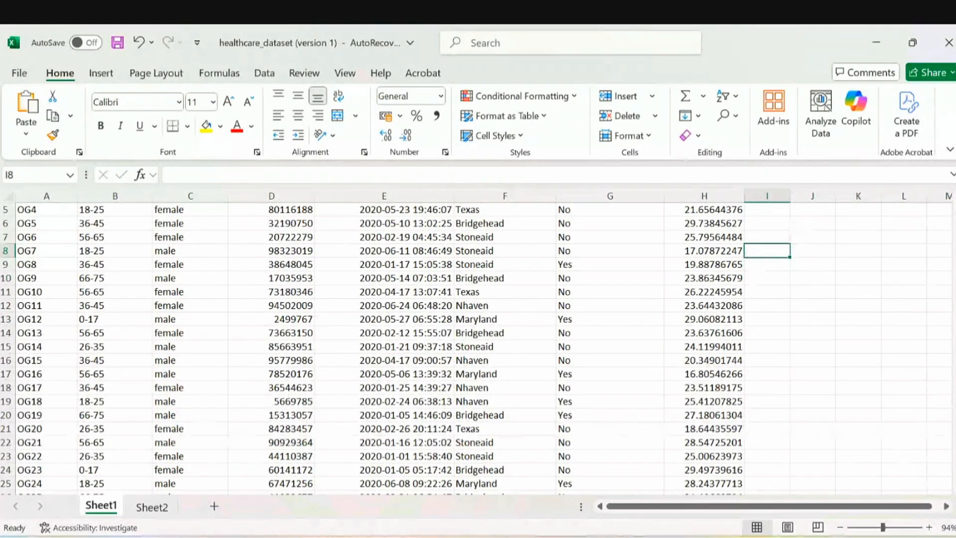
Examine the columns beyond Body mass index and return to the first columns of the sheet
scroll(949, 209, "up", 2)
left_click(857, 236)
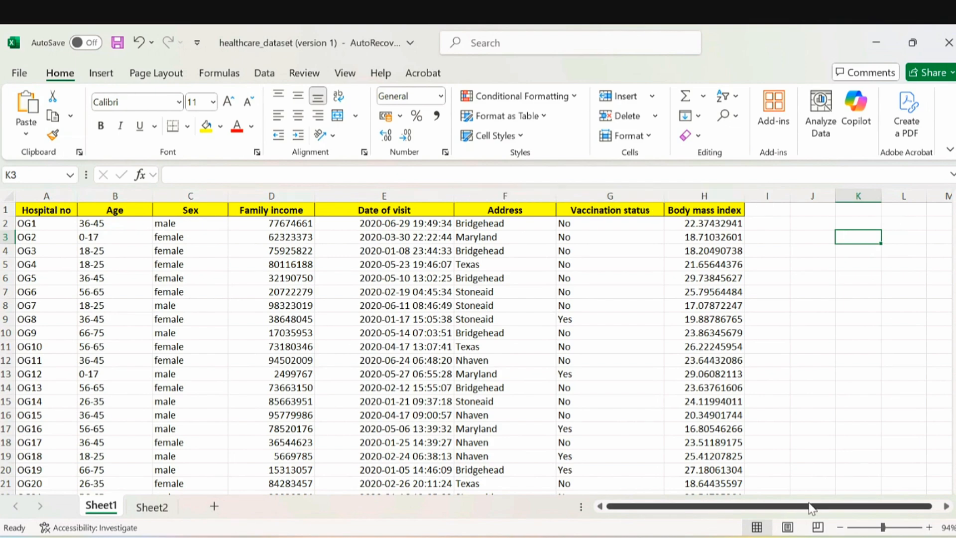
left_click_drag(812, 507, 926, 518)
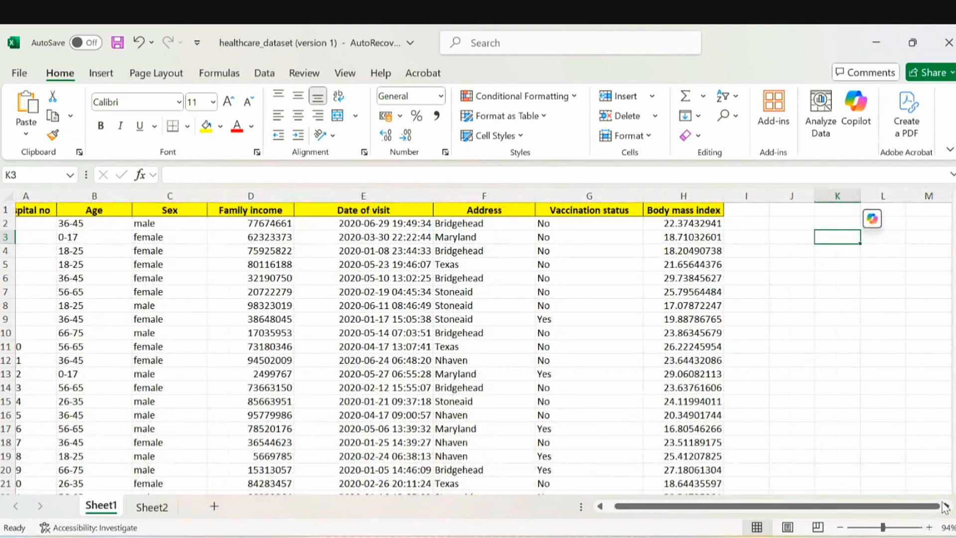
left_click(945, 507)
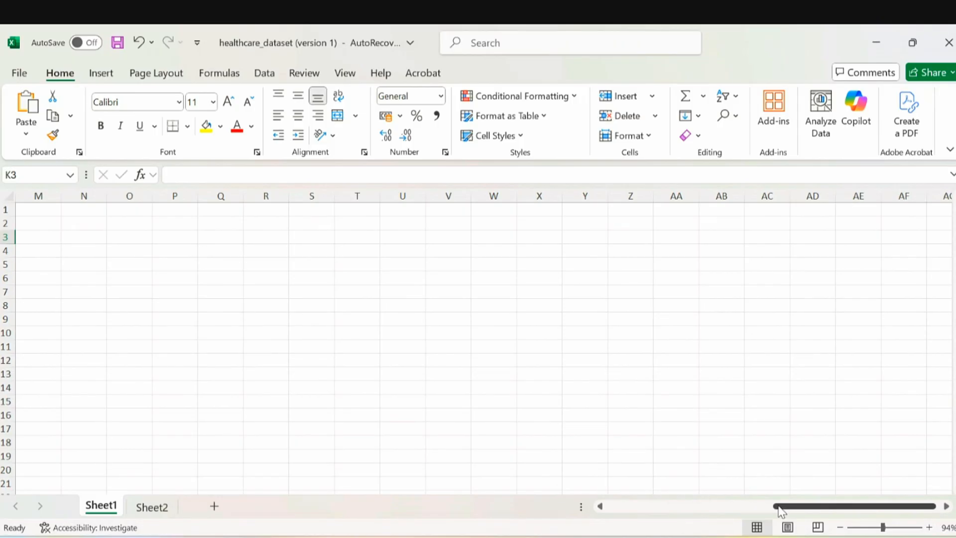
left_click_drag(779, 512, 607, 496)
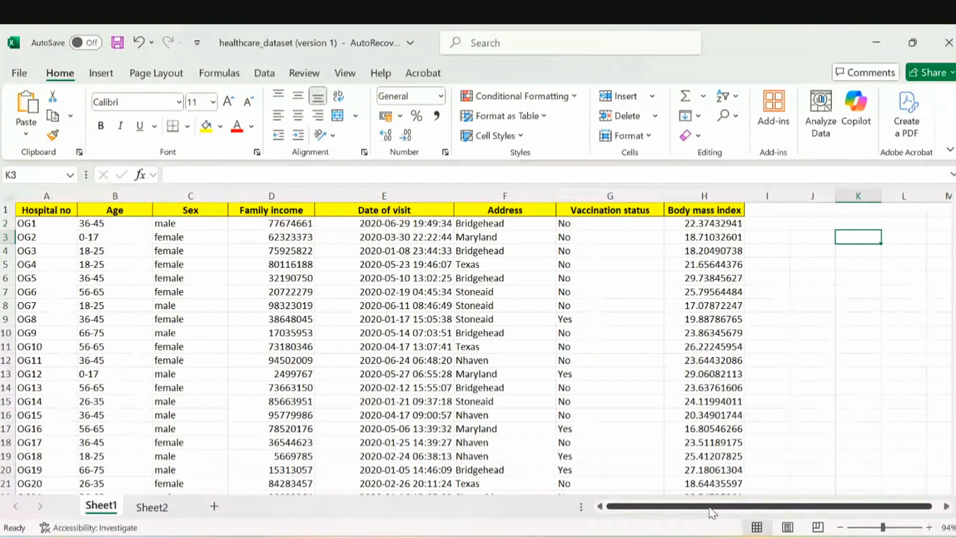
left_click_drag(723, 510, 863, 513)
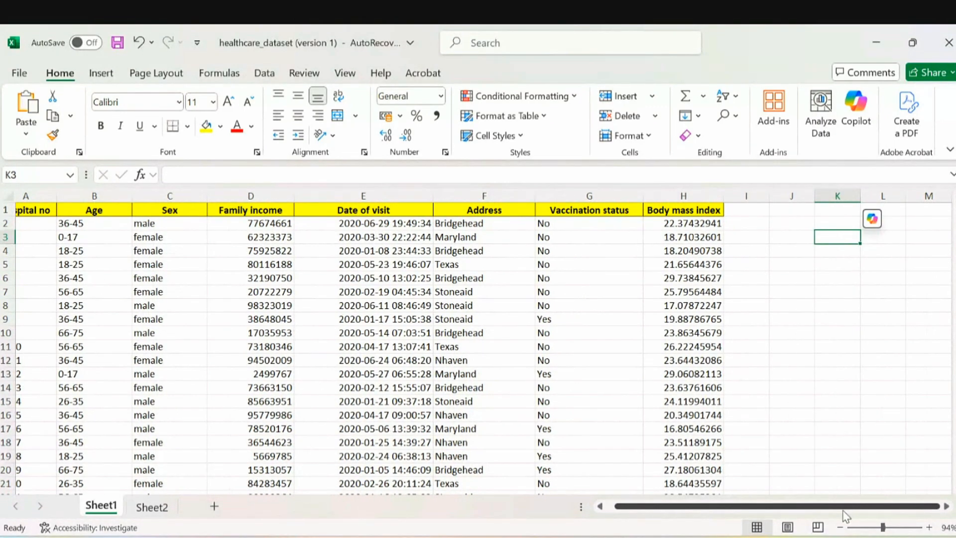
left_click_drag(847, 513, 839, 508)
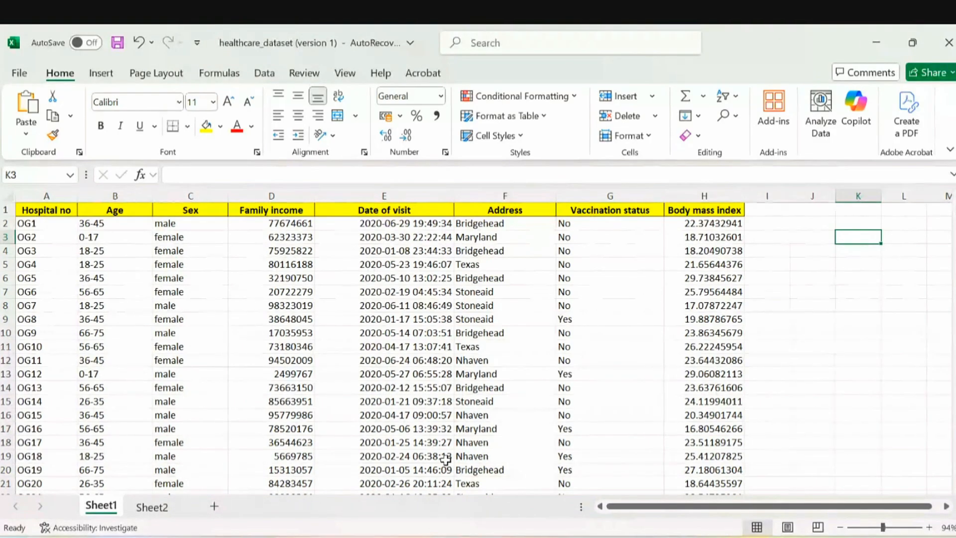
Jump from the Family income column to cell GB72 using Go To
left_click(283, 413)
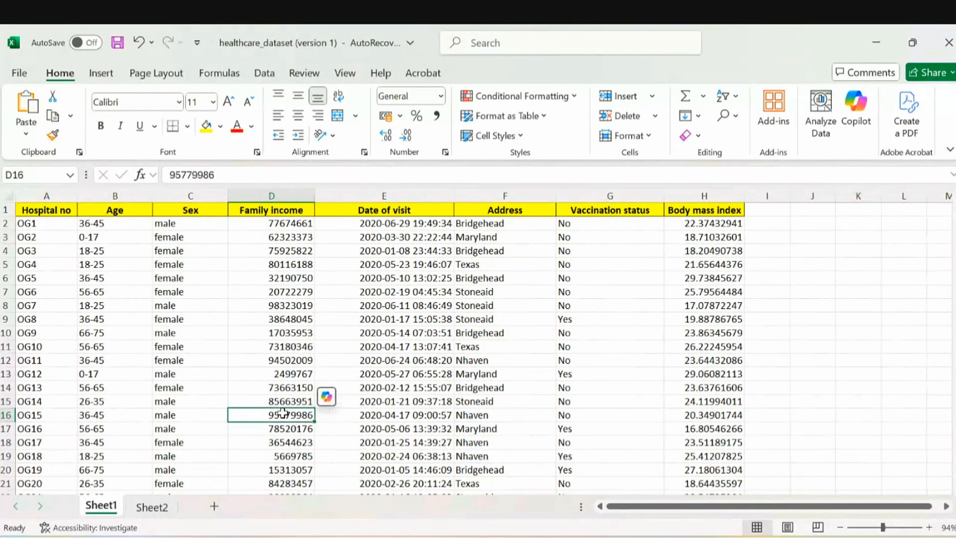
key("ctrl+g")
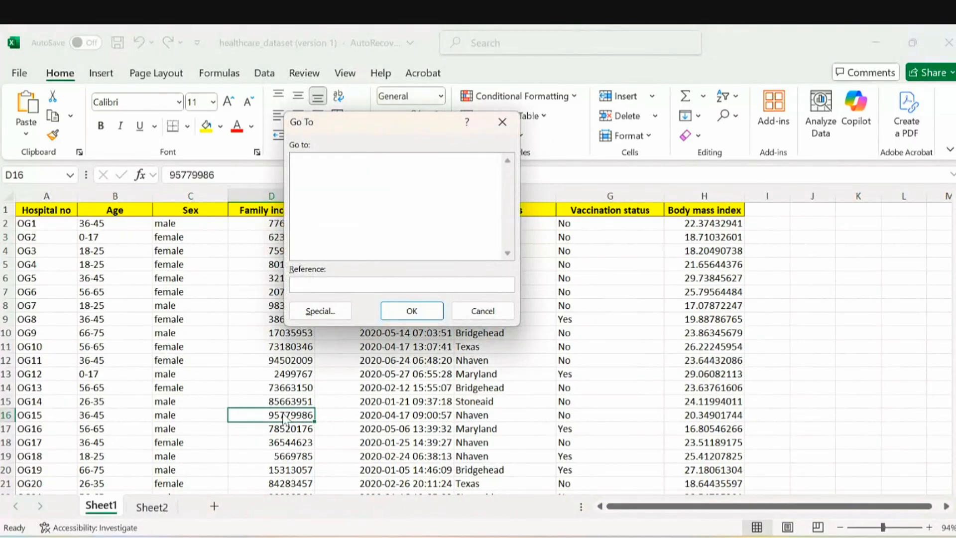
type("gb72")
left_click(419, 312)
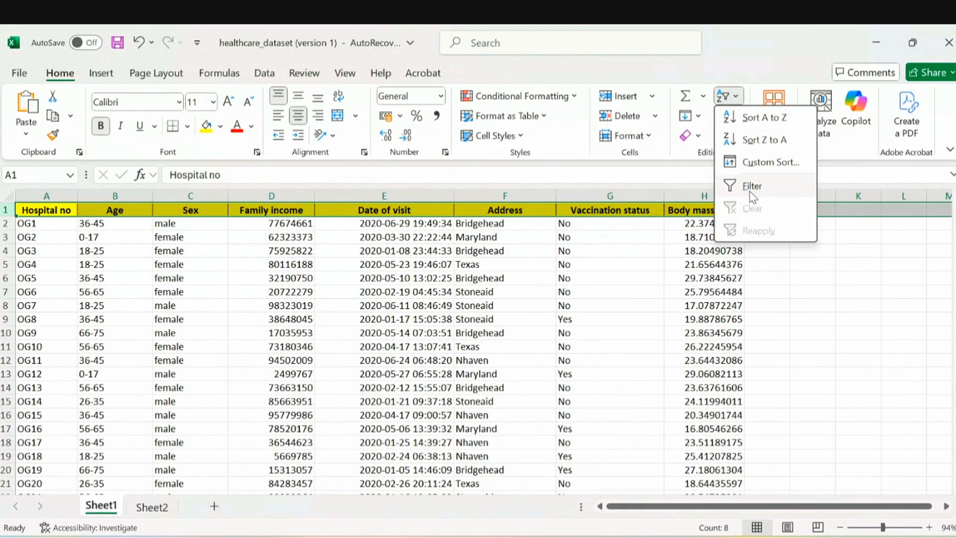
Add filters to the header row and filter the Address column to show only Nhaven
left_click(750, 190)
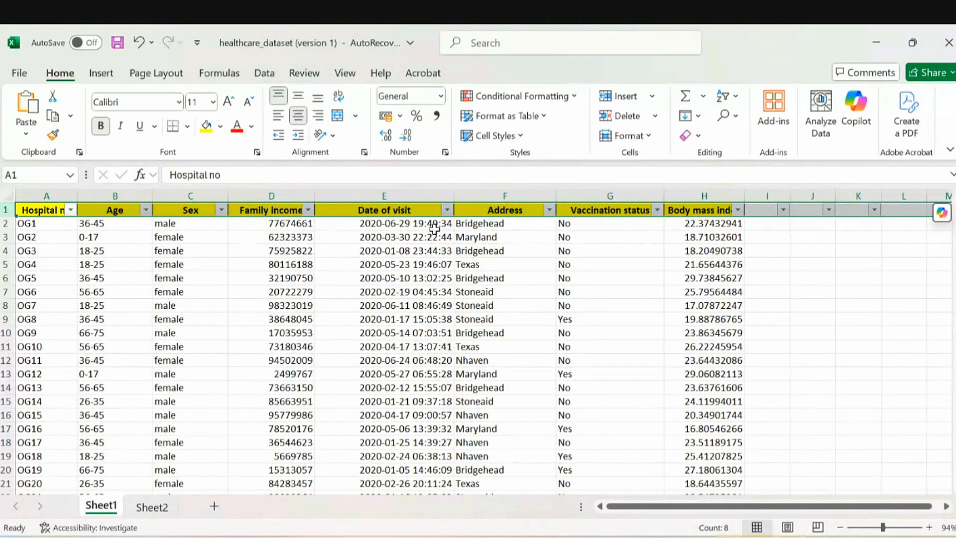
left_click(549, 210)
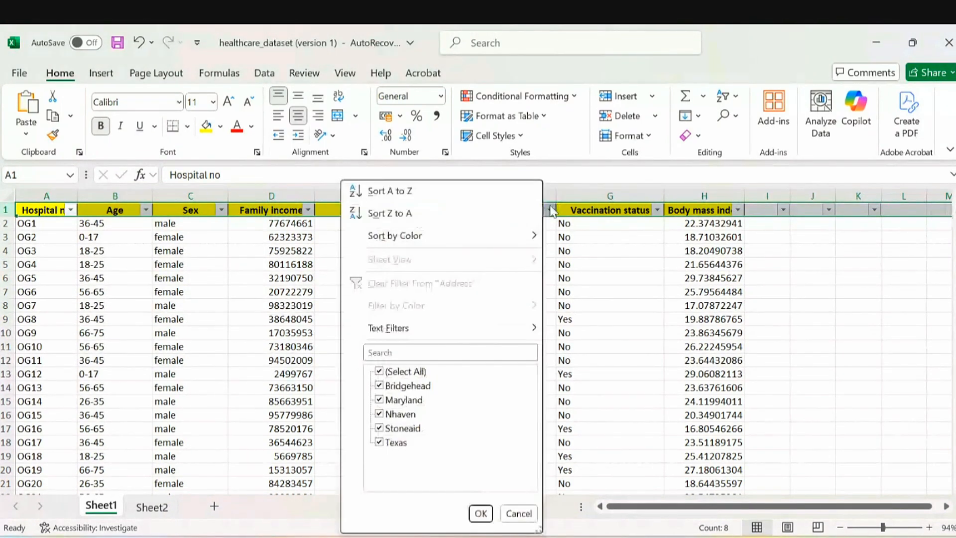
left_click(379, 371)
left_click(379, 415)
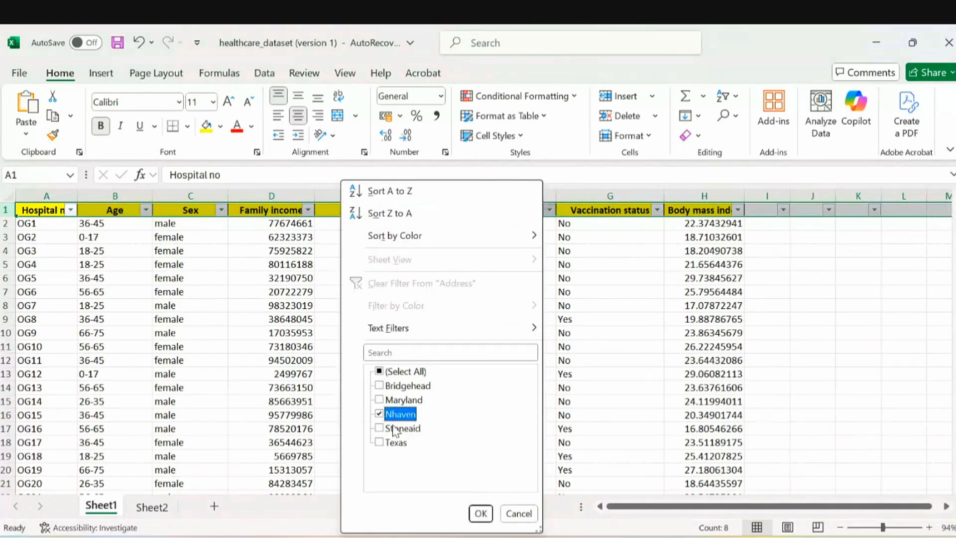
left_click(480, 513)
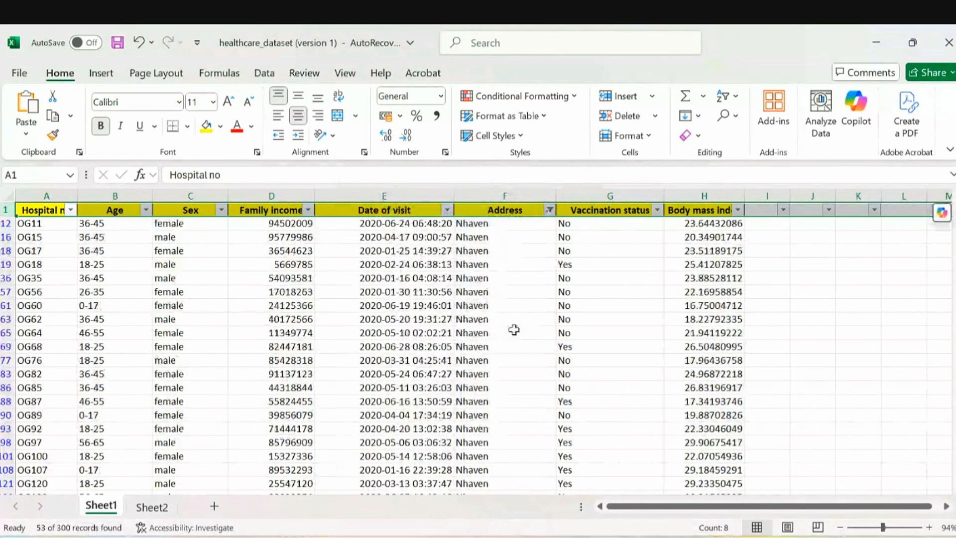
Select all addresses again in the Address filter, and undo the filtering on the header row
left_click(549, 211)
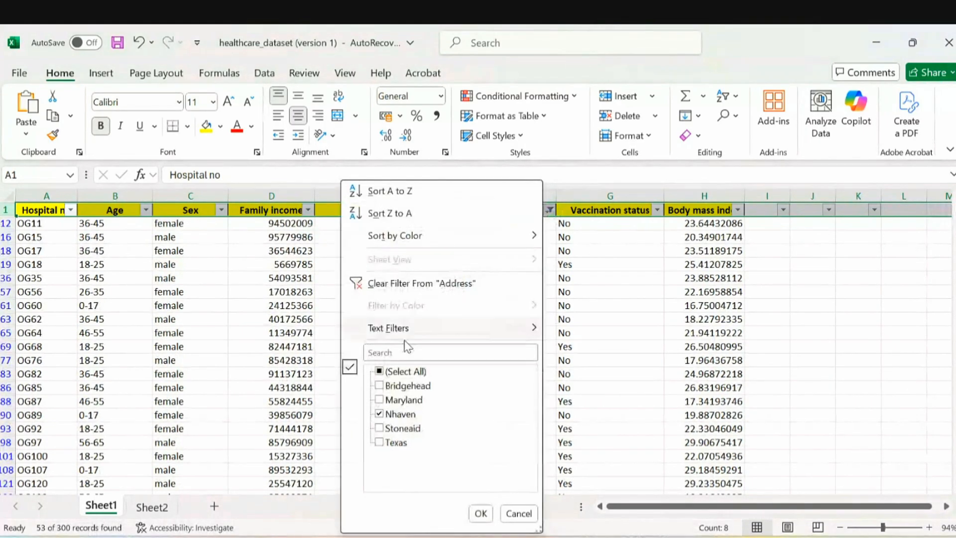
left_click(380, 371)
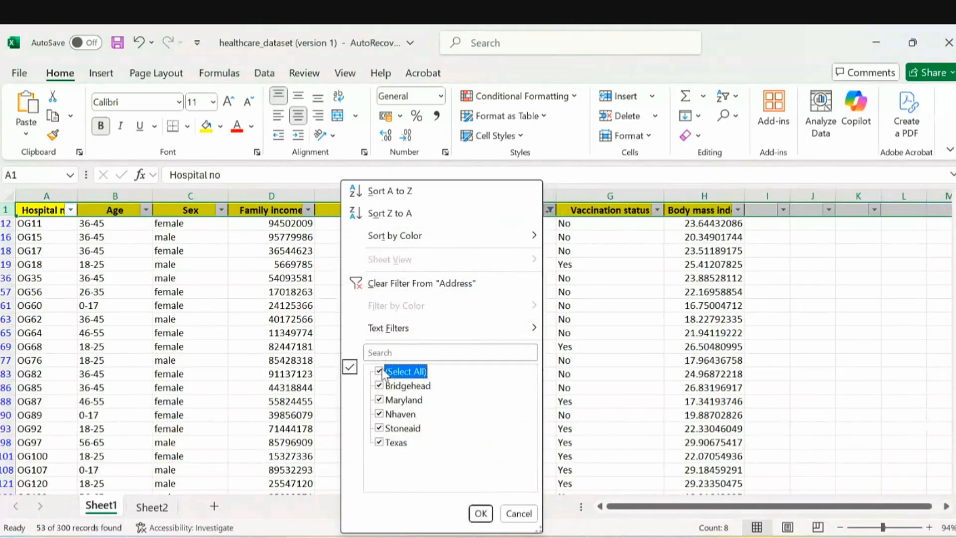
left_click(479, 513)
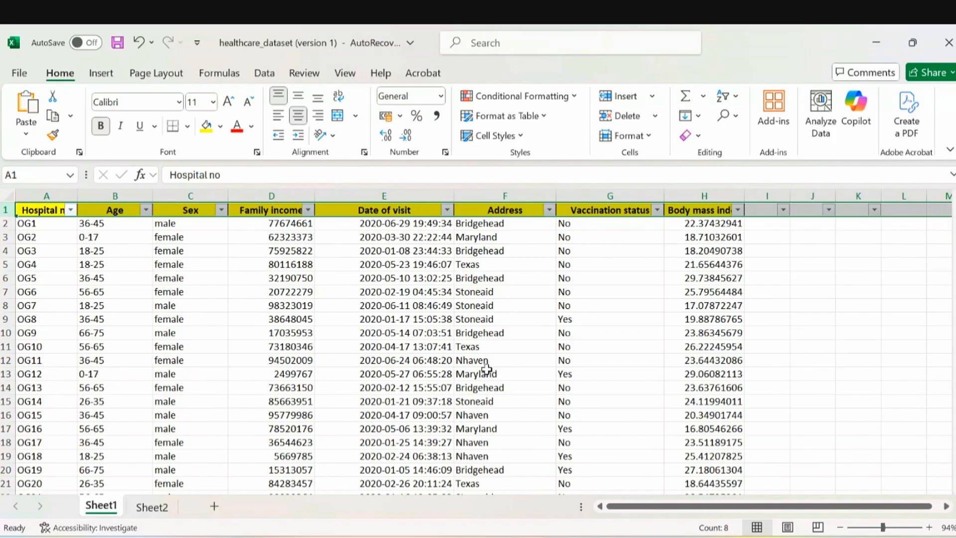
left_click(825, 322)
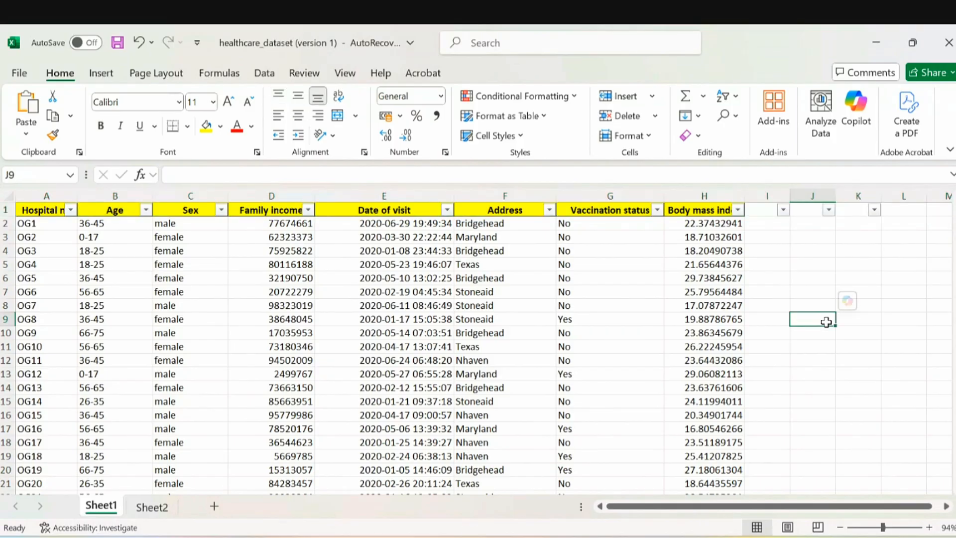
key("ctrl+z")
key("ctrl+z")
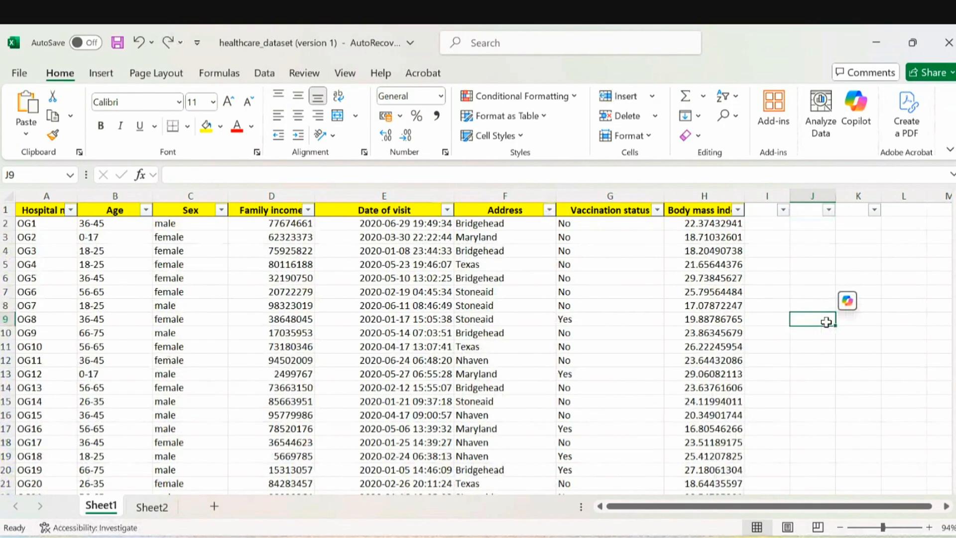
left_click(826, 322)
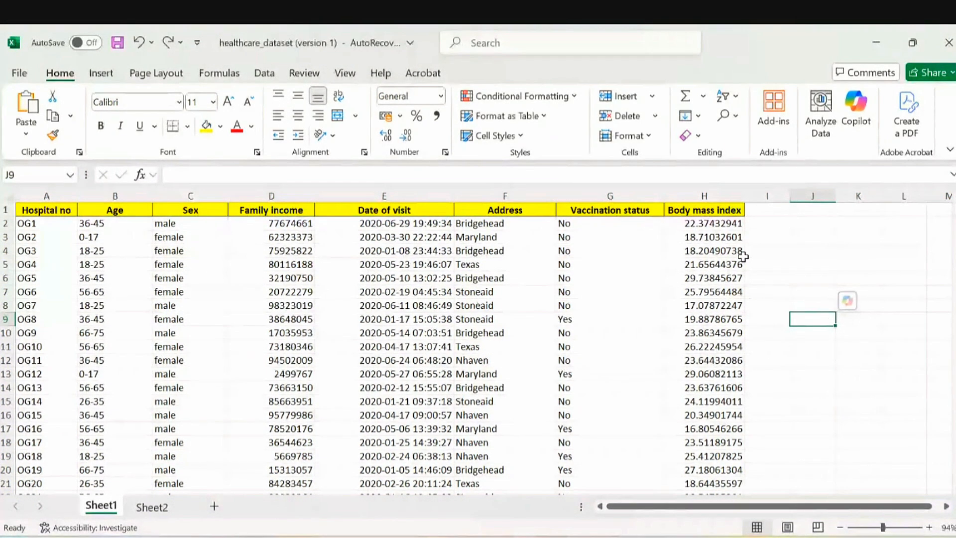
Replace all occurrences of Nhaven in the sheet with NewHaven
key("ctrl+h")
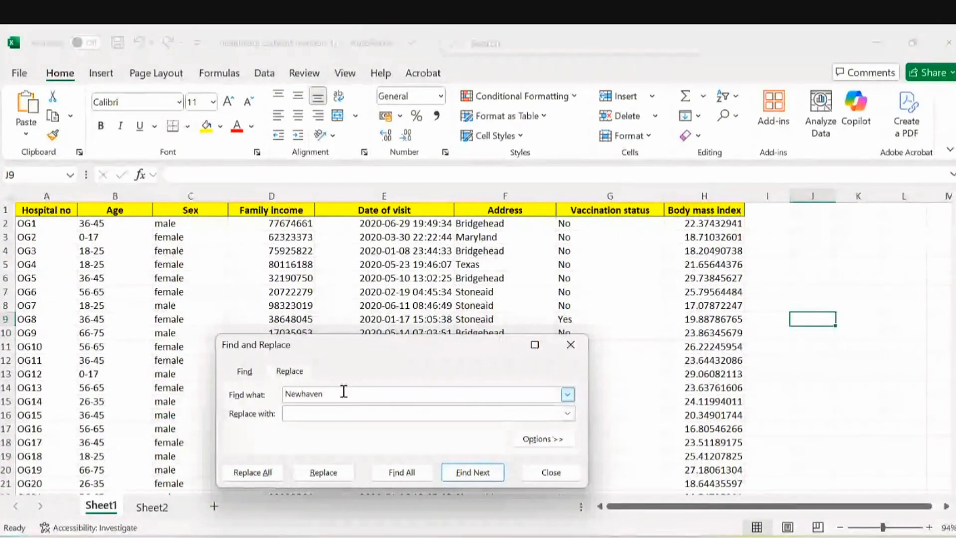
left_click_drag(334, 391, 273, 394)
type("N")
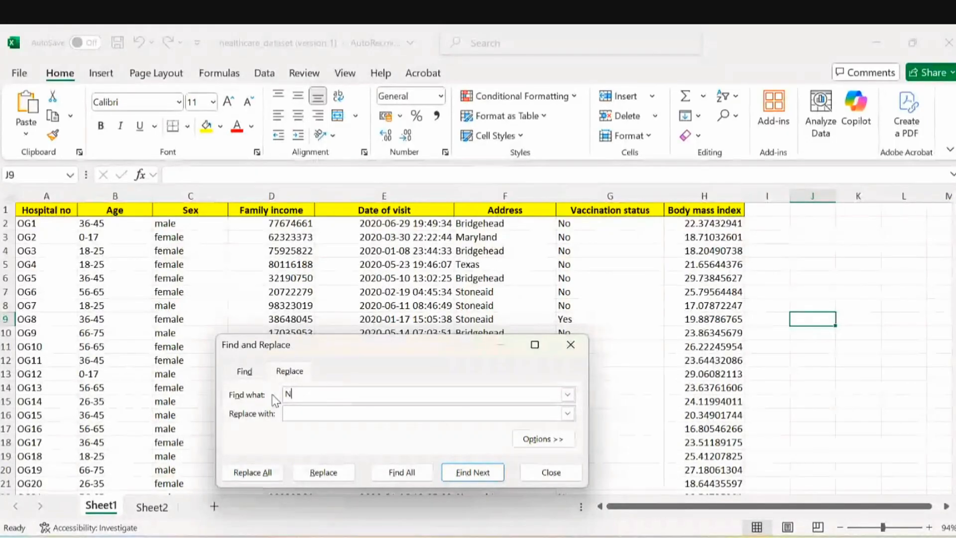
type("haven")
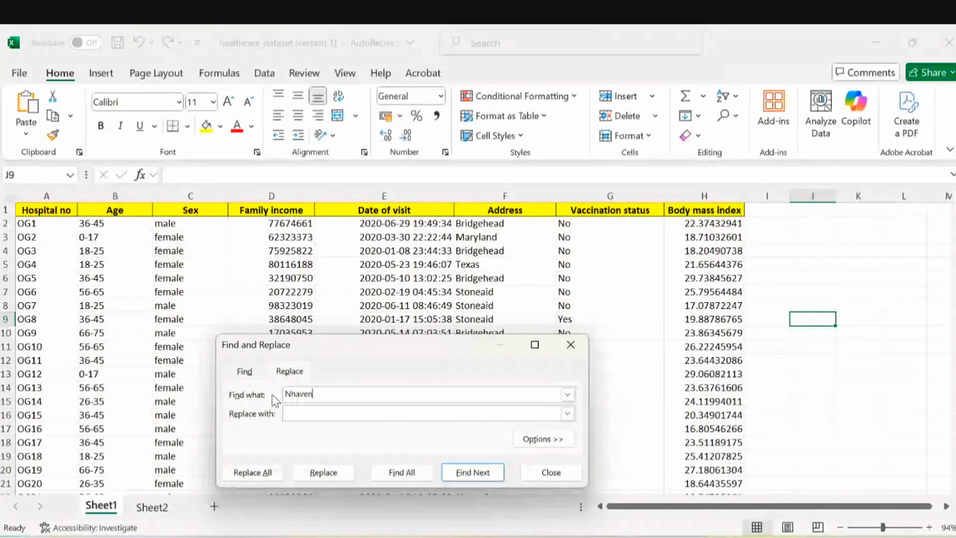
left_click(287, 413)
type("N")
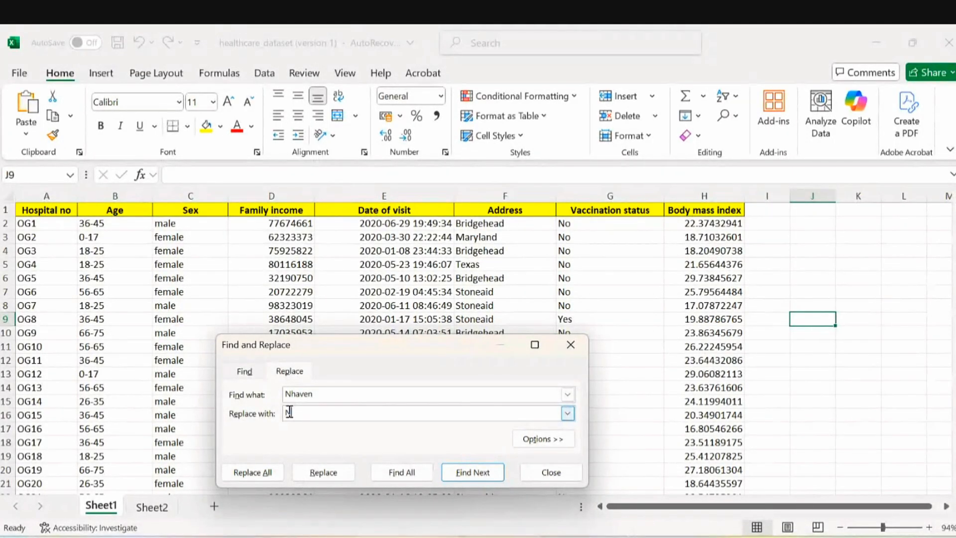
type("ewHave")
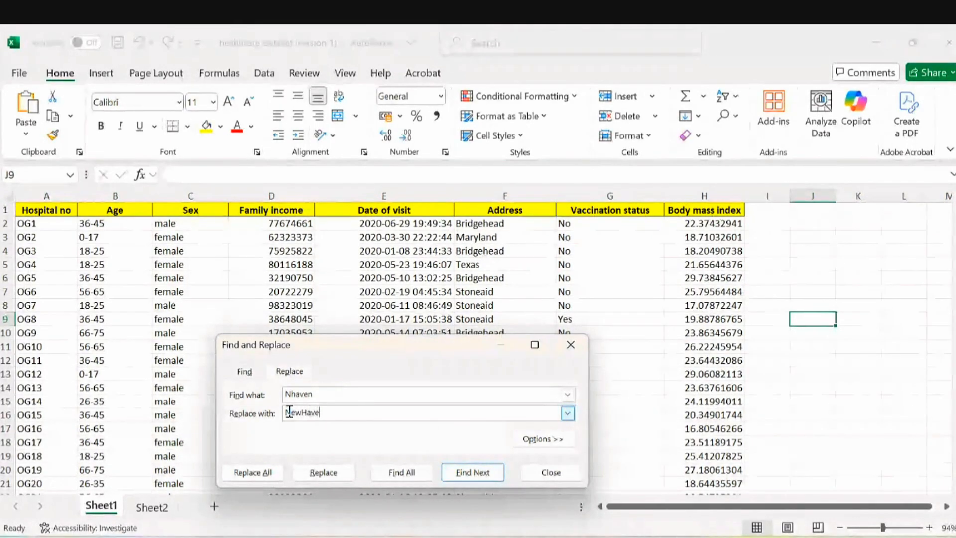
type("n")
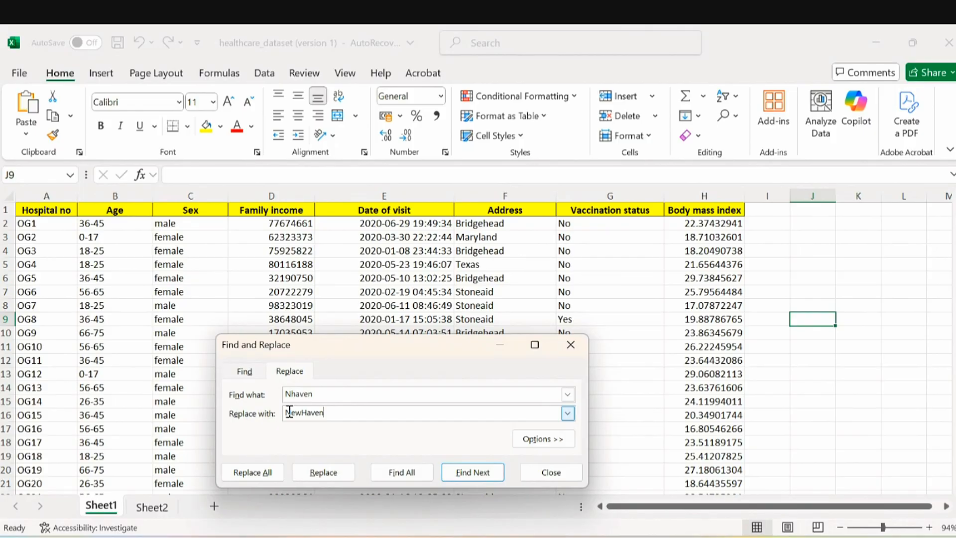
left_click(267, 473)
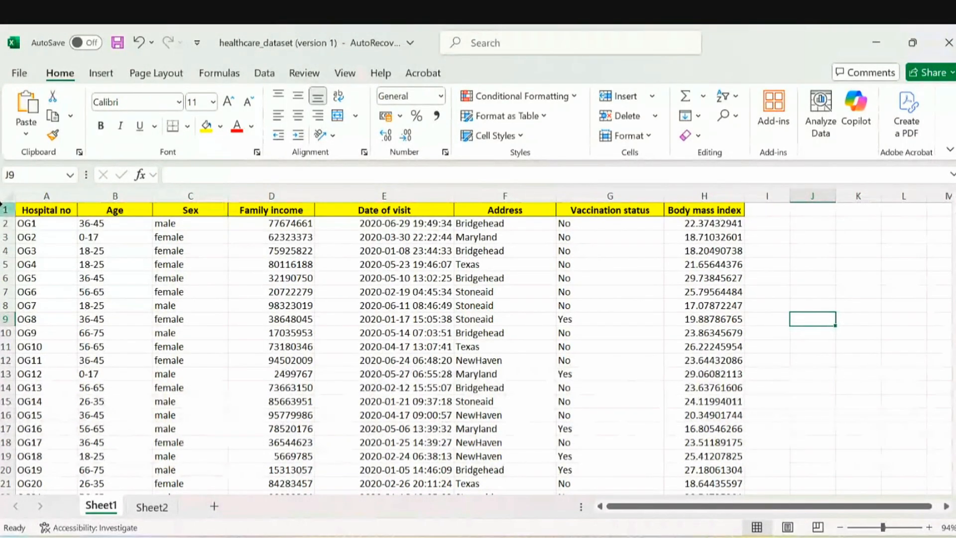
Italicize the header row in row 1 and undo the italic formatting
left_click(4, 208)
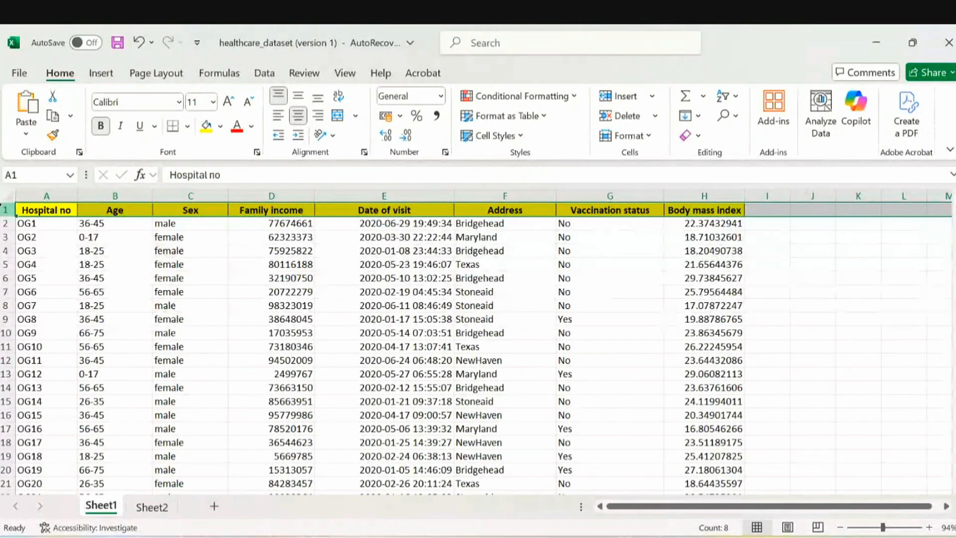
key("ctrl+i")
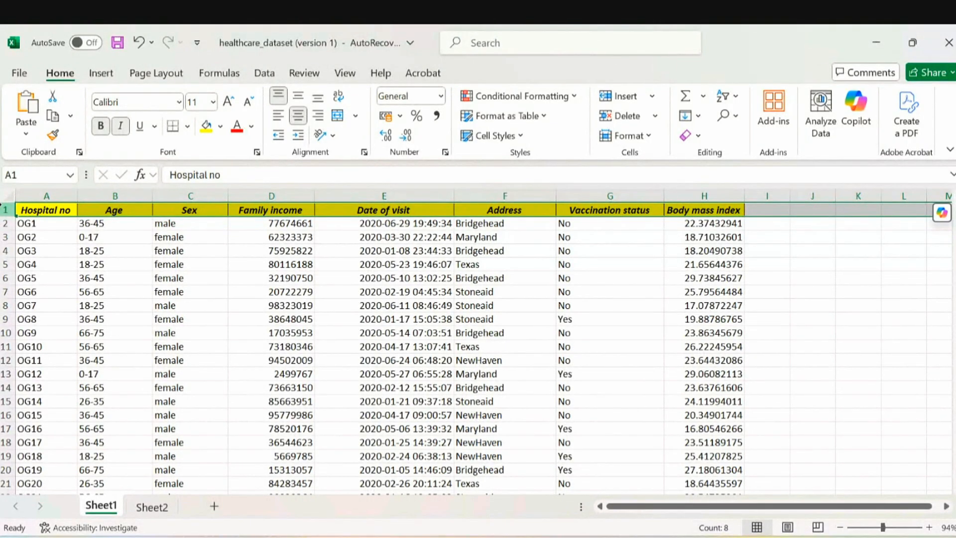
key("ctrl+z")
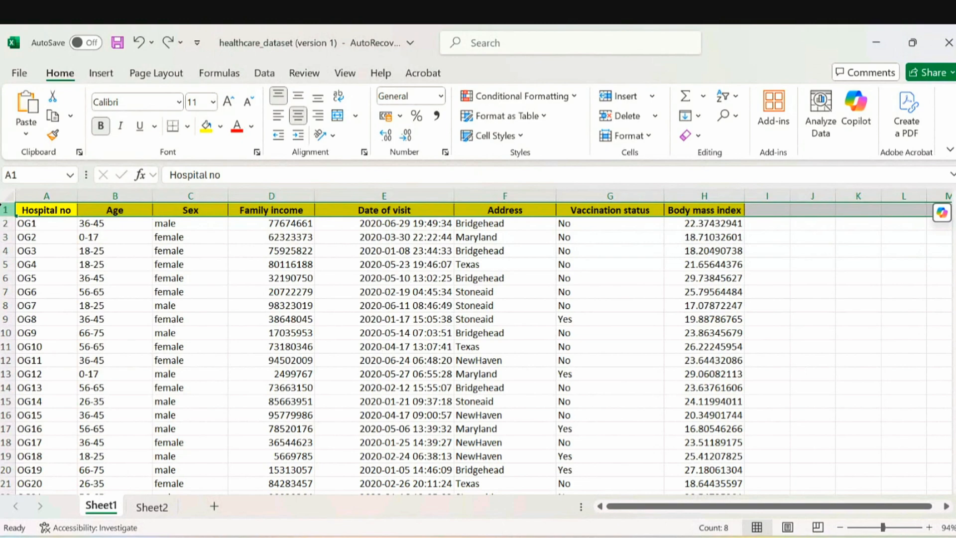
Copy the entire Date of visit column
left_click(348, 196)
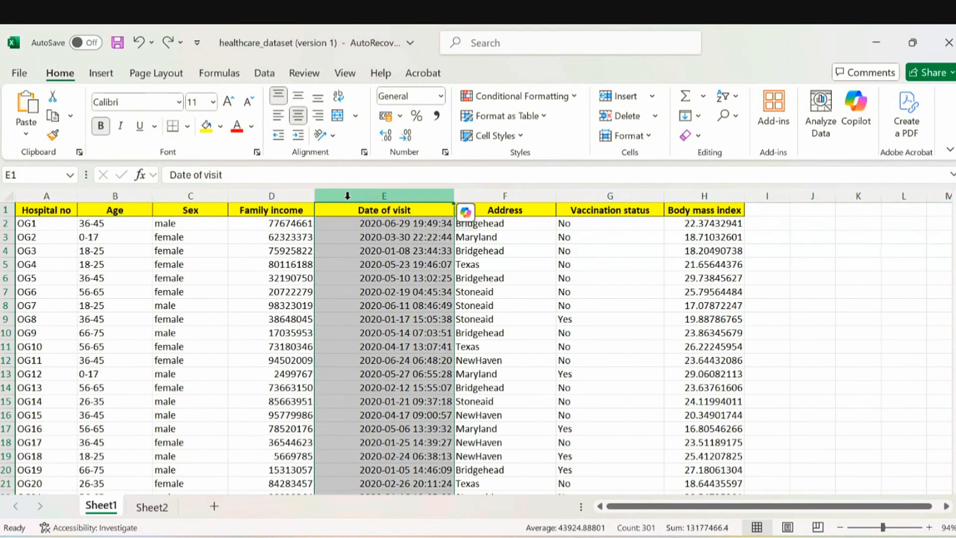
key("ctrl+c")
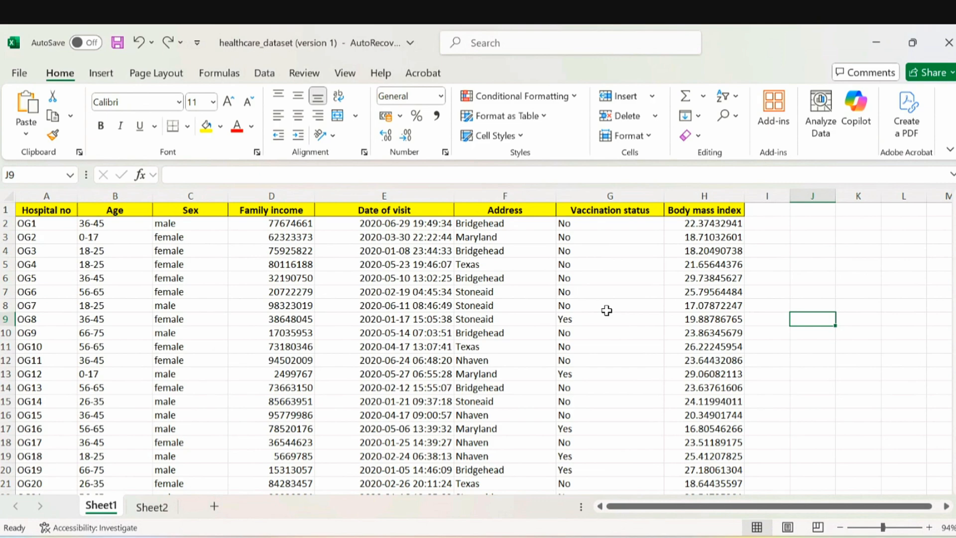
Replace the search term in the Find dialog with "Apple Banana"
key("ctrl+f")
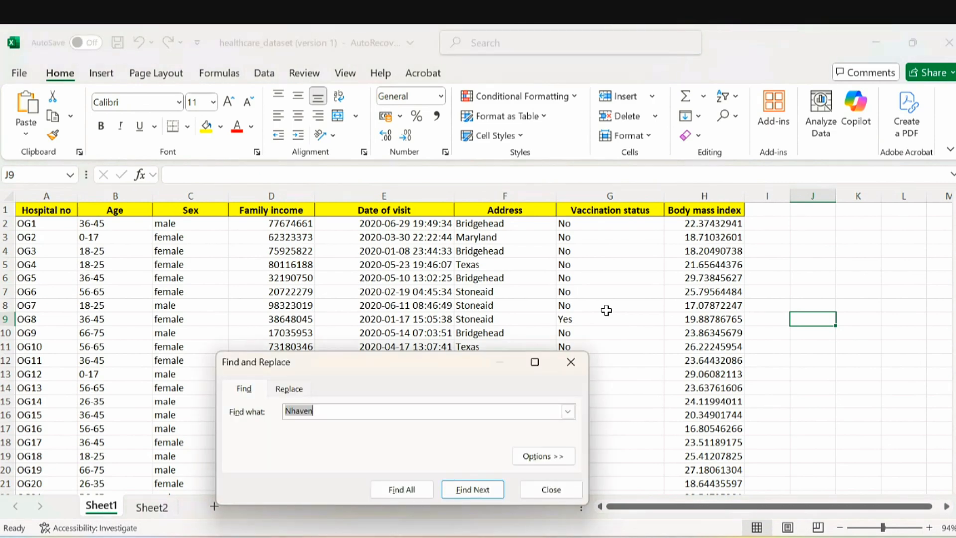
left_click(324, 414)
key("BackSpace")
key("BackSpace")
key("BackSpace")
key("BackSpace")
key("BackSpace")
key("BackSpace")
type("Apple Banana")
Shorten the search term to "Apple" and list the recent search terms
left_click_drag(332, 411, 287, 411)
left_click(335, 411)
key("BackSpace")
key("BackSpace")
key("BackSpace")
key("BackSpace")
key("BackSpace")
key("BackSpace")
key("BackSpace")
key("alt+Down")
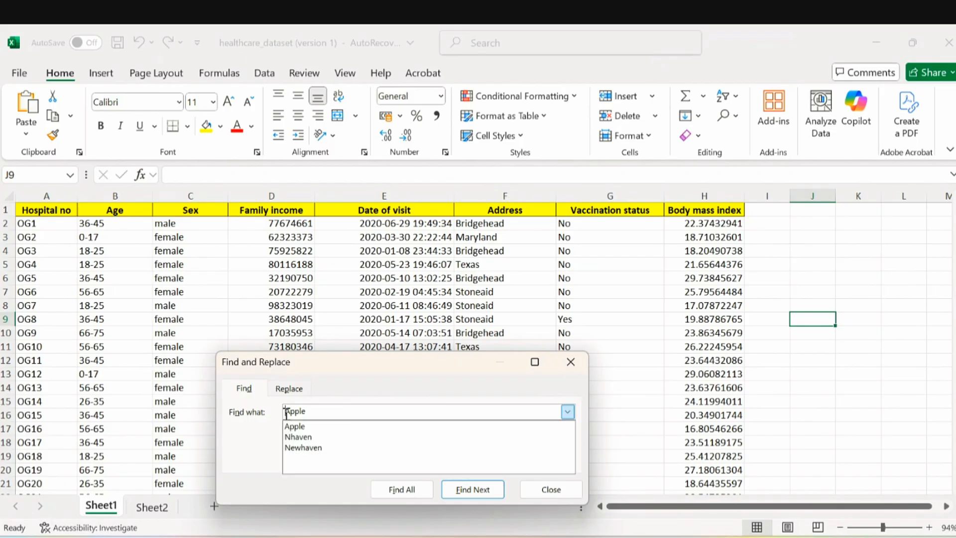
Select the search term, enter "Apple" again and close the Find dialog
left_click(321, 411)
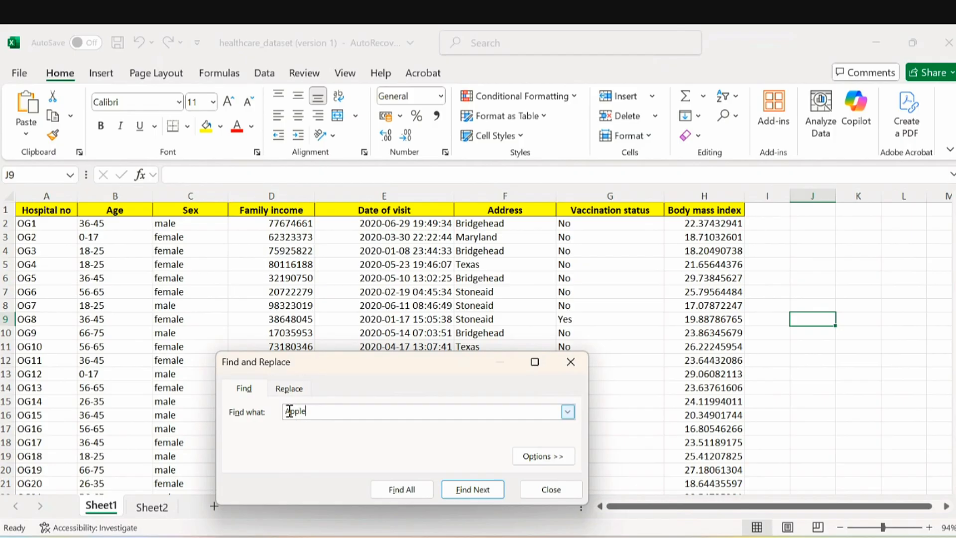
left_click_drag(284, 412, 306, 420)
type("Apple")
left_click(539, 489)
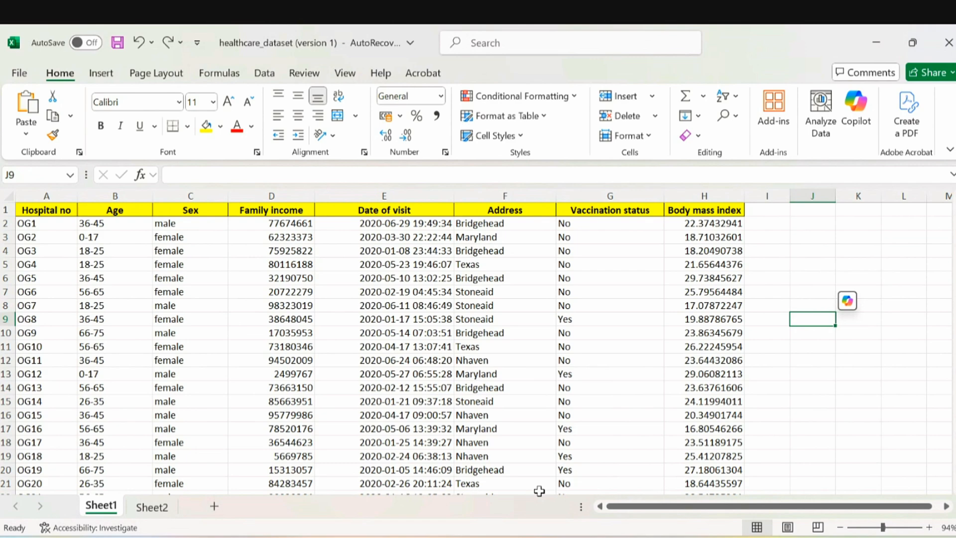
Enter "Use this link to download your dataset" in cell J1
left_click(815, 223)
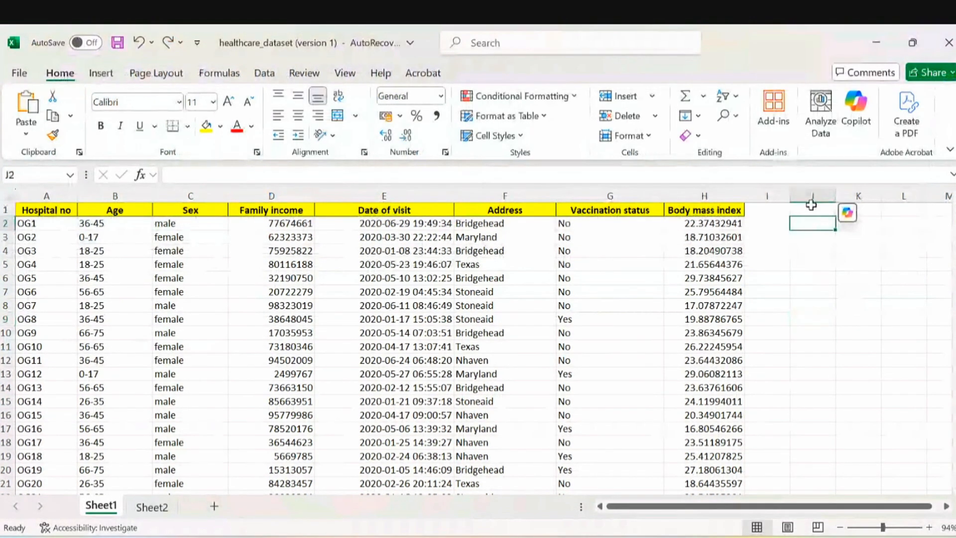
left_click(812, 205)
double_click(809, 212)
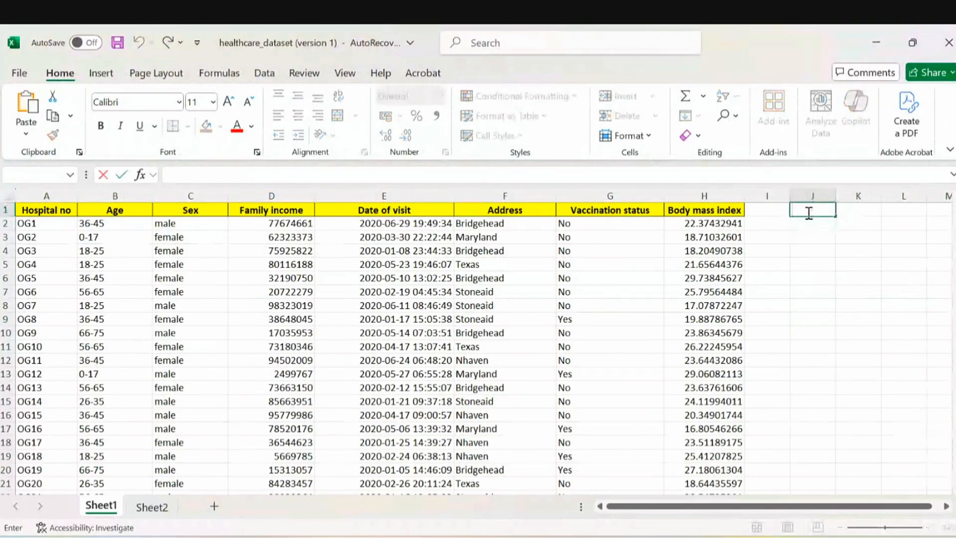
type("Use this link to downlo")
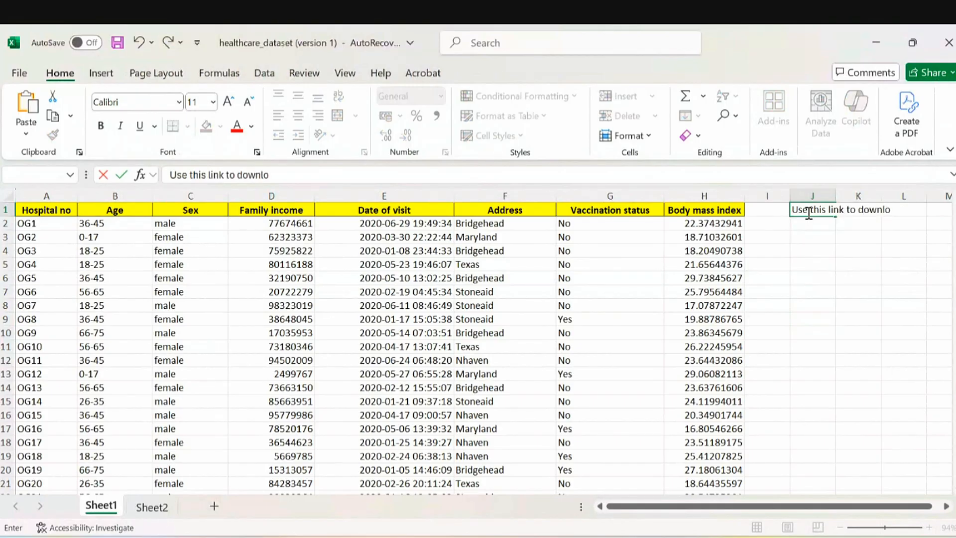
type("ad your dataset")
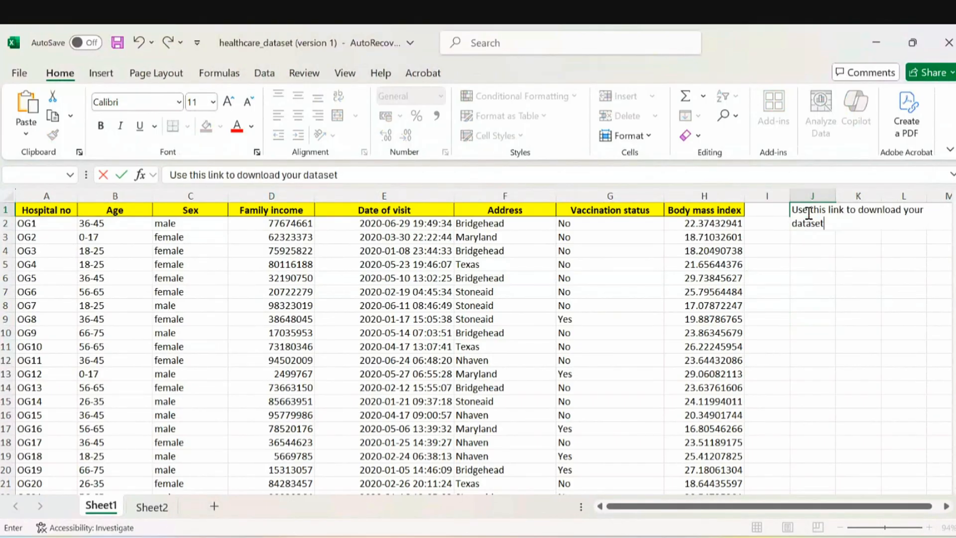
left_click(827, 239)
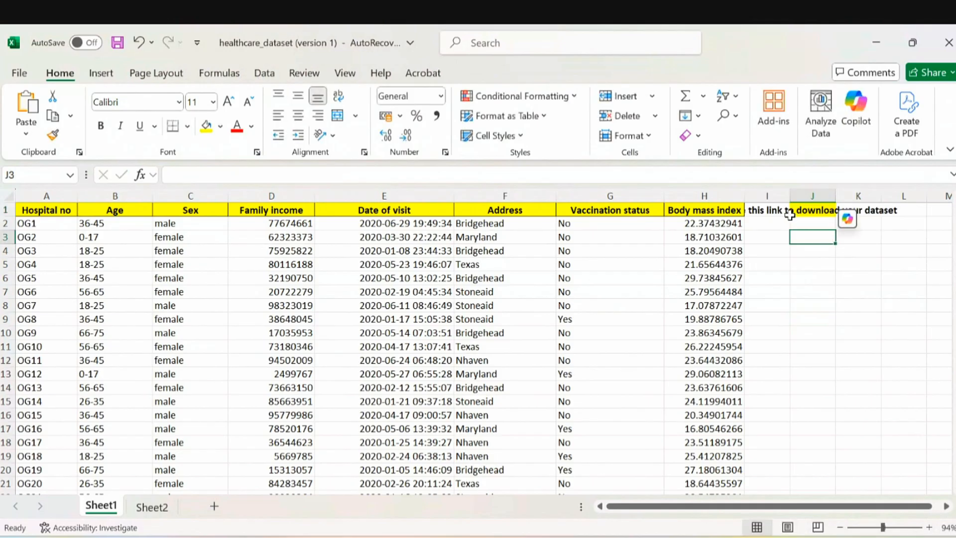
Widen column I enough to hold the link caption and centre-align cell I1 horizontally
left_click_drag(790, 195, 798, 196)
left_click_drag(945, 239, 951, 240)
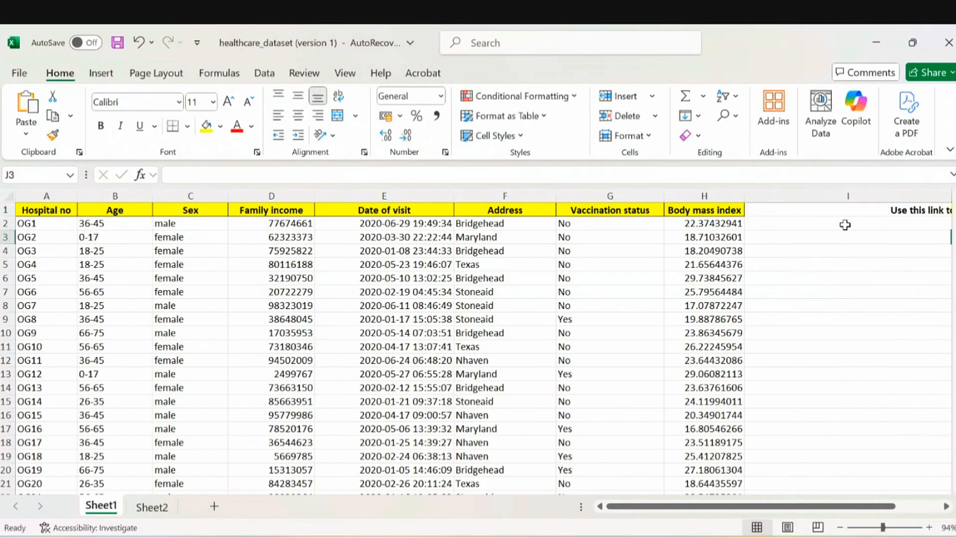
left_click(815, 225)
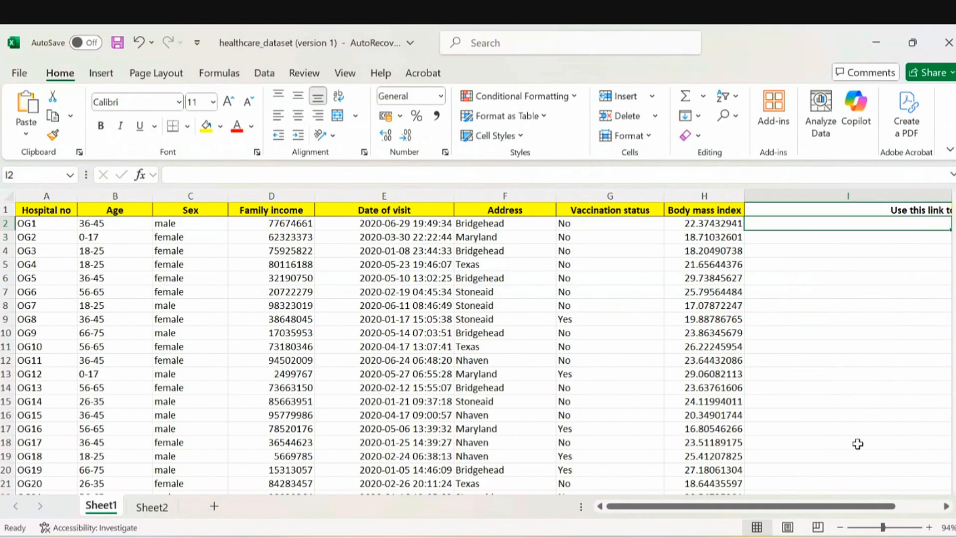
left_click_drag(848, 507, 828, 211)
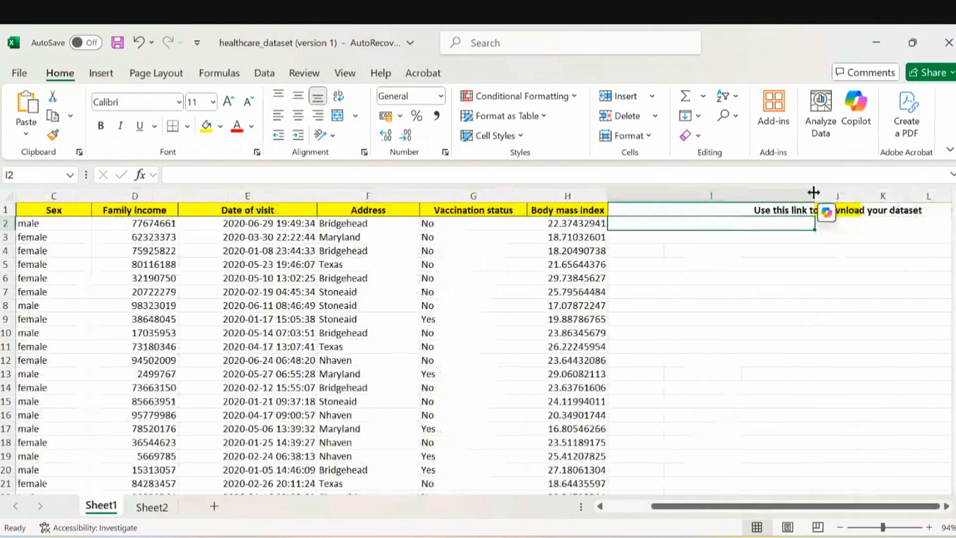
left_click(779, 210)
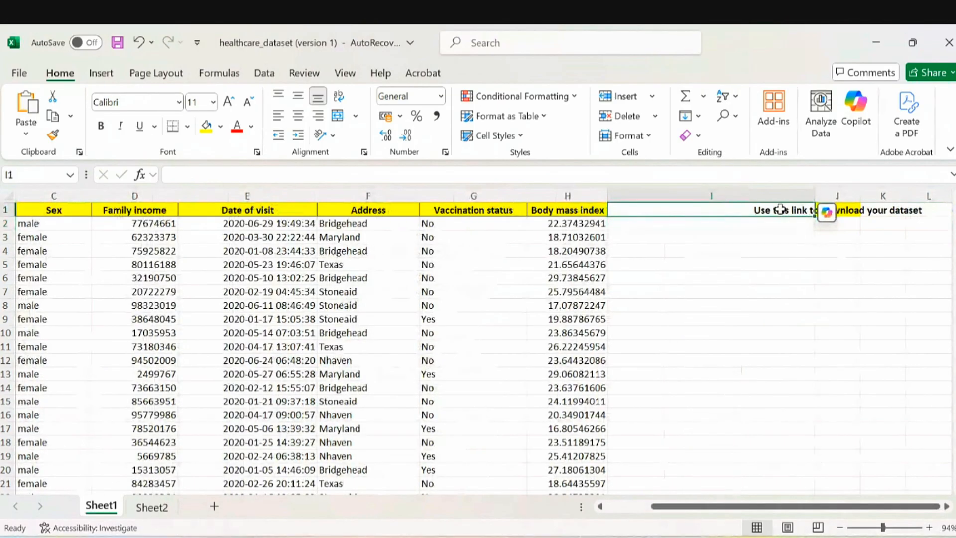
left_click(298, 116)
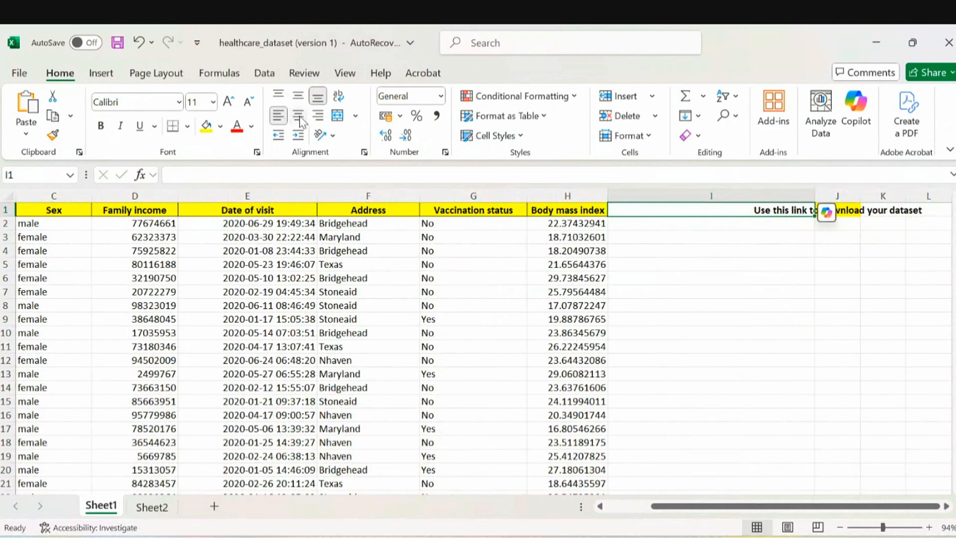
Move the text "Use this link to download your dataset" from cell J1 to cell I1
double_click(842, 211)
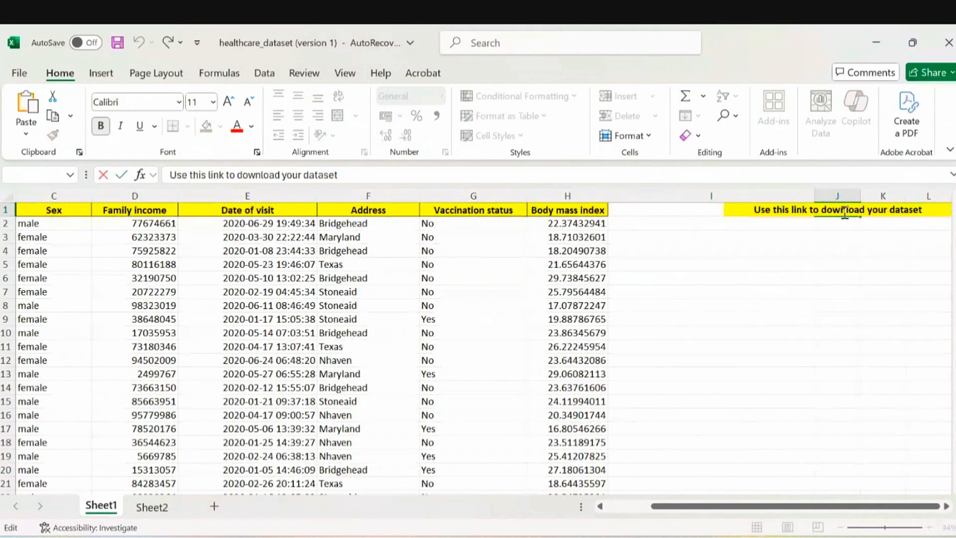
left_click_drag(751, 210, 932, 215)
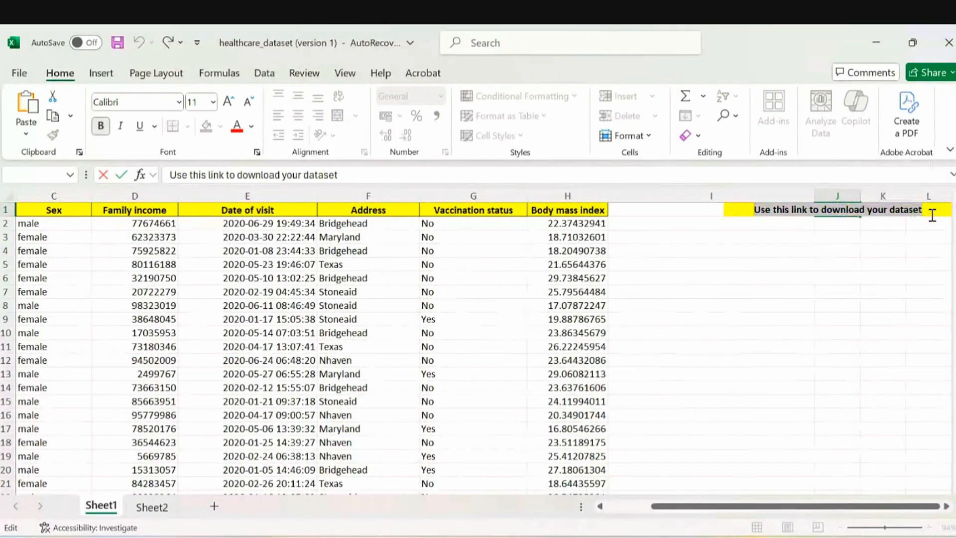
key("ctrl+x")
left_click(656, 208)
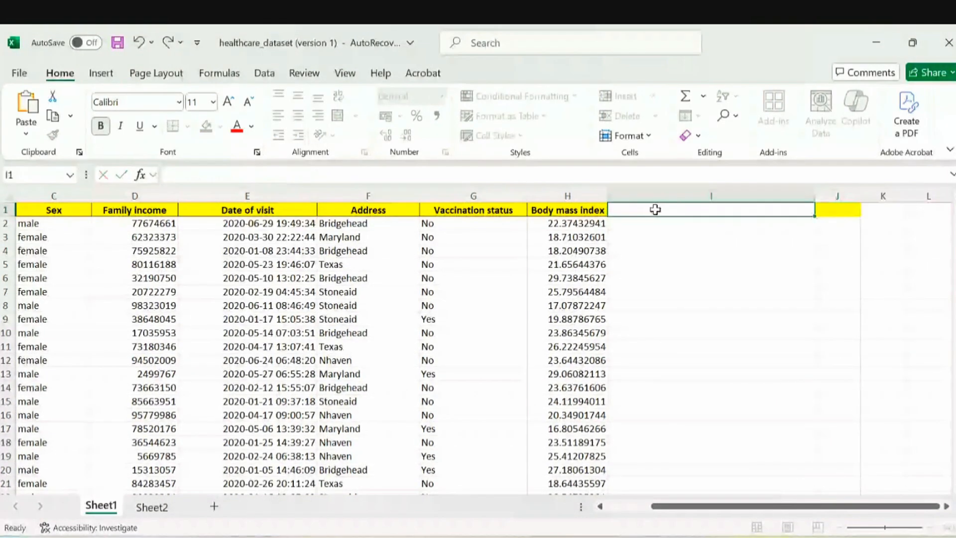
key("ctrl+v")
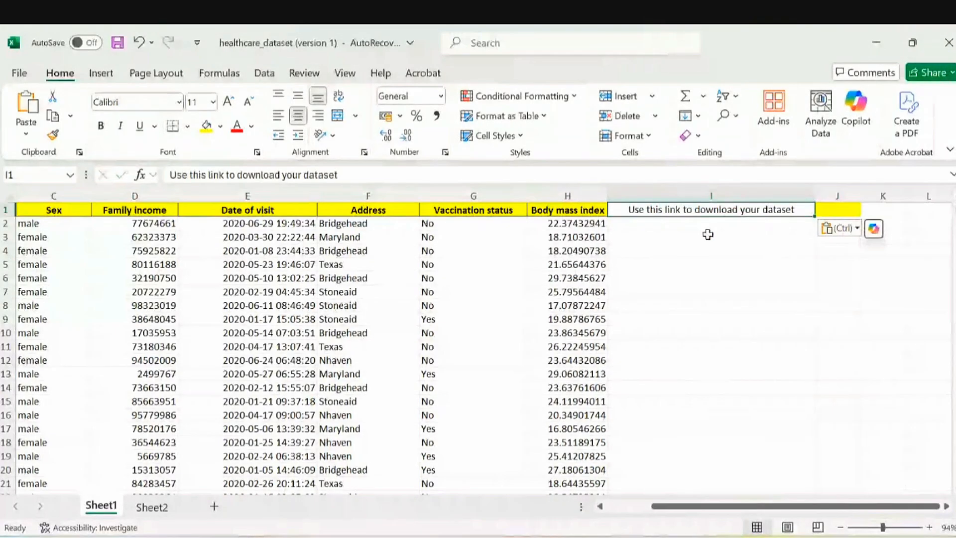
Insert a hyperlink in cell I2 with the copied GitHub address of healthcare_dataset.xlsx and follow the link
left_click(707, 224)
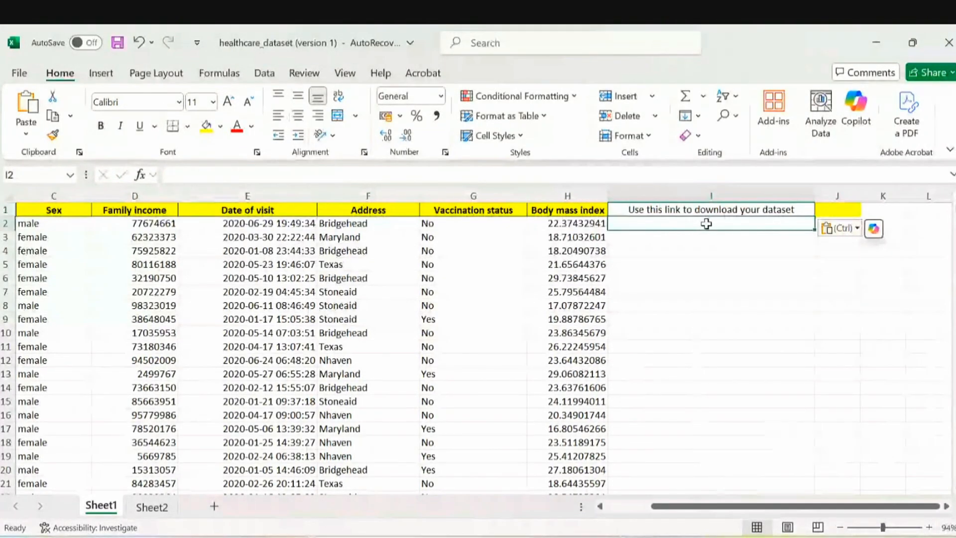
double_click(704, 223)
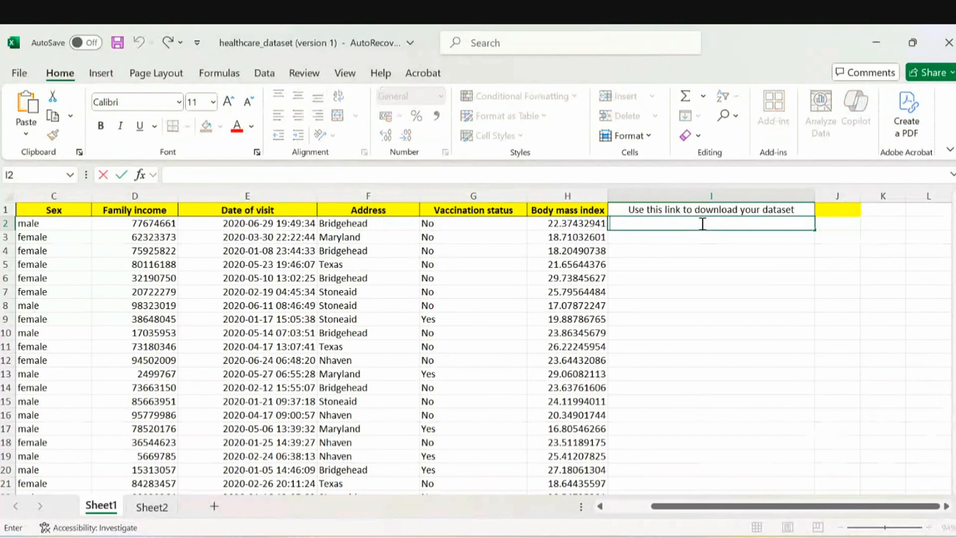
key("Escape")
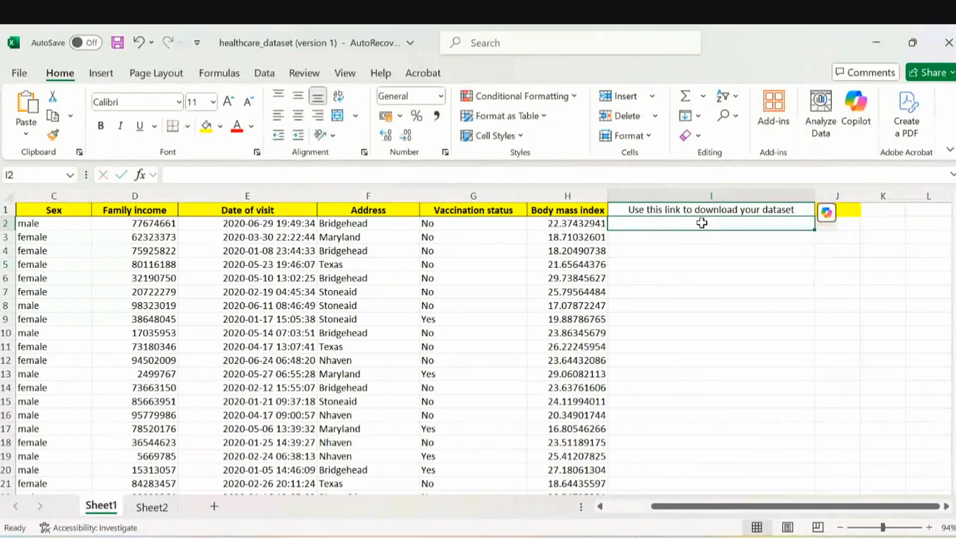
key("ctrl+k")
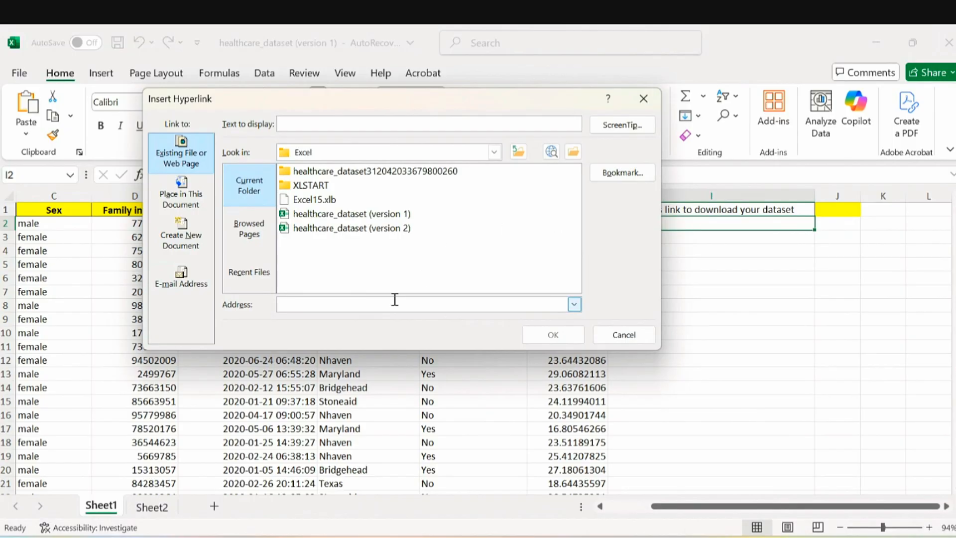
key("ctrl+v")
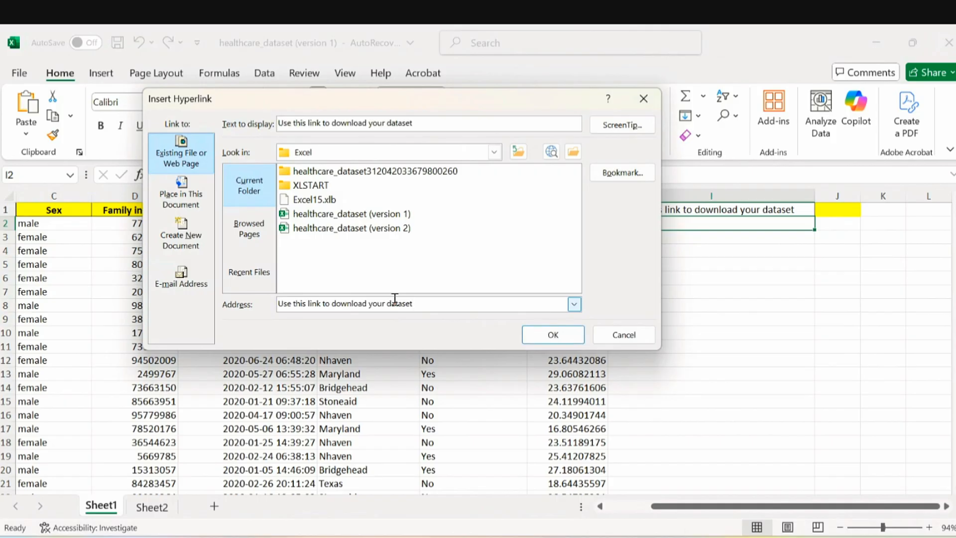
left_click_drag(416, 305, 276, 325)
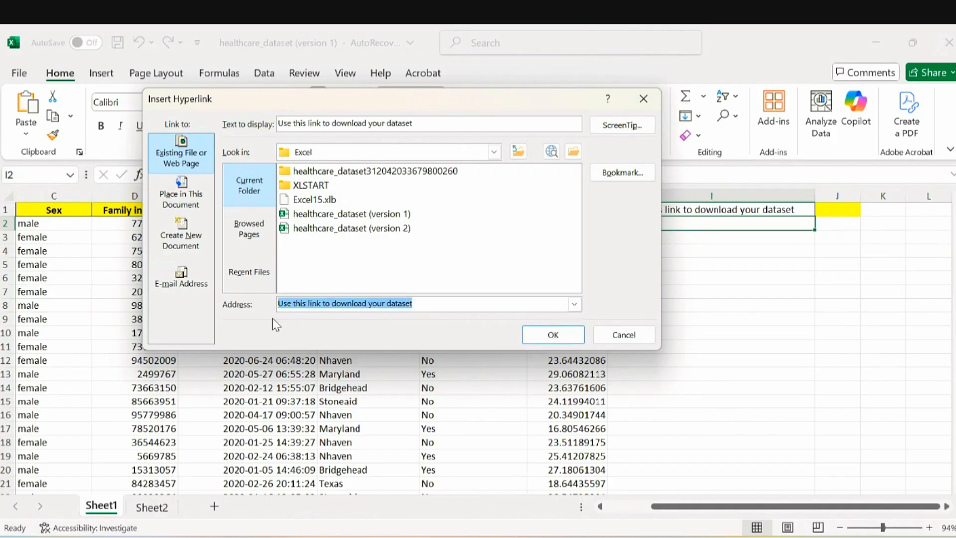
key("BackSpace")
key("ctrl+v")
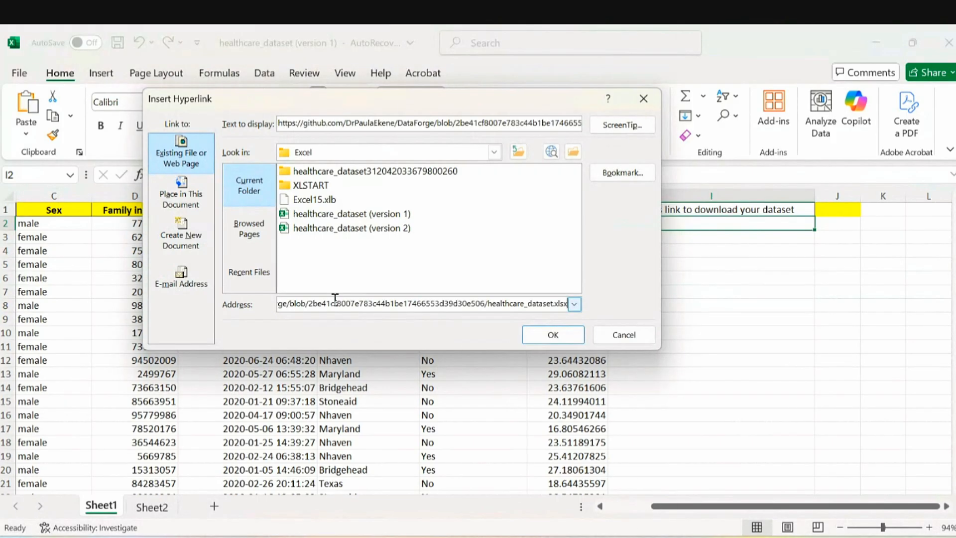
left_click(551, 334)
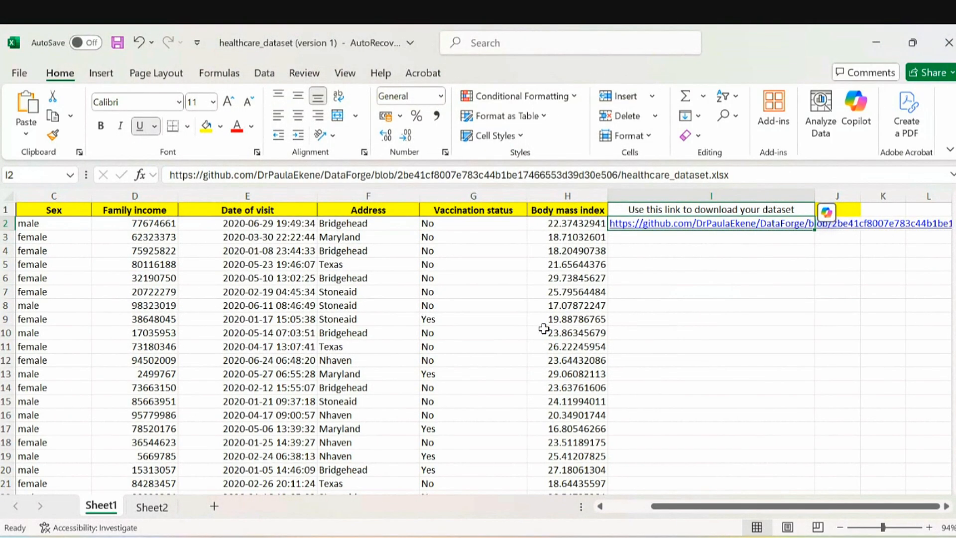
left_click(696, 363)
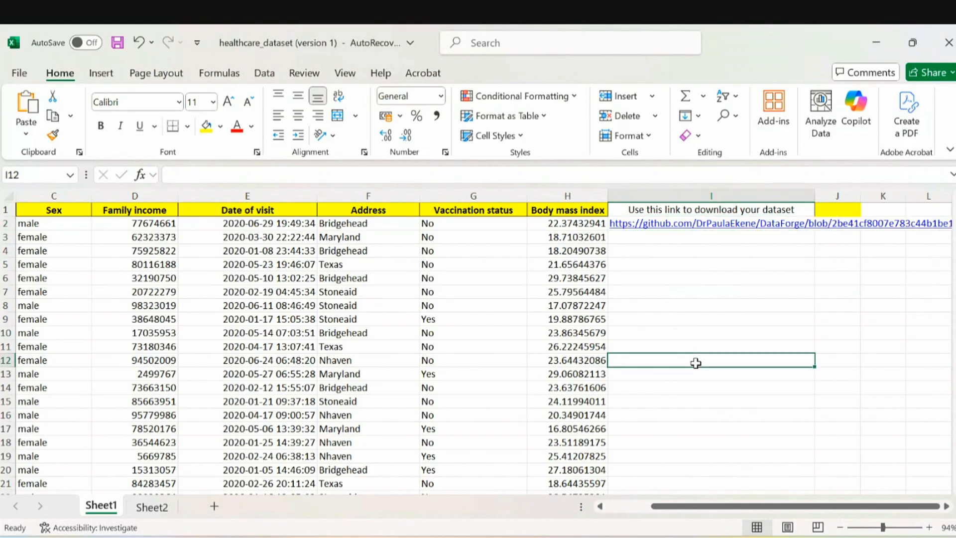
left_click(679, 229)
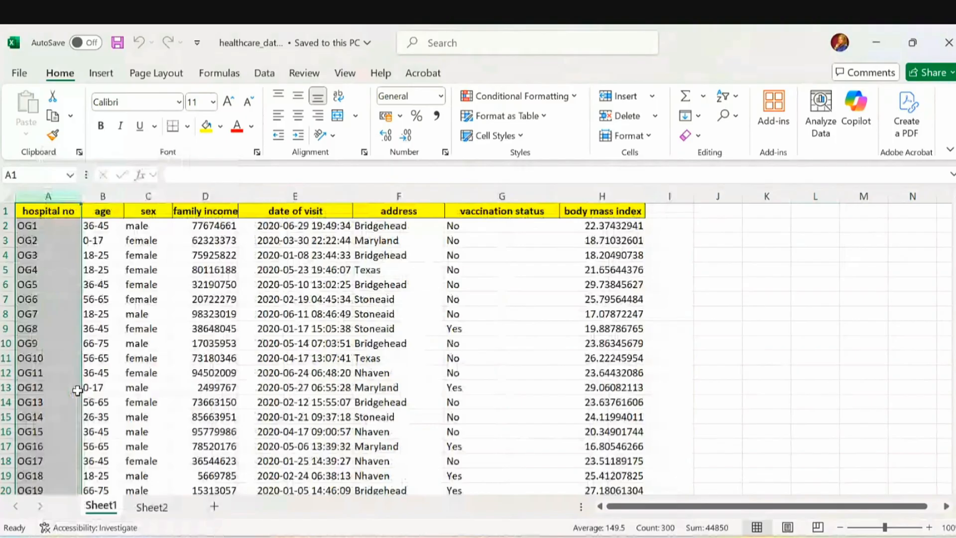
In the healthcare_dataset workbook, widen the family income column slightly so its header fits
left_click(533, 356)
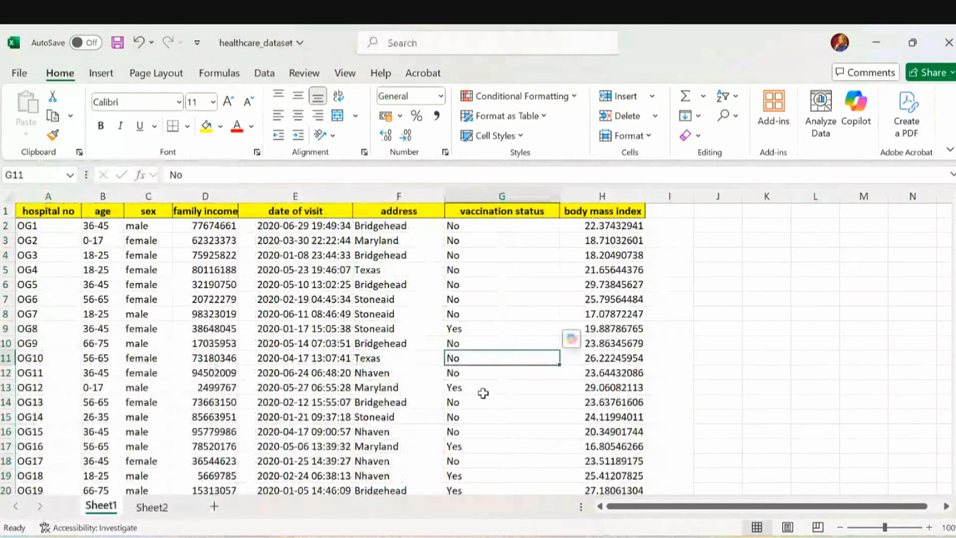
left_click(258, 211)
left_click(447, 206)
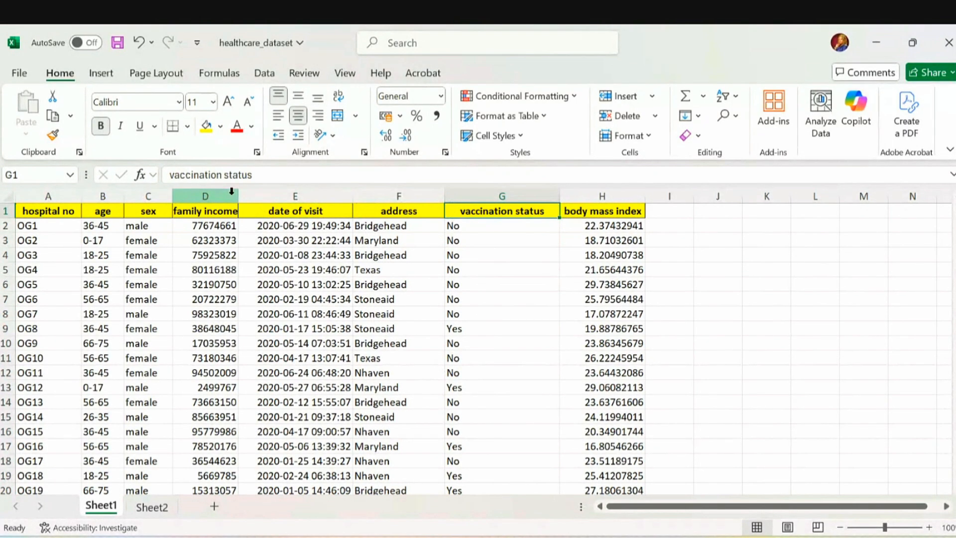
left_click_drag(239, 195, 243, 196)
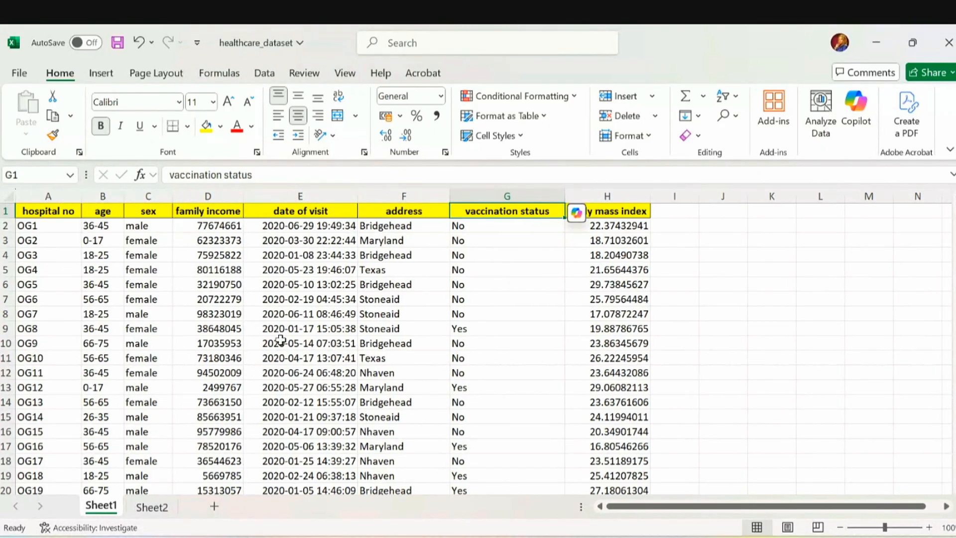
Select the full dataset range A1:H301 on Sheet1 and convert it into a table with headers
left_click_drag(28, 195, 584, 353)
left_click(717, 357)
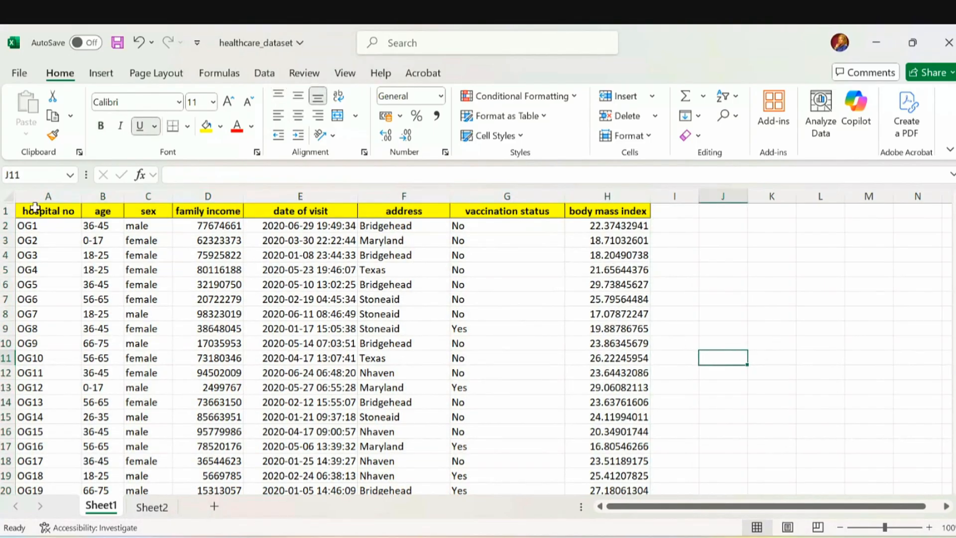
left_click_drag(29, 209, 607, 461)
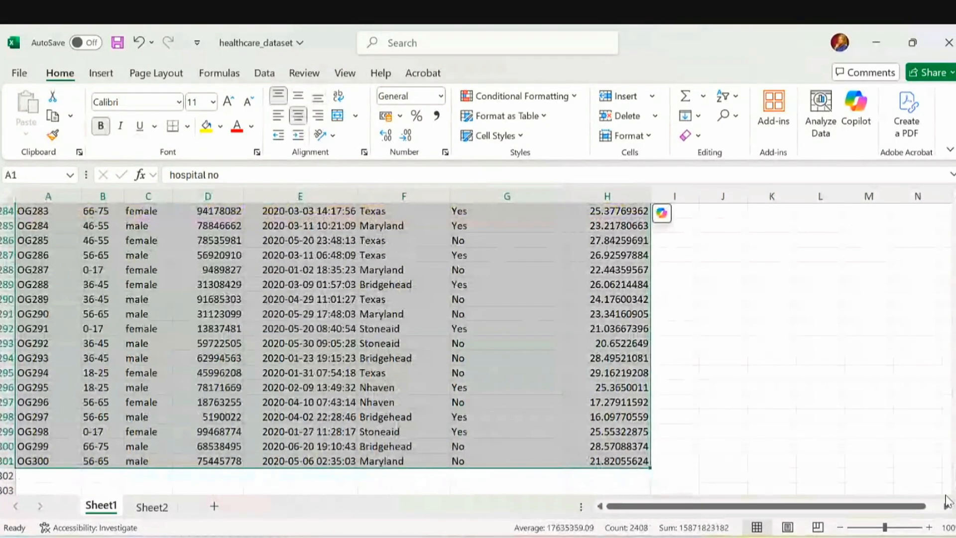
left_click_drag(954, 482, 955, 209)
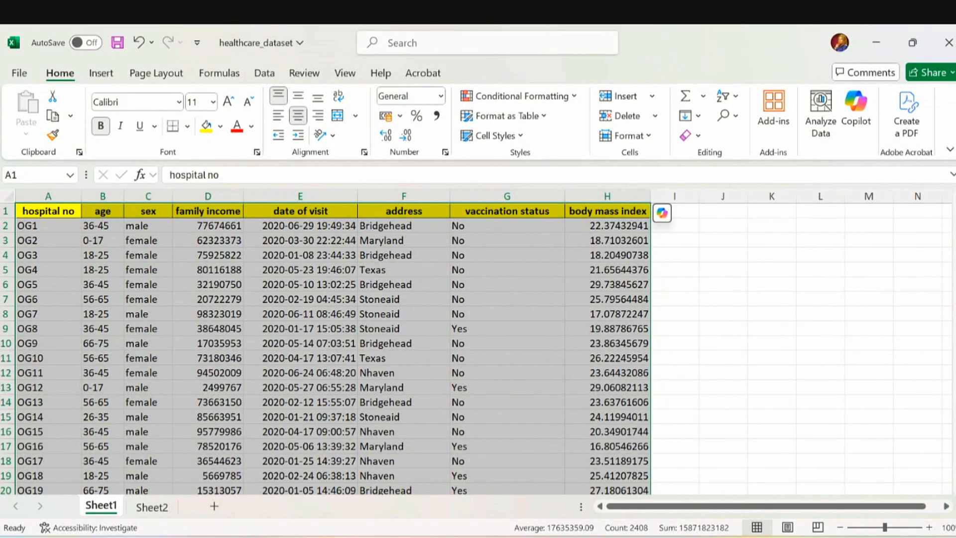
key("ctrl+t")
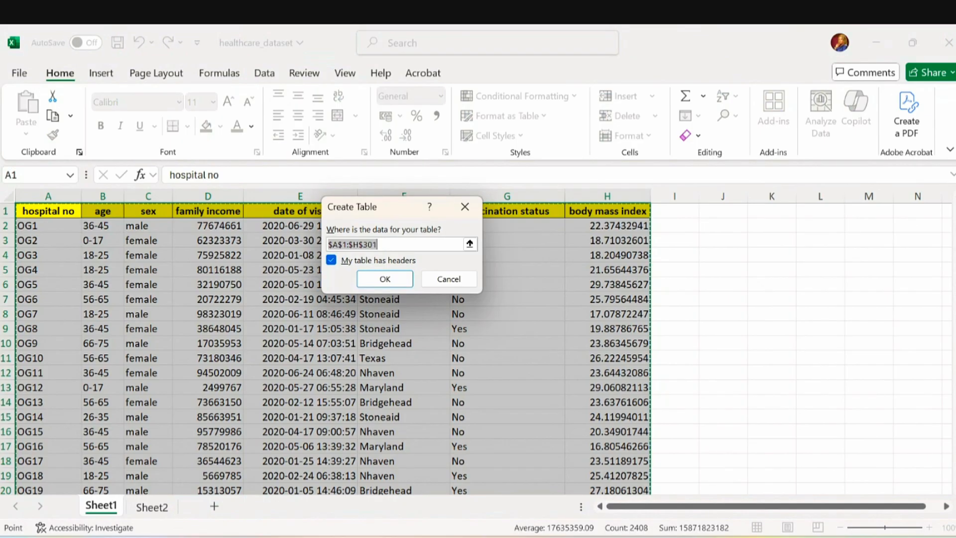
left_click(390, 279)
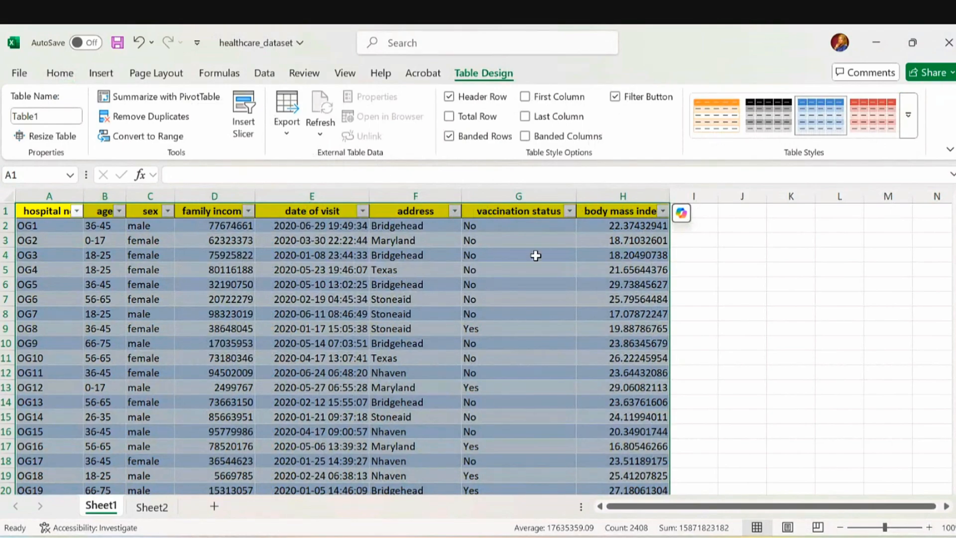
left_click(726, 268)
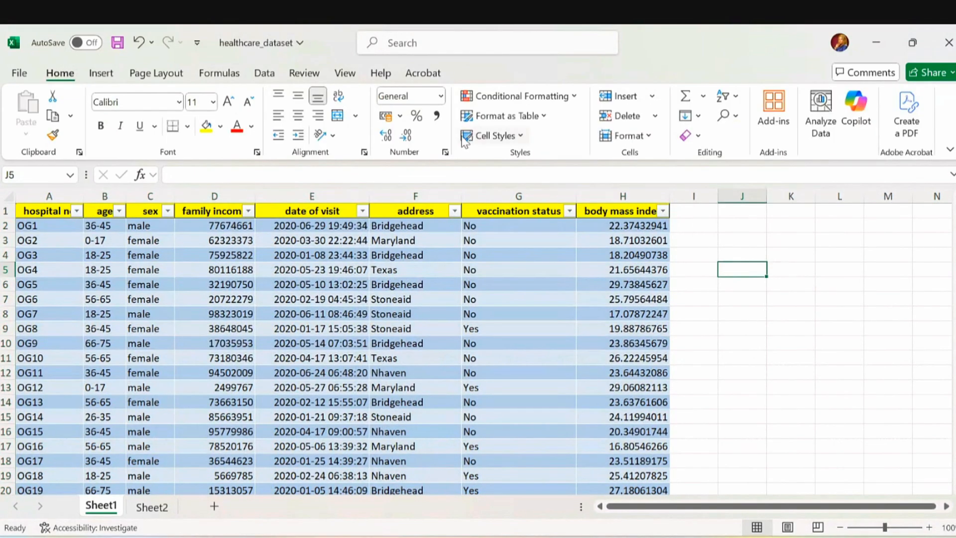
Undo the table conversion and create the table again from A1:H301 with its headers
left_click(623, 284)
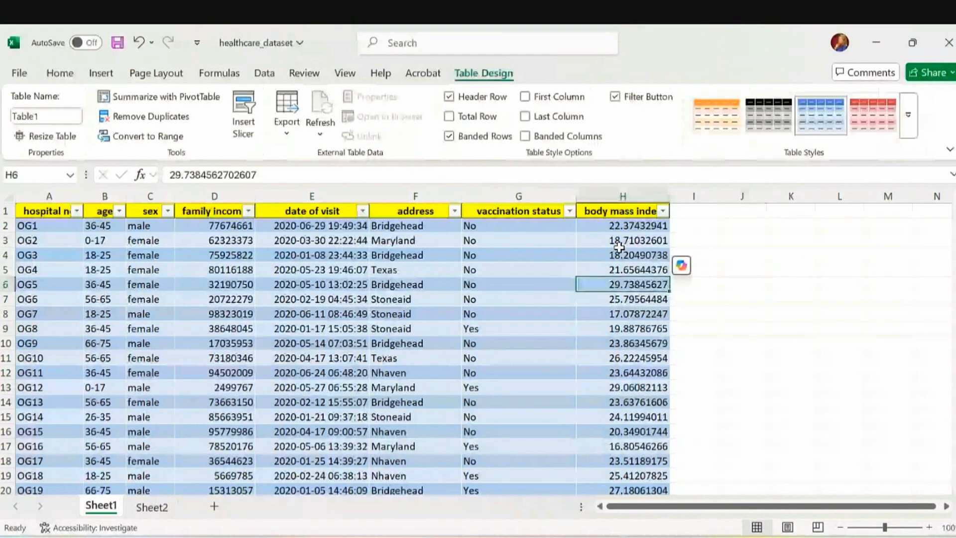
key("ctrl+z")
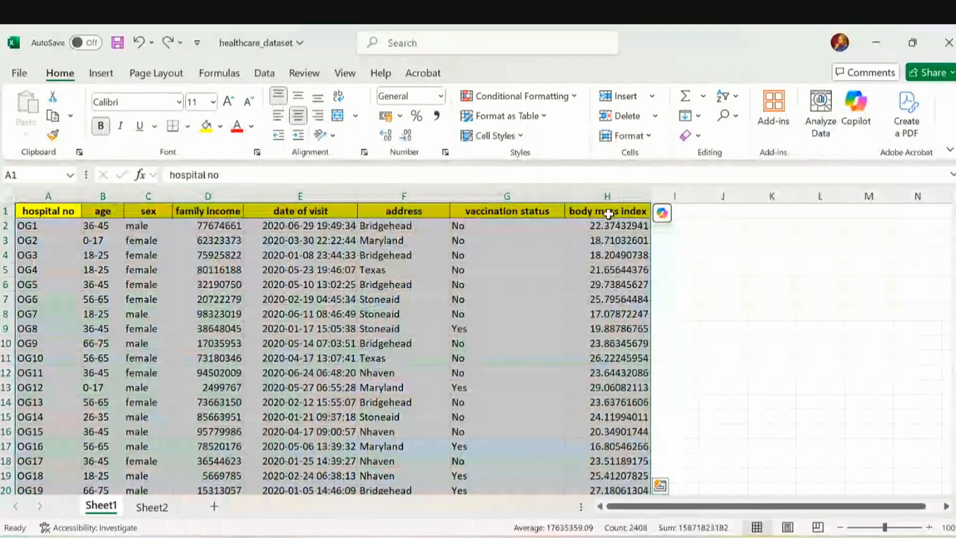
key("ctrl+t")
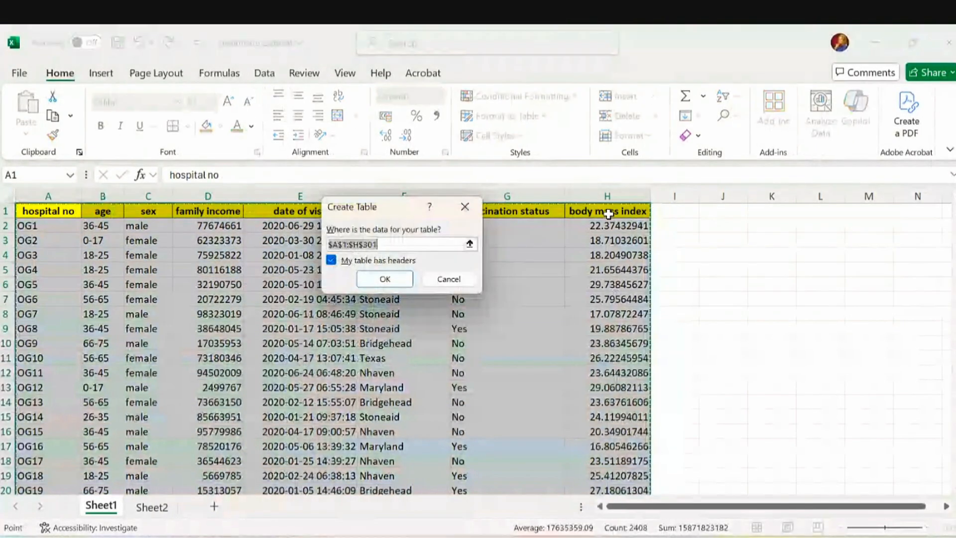
left_click(384, 277)
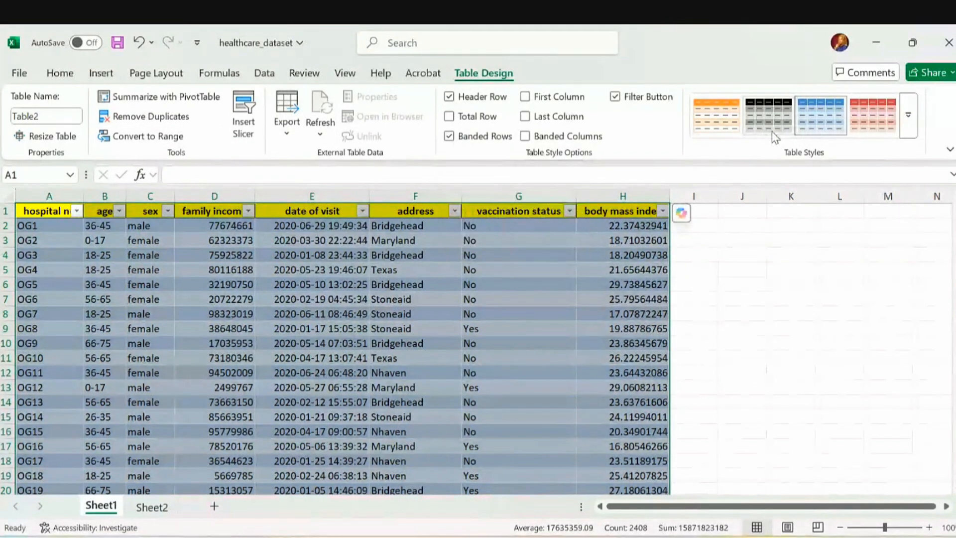
Try the light black-header, light red-header and medium black banded styles on the table
left_click(911, 118)
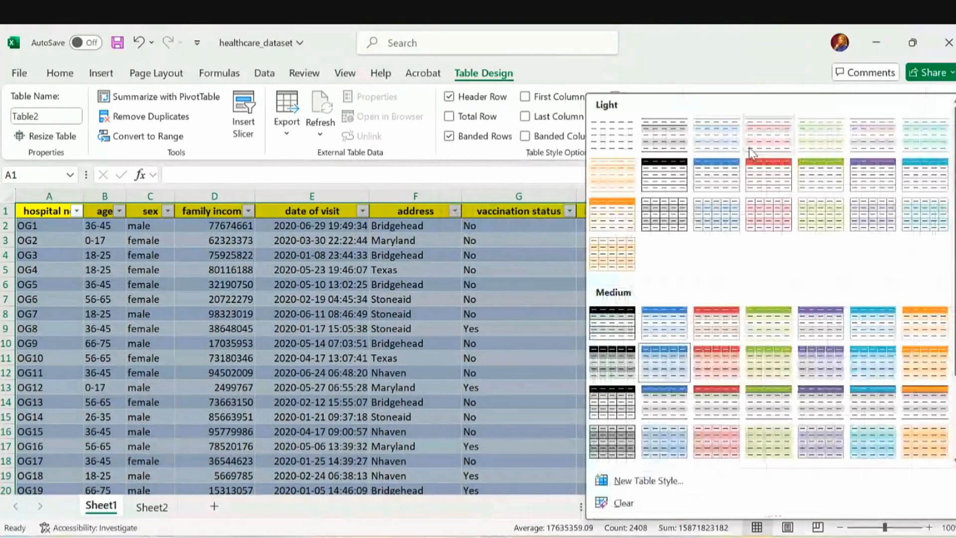
left_click(668, 181)
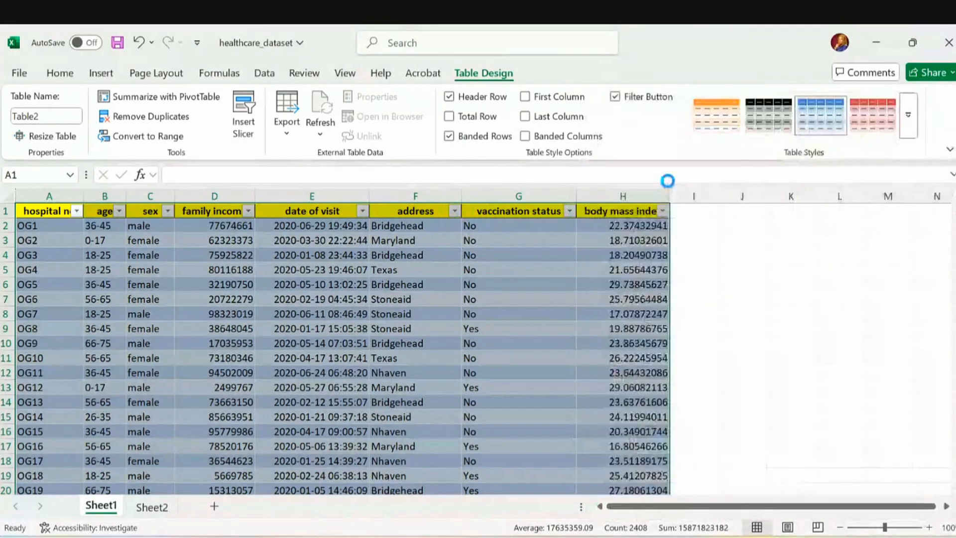
left_click(908, 115)
left_click(771, 170)
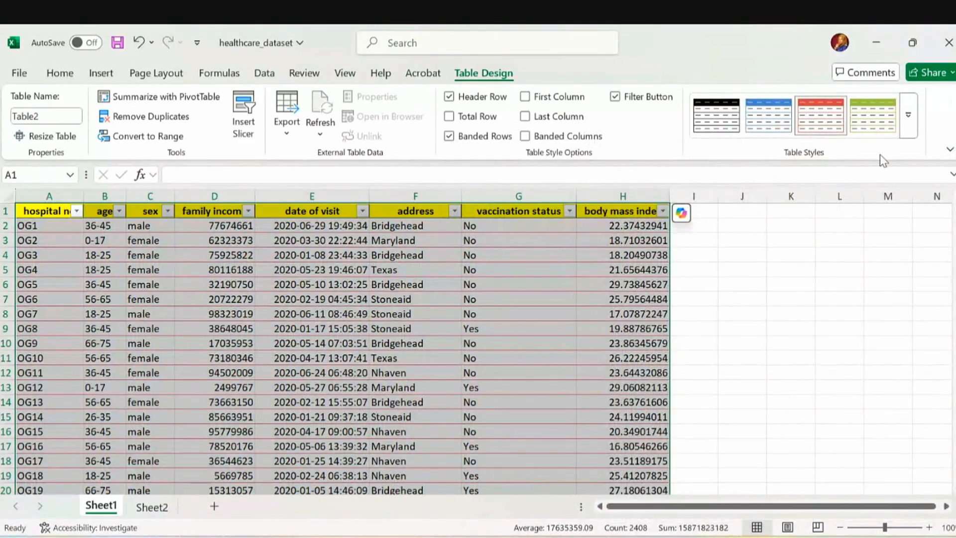
left_click(905, 122)
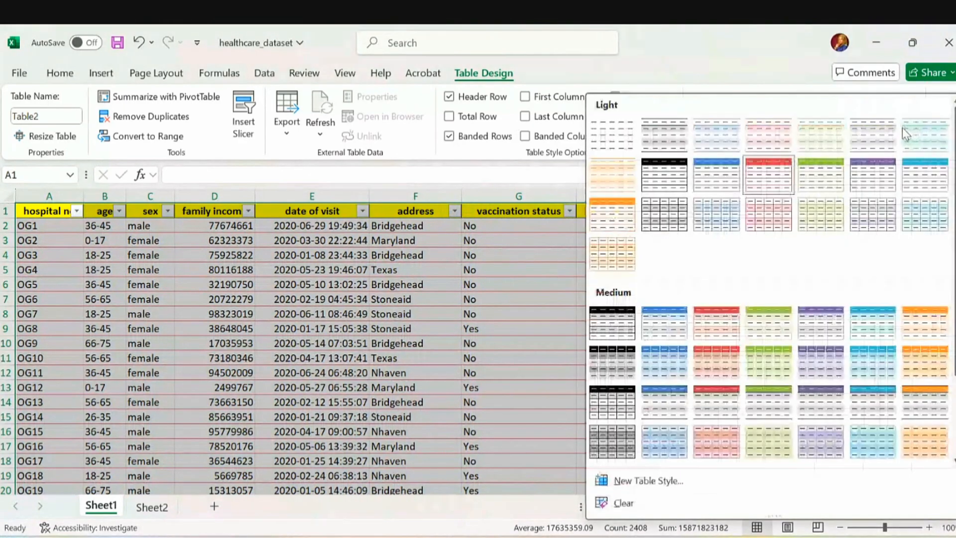
left_click(631, 321)
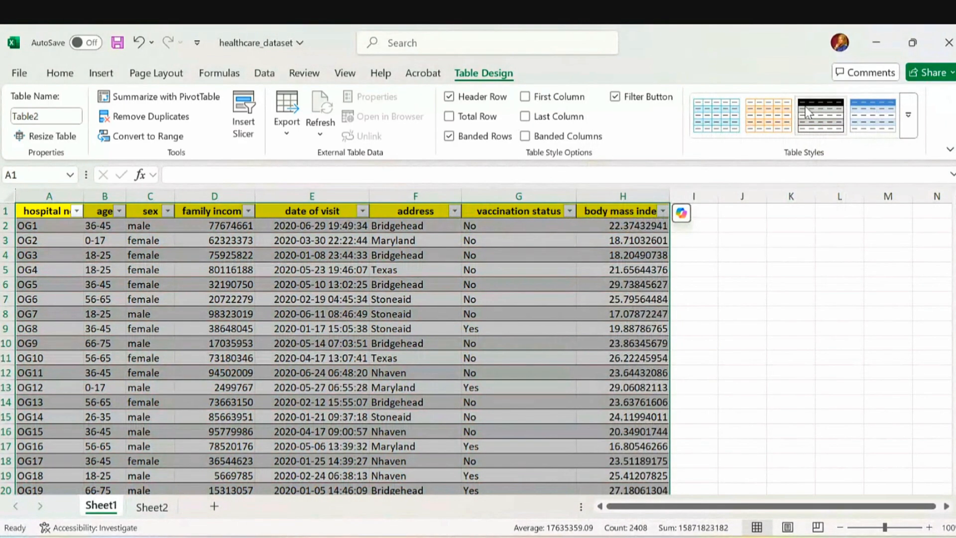
Apply the light table style with the orange header and switch the Last Column emphasis on and off again
left_click(909, 117)
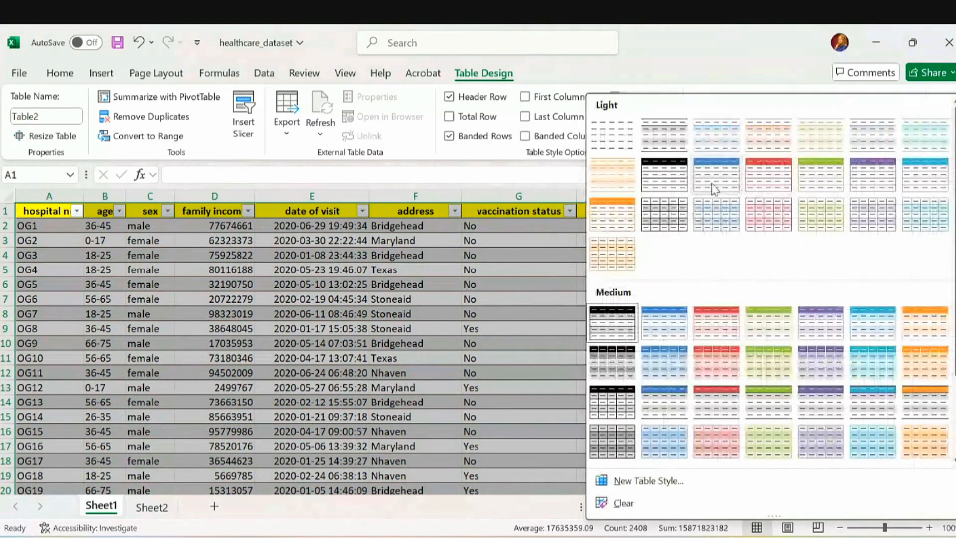
left_click(612, 222)
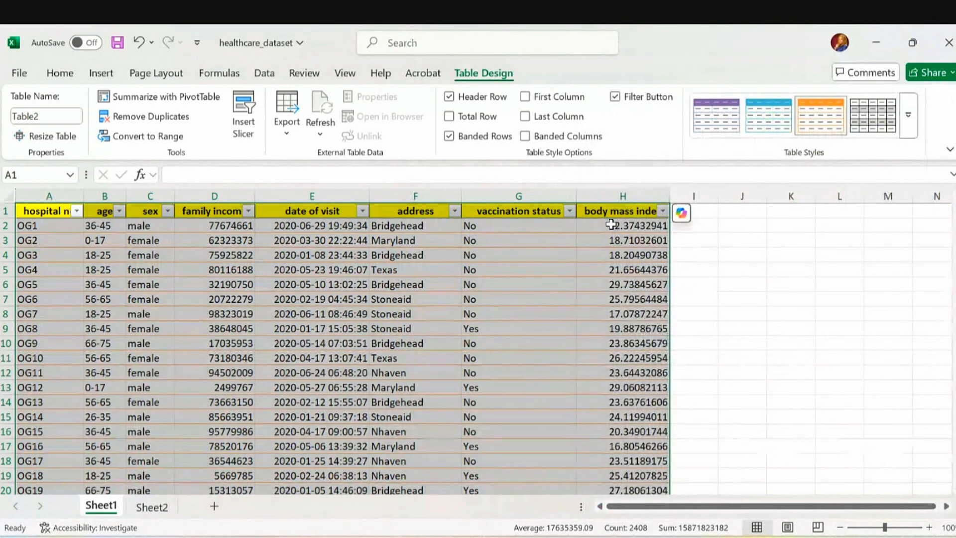
left_click(525, 117)
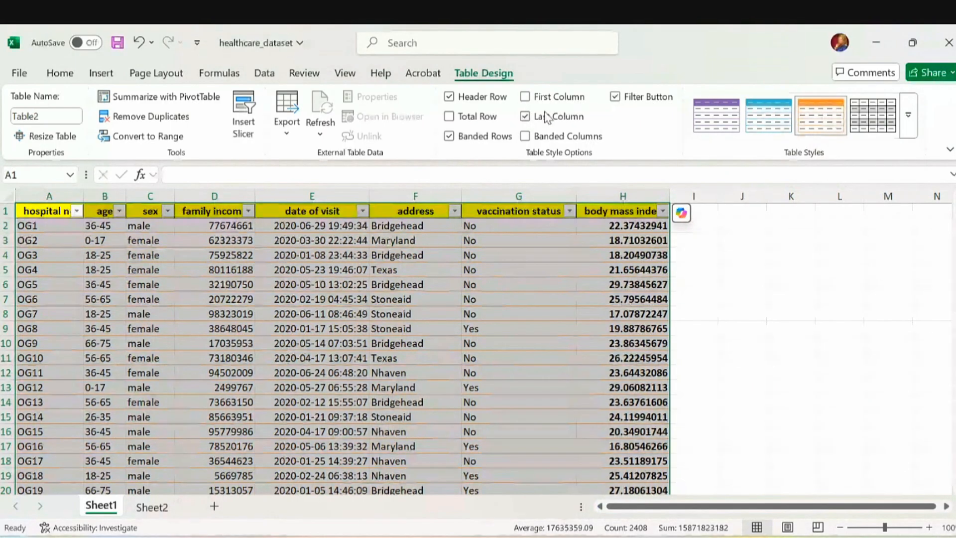
left_click(526, 117)
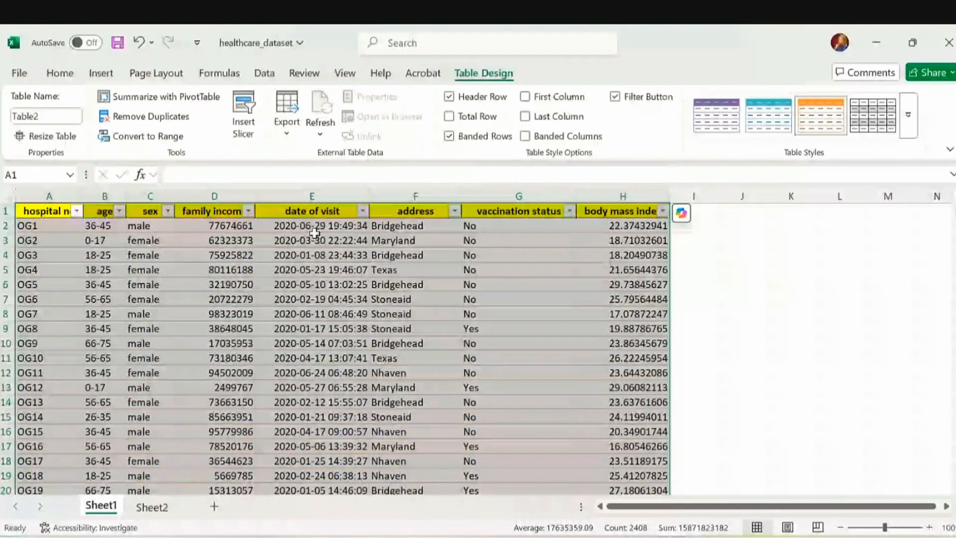
Filter the table's sex column to show only the male records
left_click(168, 211)
left_click(214, 371)
left_click(213, 400)
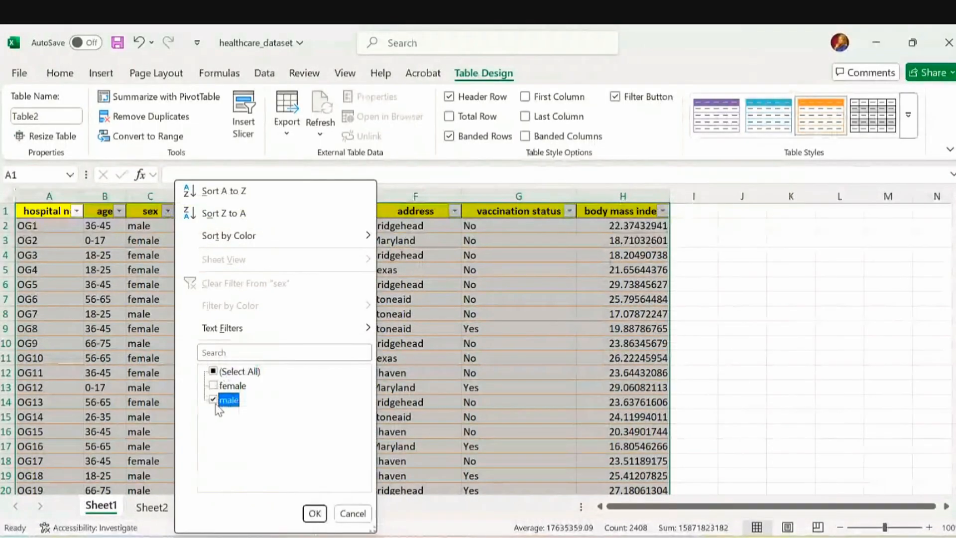
left_click(314, 514)
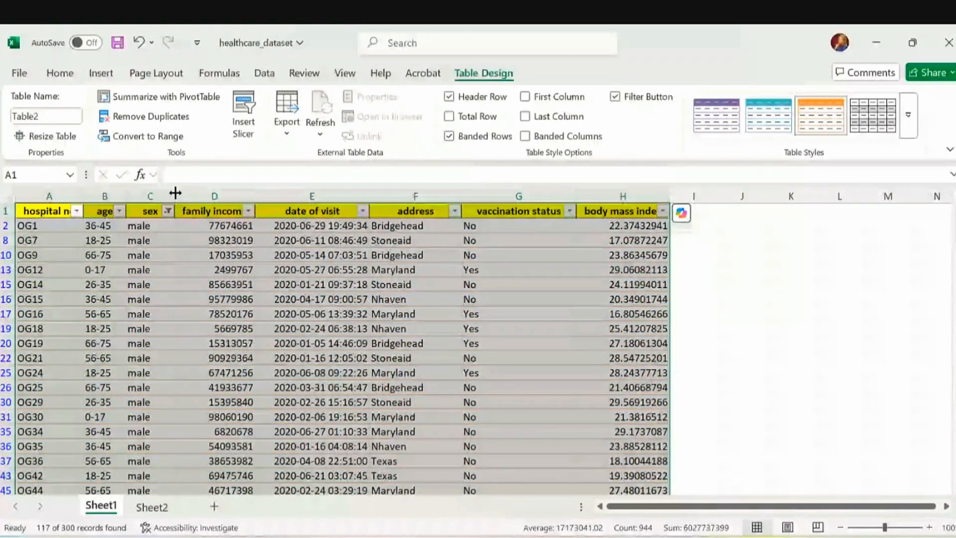
left_click(168, 210)
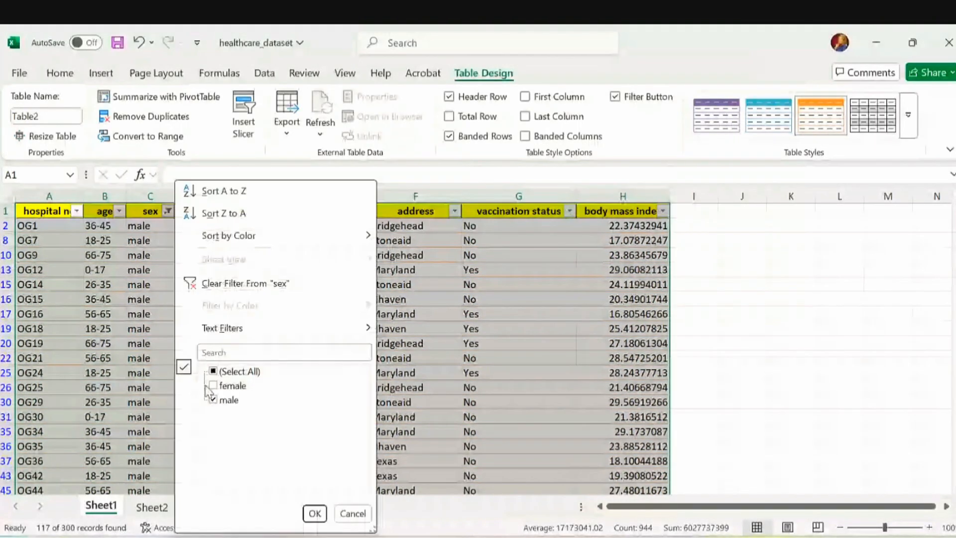
left_click(435, 430)
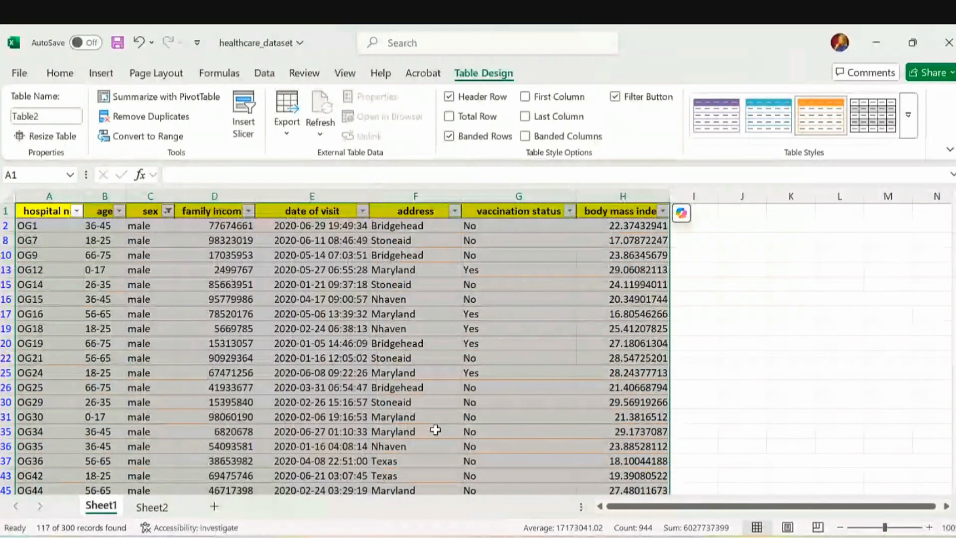
Apply a number filter to the family income column for values greater than 7000000
left_click(249, 212)
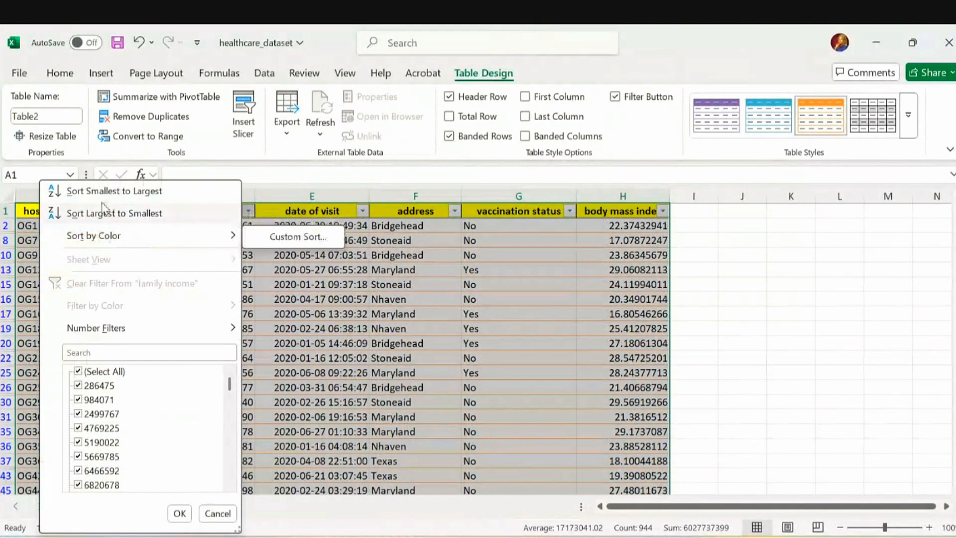
mouse_move(108, 332)
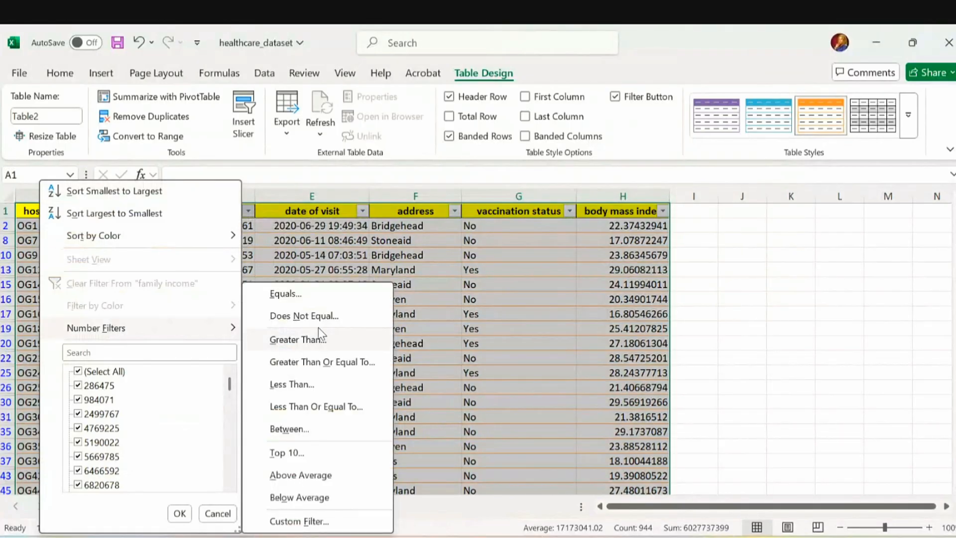
left_click(298, 340)
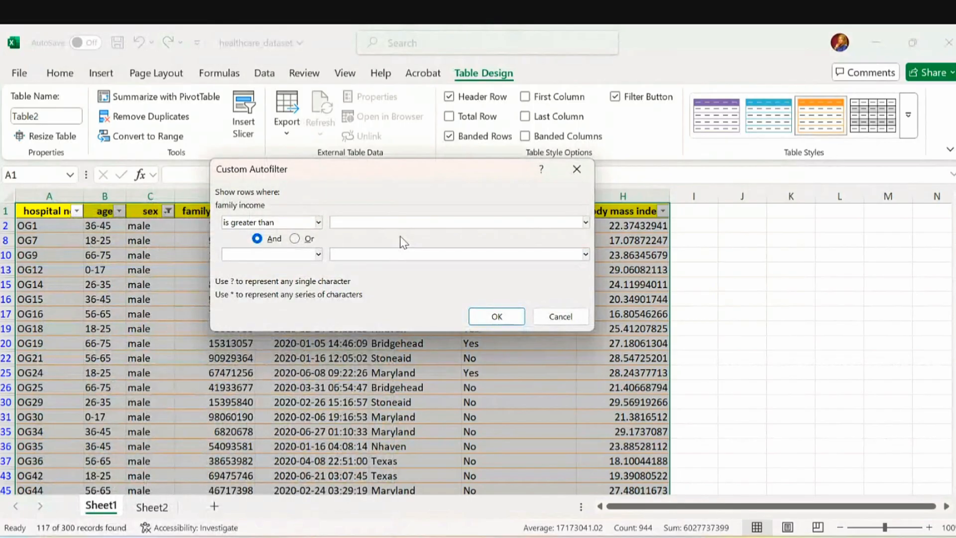
type("7000000")
left_click(496, 315)
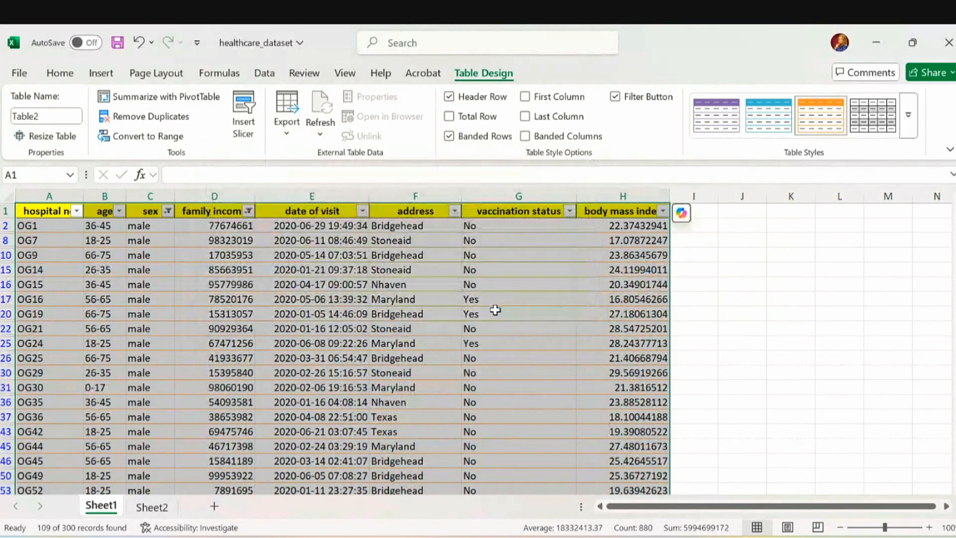
Undo the column filters, table style changes and table conversion to return Sheet1 to a plain data range
key("ctrl+z")
key("ctrl+z")
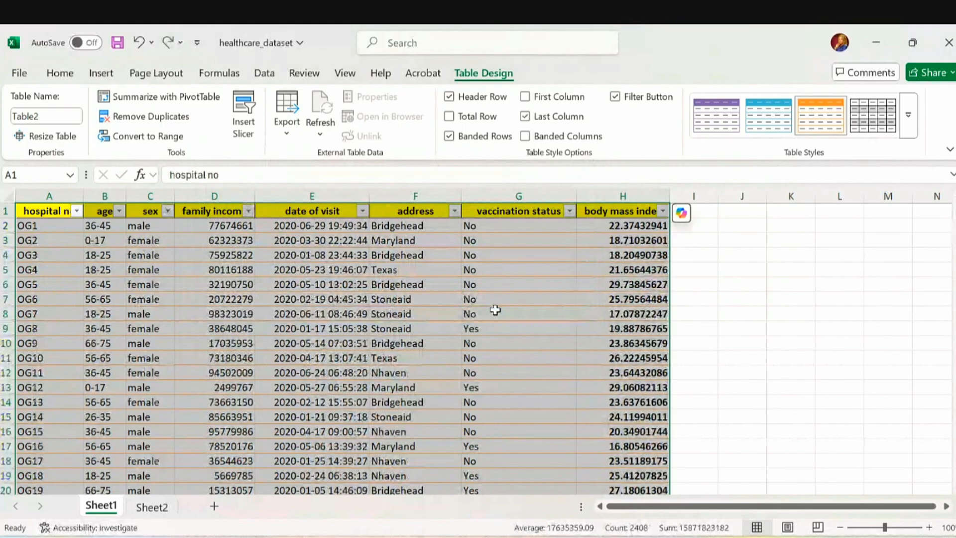
key("ctrl+z")
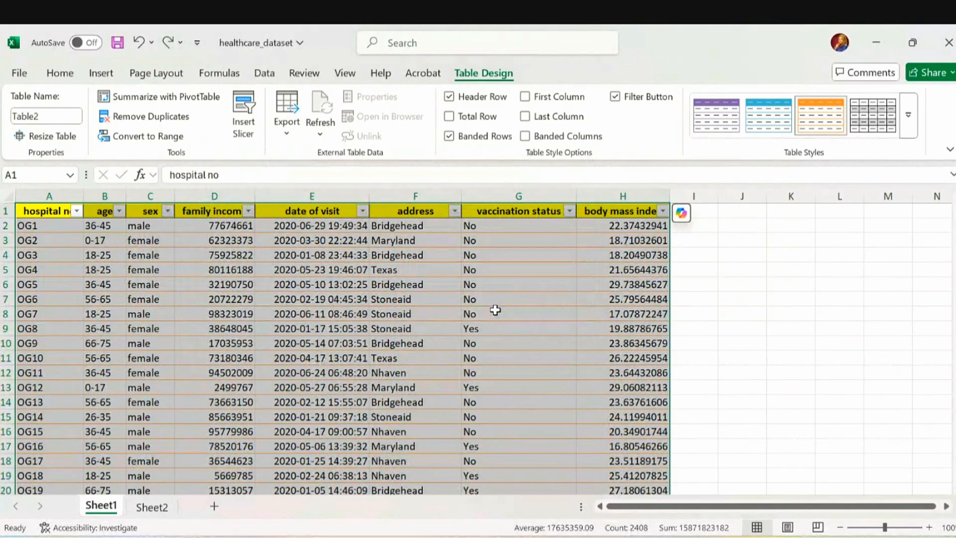
key("ctrl+z")
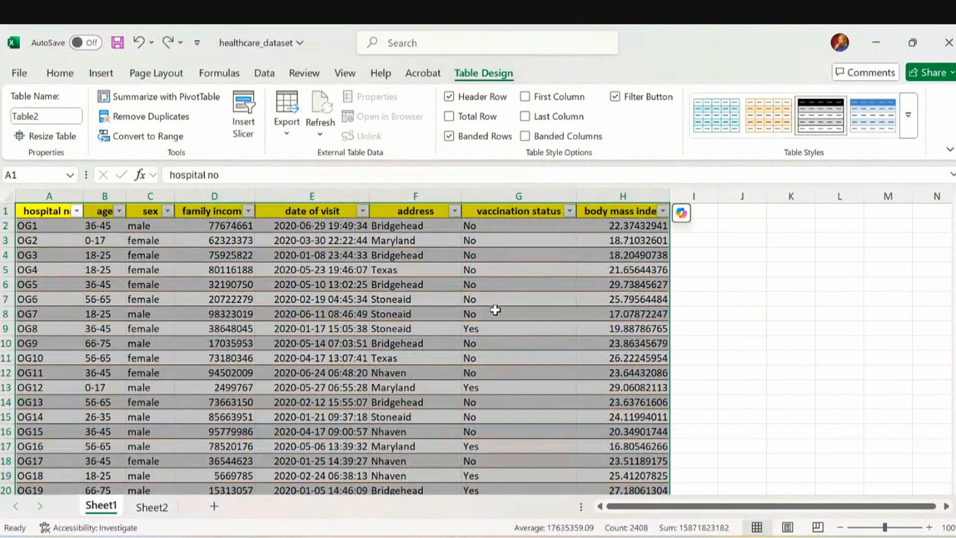
key("ctrl+z")
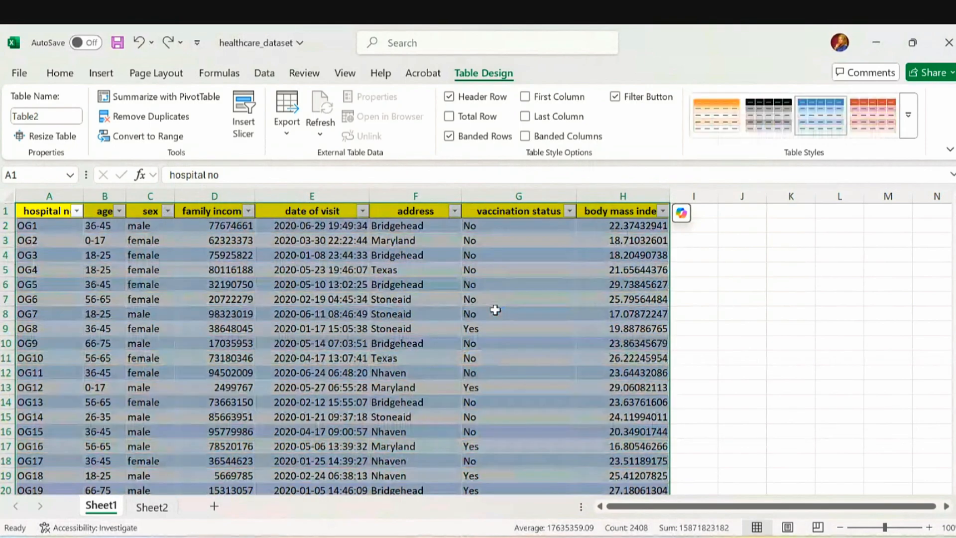
key("ctrl+z")
left_click(890, 227)
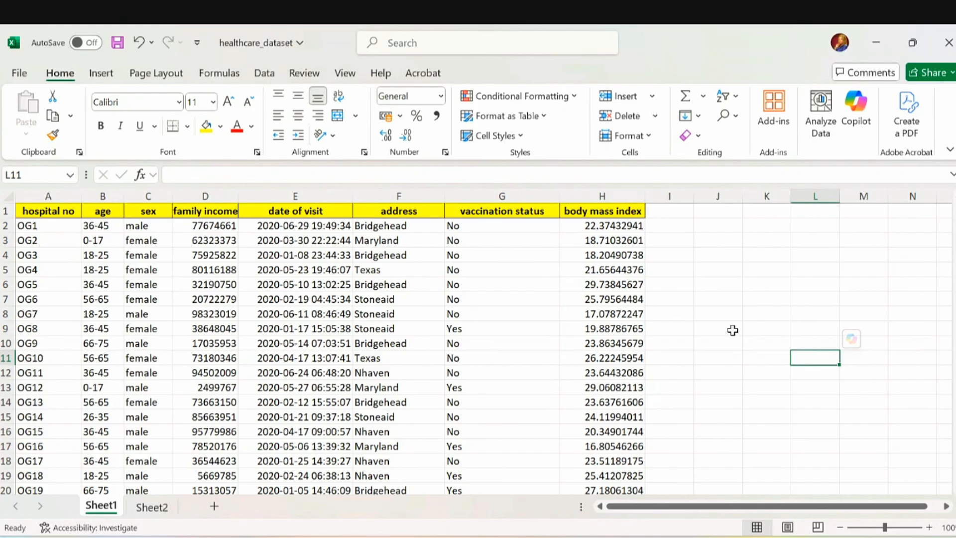
Create a new blank workbook and show the list of recent workbooks to open, cancelling the prompt to save changes
key("ctrl+n")
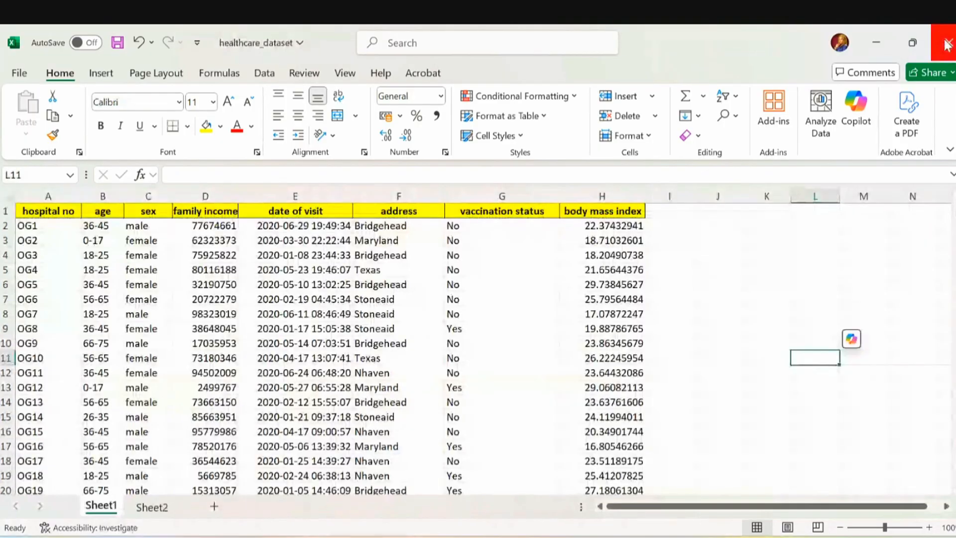
key("ctrl+o")
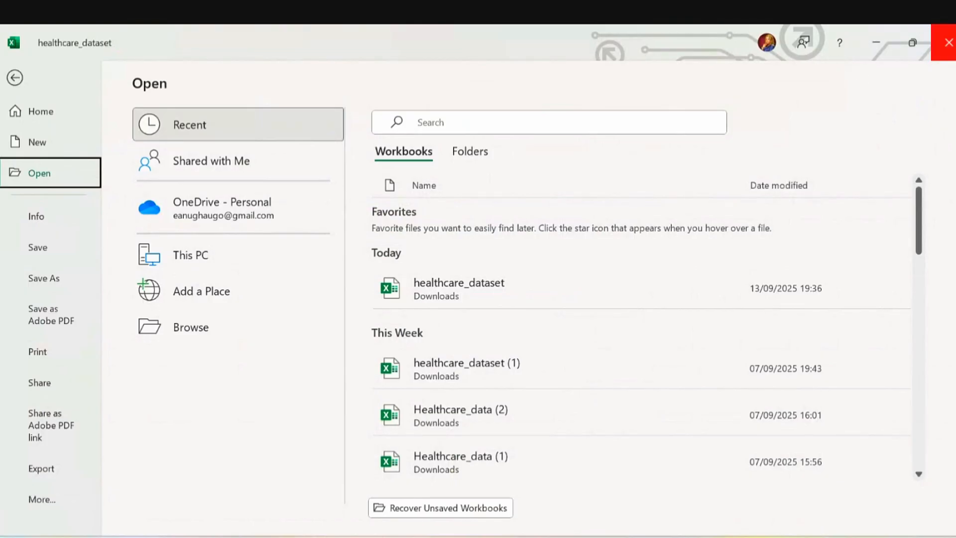
left_click(946, 45)
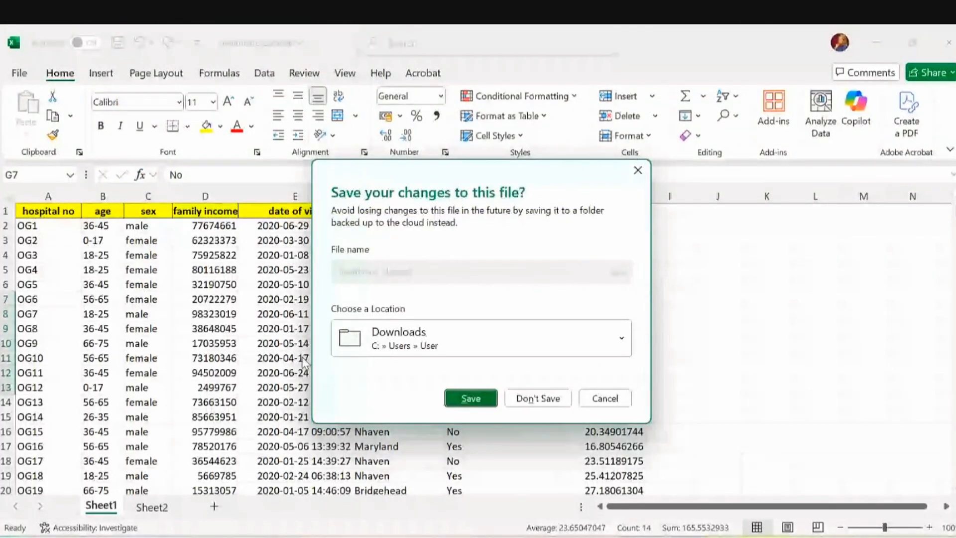
key("Escape")
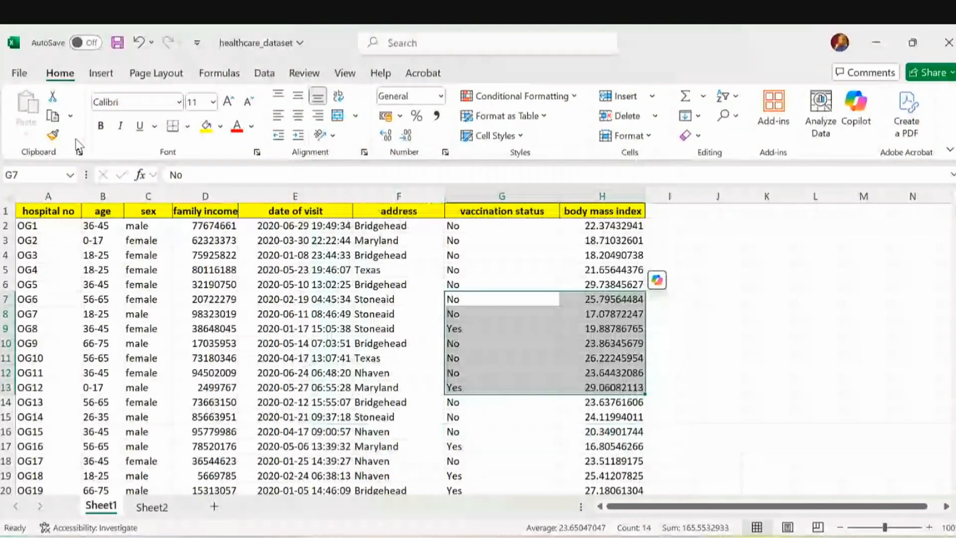
View the start page with its new and recent workbooks and the Open page, and return to Sheet1
left_click(20, 70)
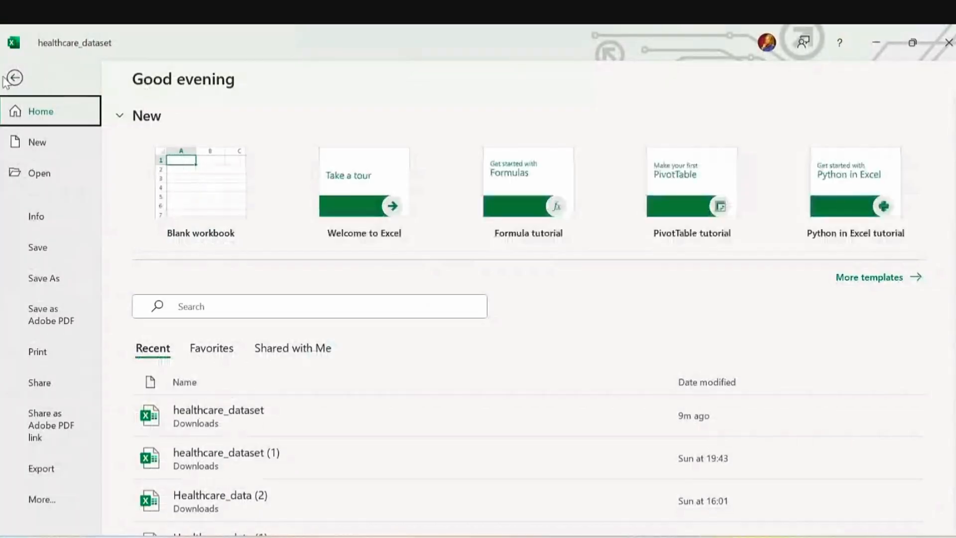
left_click(15, 77)
left_click(395, 331)
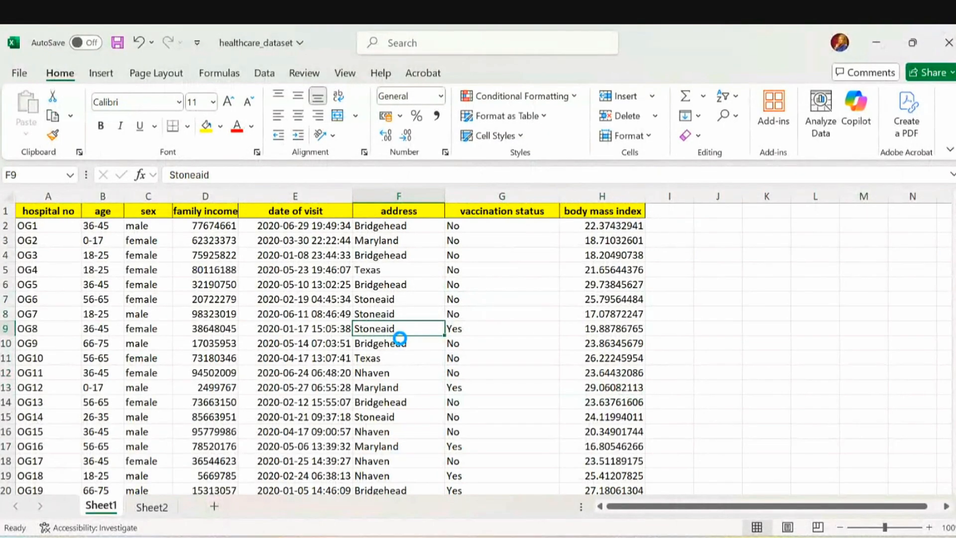
key("ctrl+o")
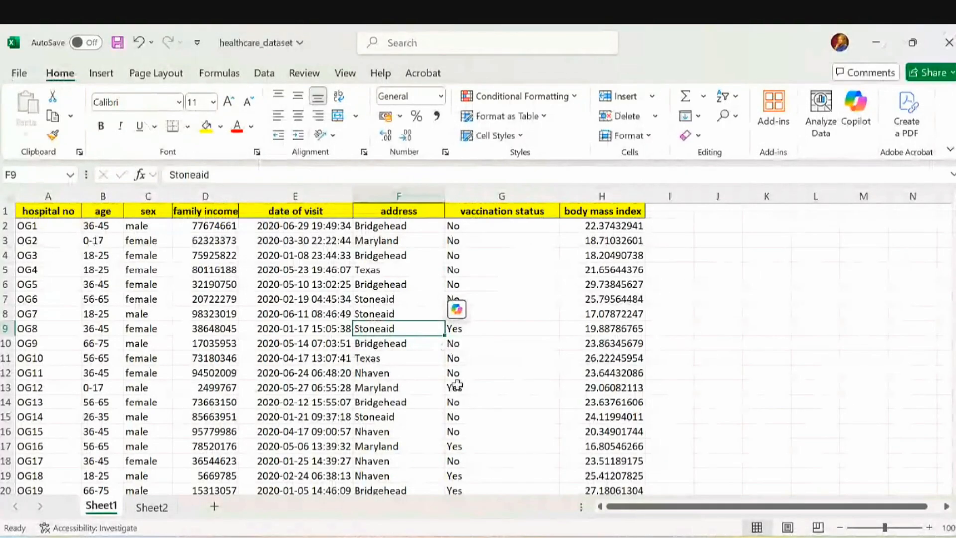
key("Down")
key("Down")
key("Down")
key("Down")
left_click(685, 324)
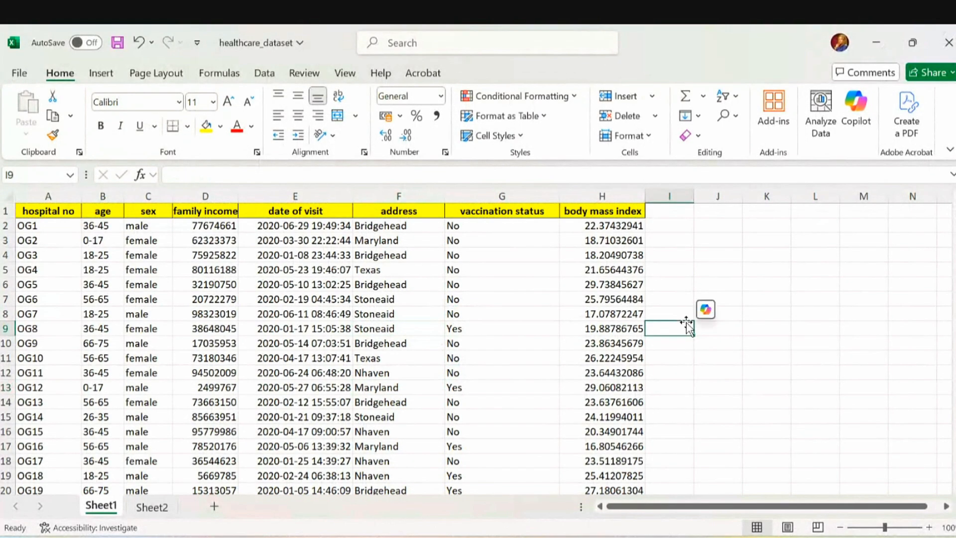
View the print settings and page preview for Sheet1 and return to the worksheet
key("ctrl+p")
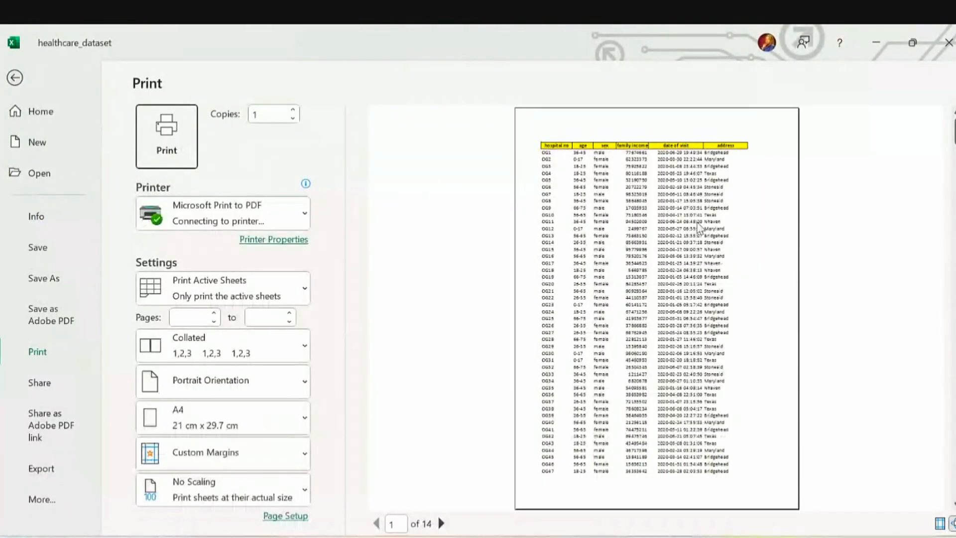
left_click(14, 77)
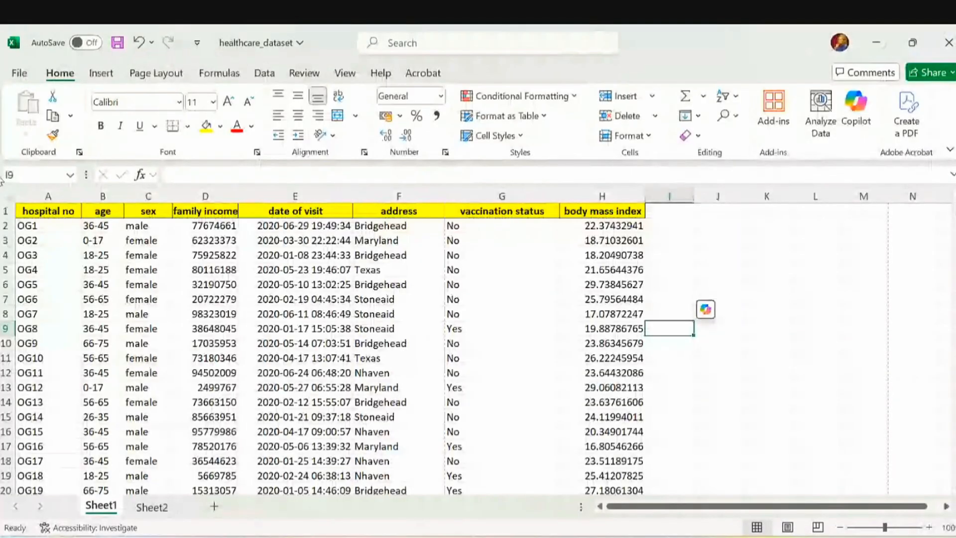
left_click(19, 72)
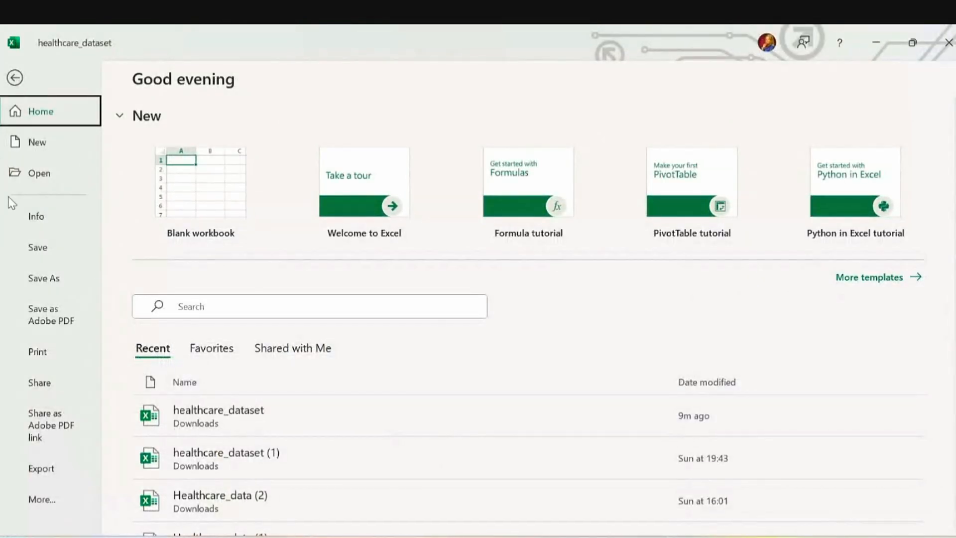
left_click(31, 352)
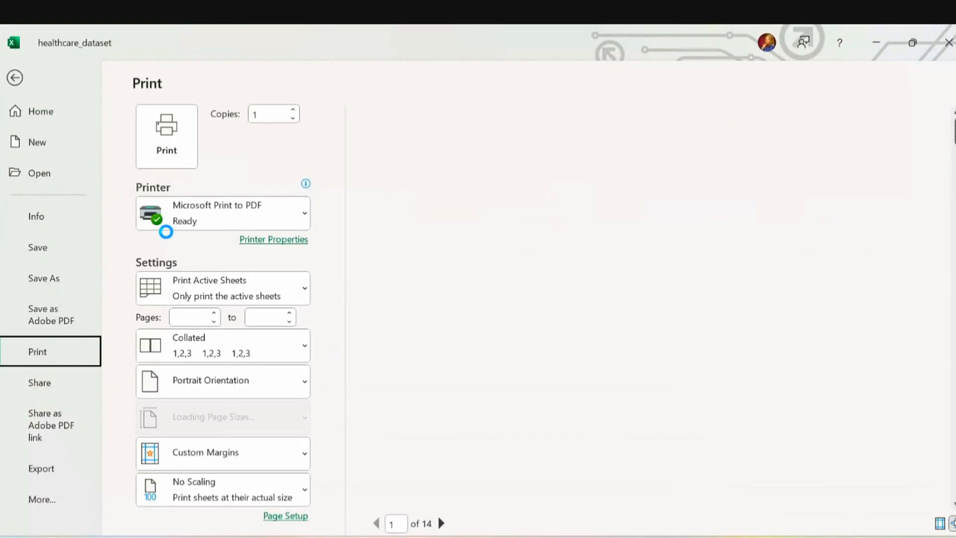
left_click(15, 77)
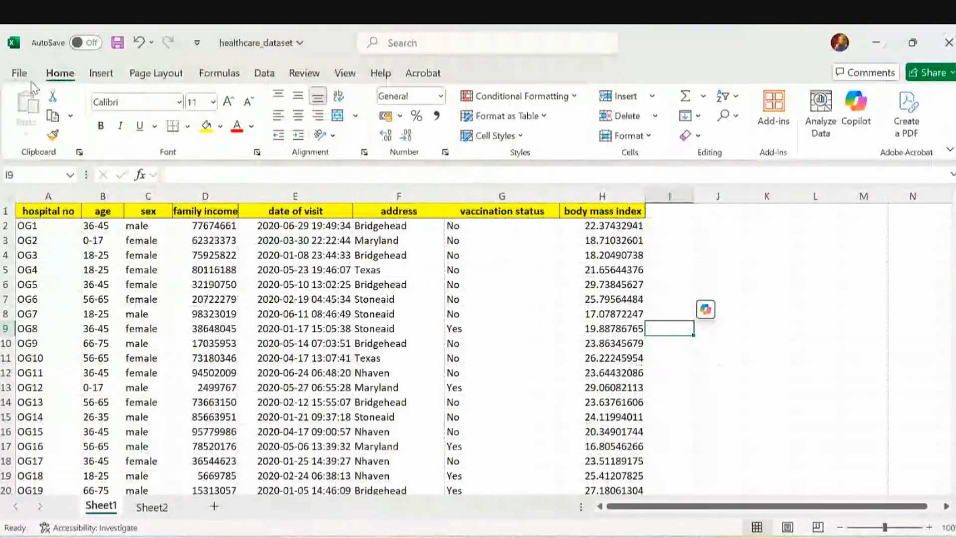
key("ctrl+p")
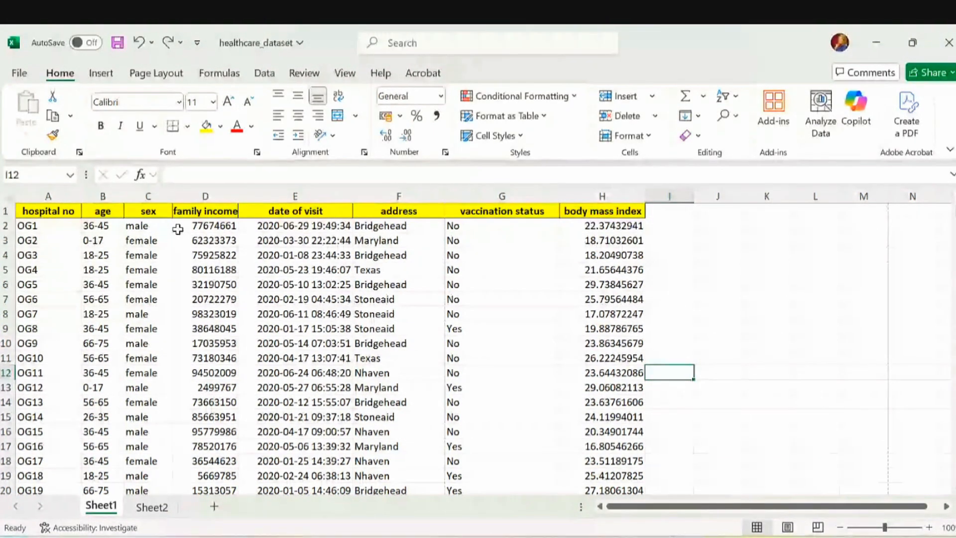
Preview the Quick Analysis icon set on the family income values in D2:D20 without applying it
left_click_drag(231, 226, 198, 487)
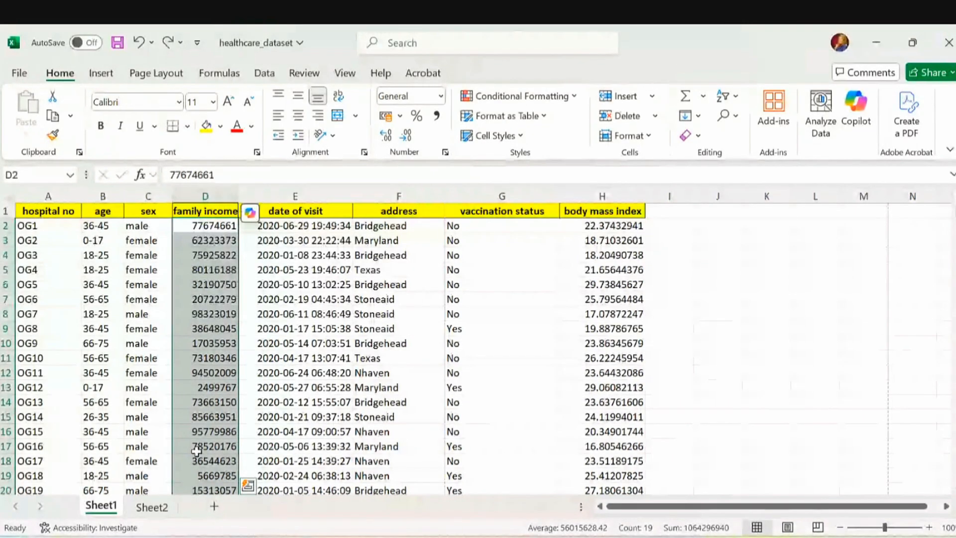
key("ctrl+q")
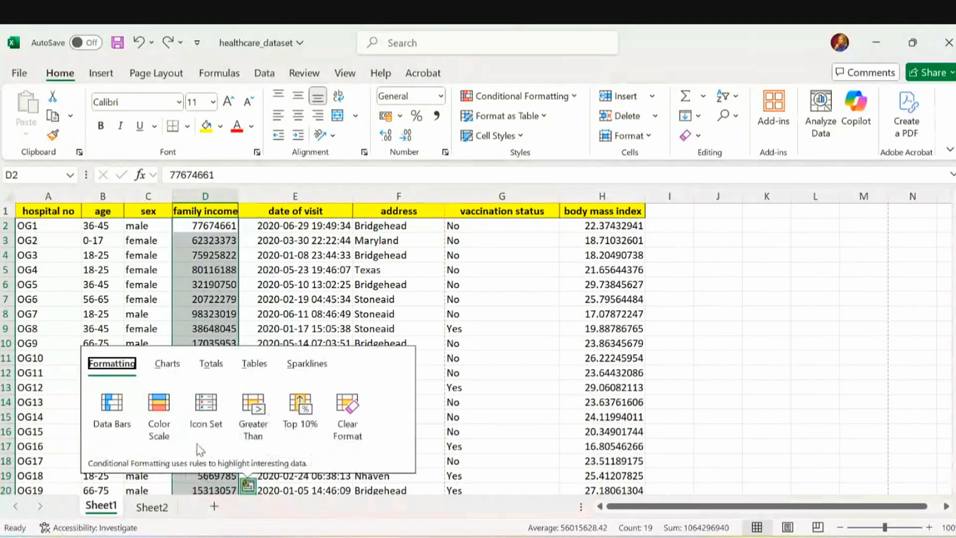
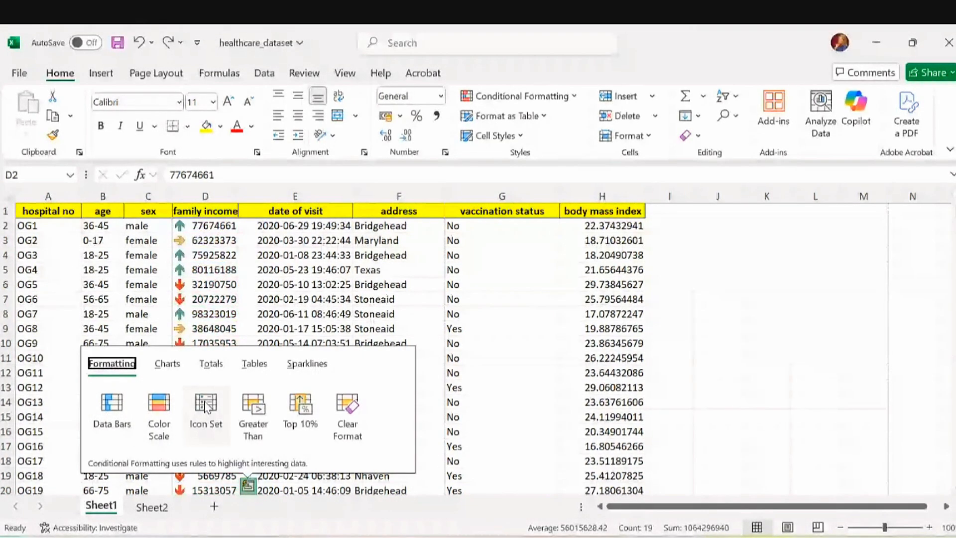
left_click(734, 358)
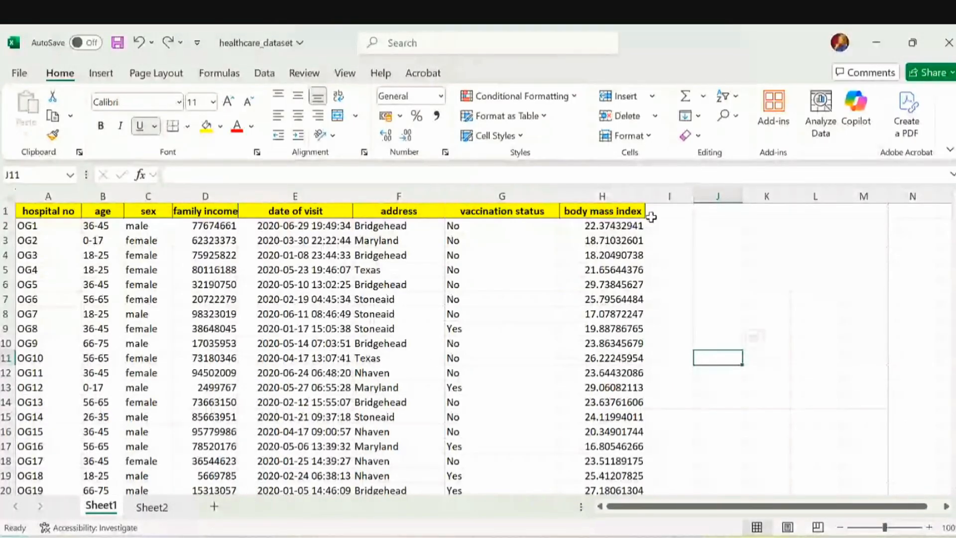
Preview the Quick Analysis icon set on the body mass index values in H2:H19 and dismiss it
left_click_drag(603, 226, 604, 477)
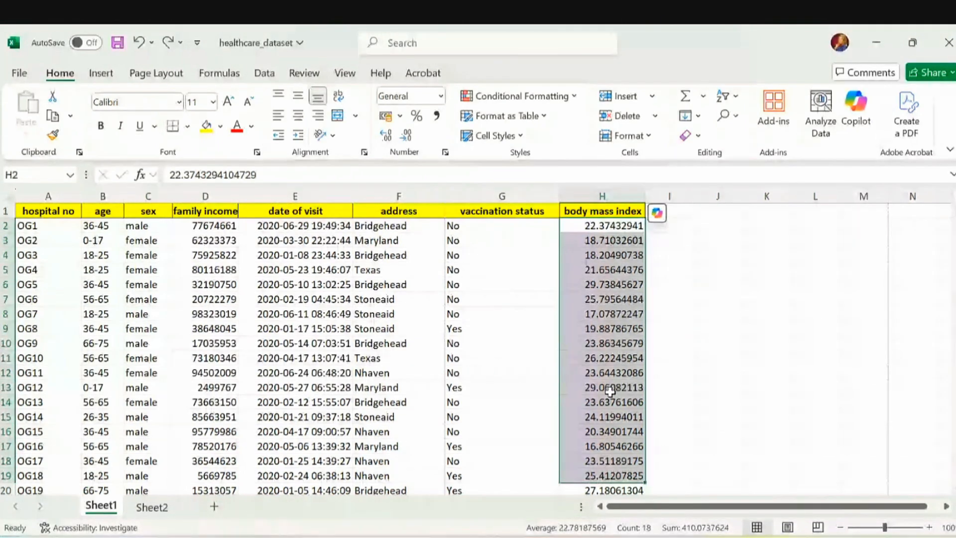
key("ctrl+q")
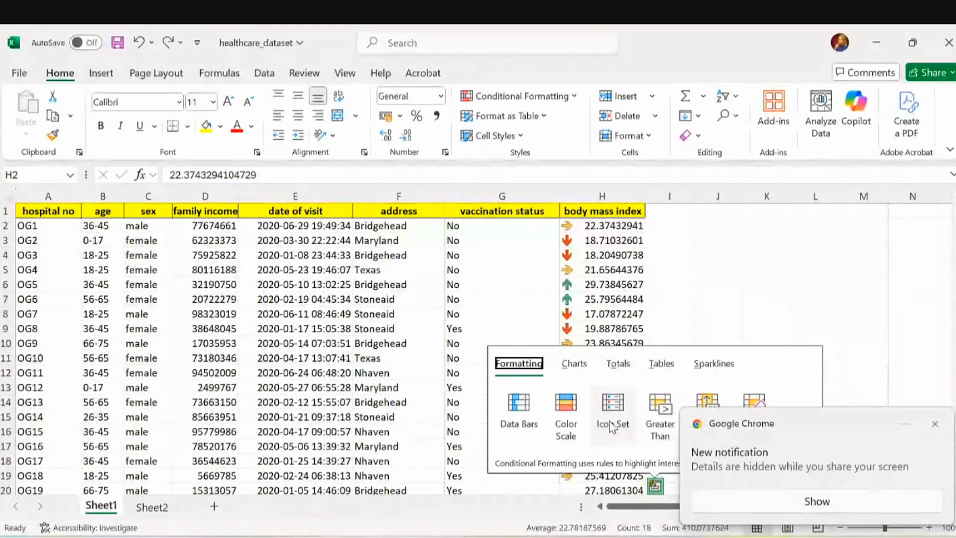
left_click(935, 425)
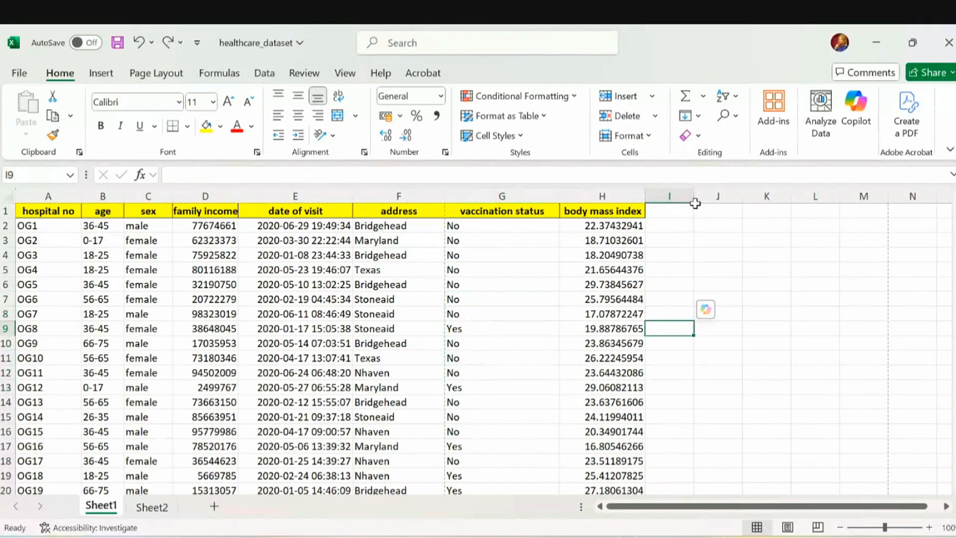
Widen the empty column I slightly
left_click_drag(695, 195, 706, 195)
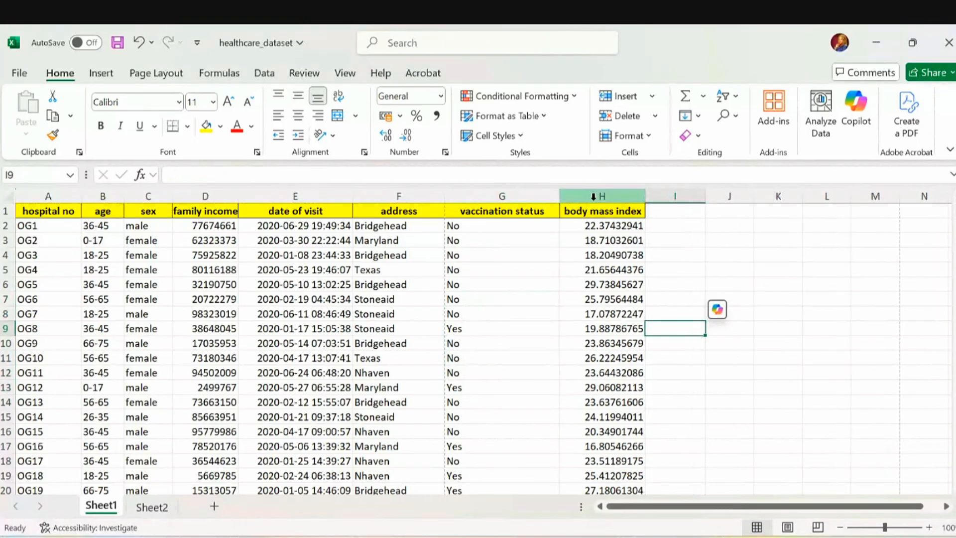
left_click(659, 193)
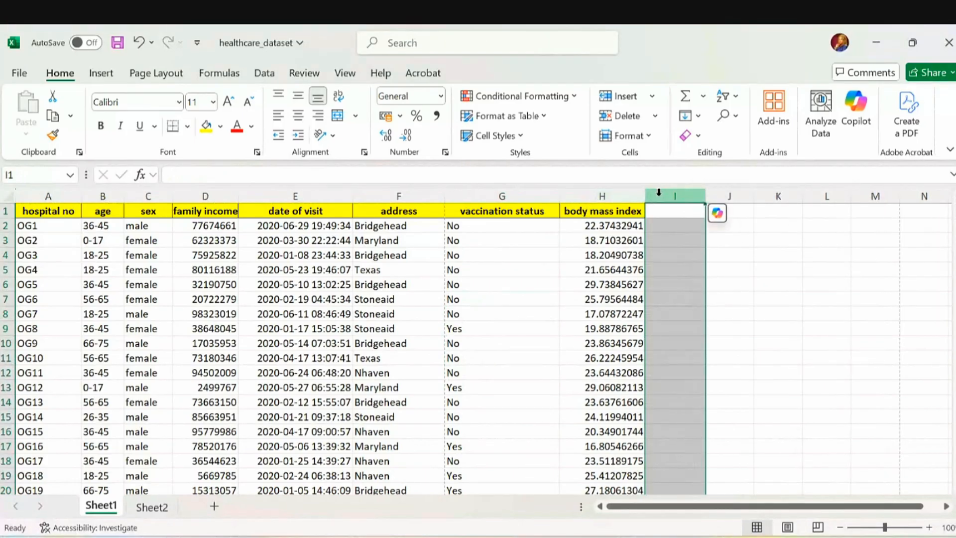
left_click(659, 193)
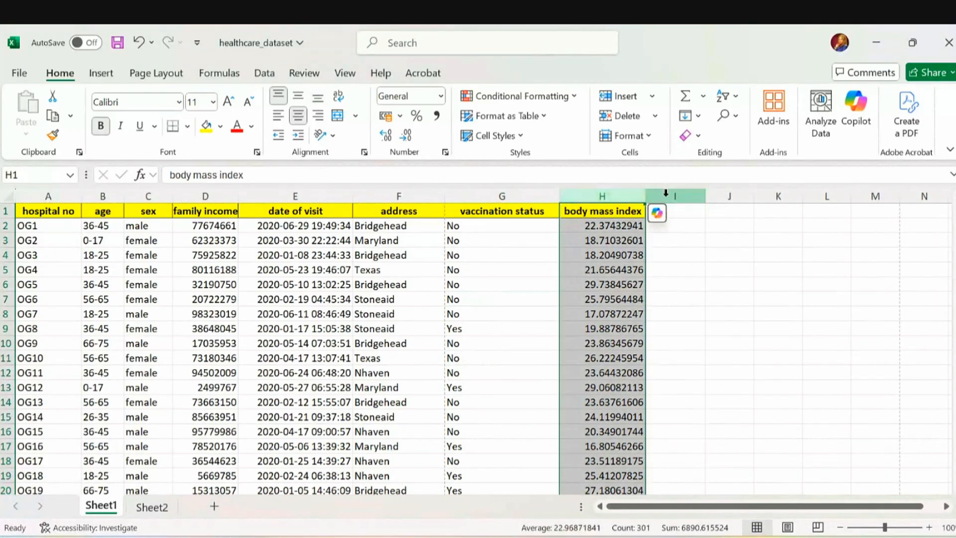
left_click(665, 194)
left_click(819, 226)
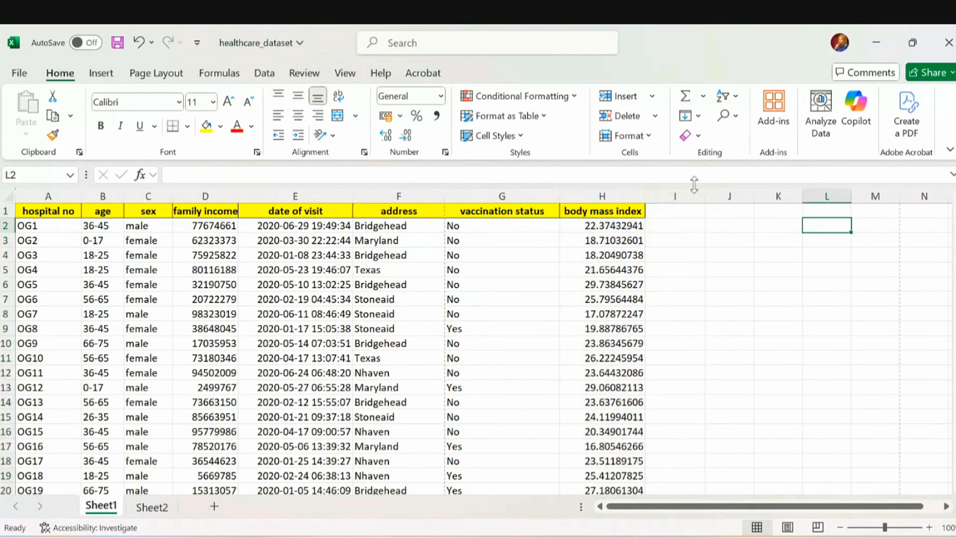
Fill column I with the contents of the body mass index column and undo the fill
left_click(675, 191)
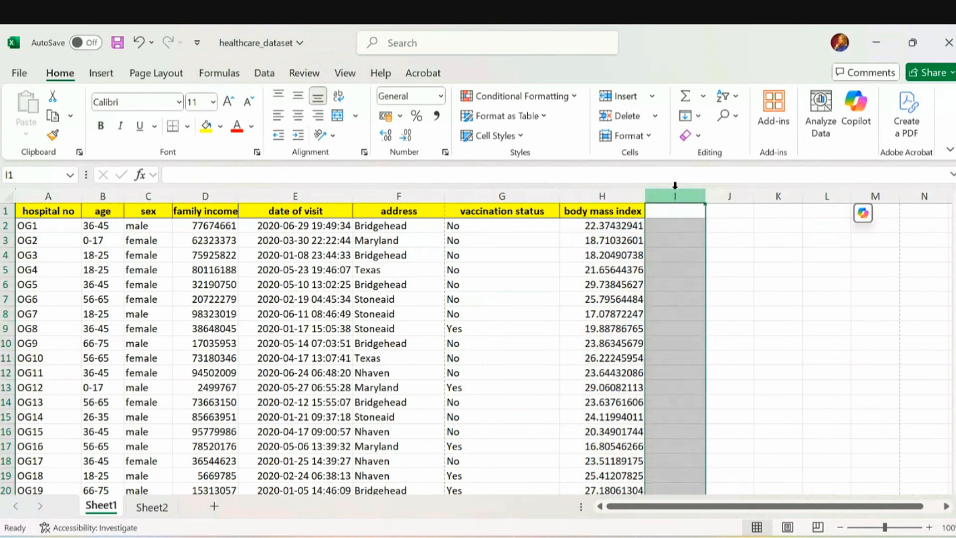
key("ctrl+v")
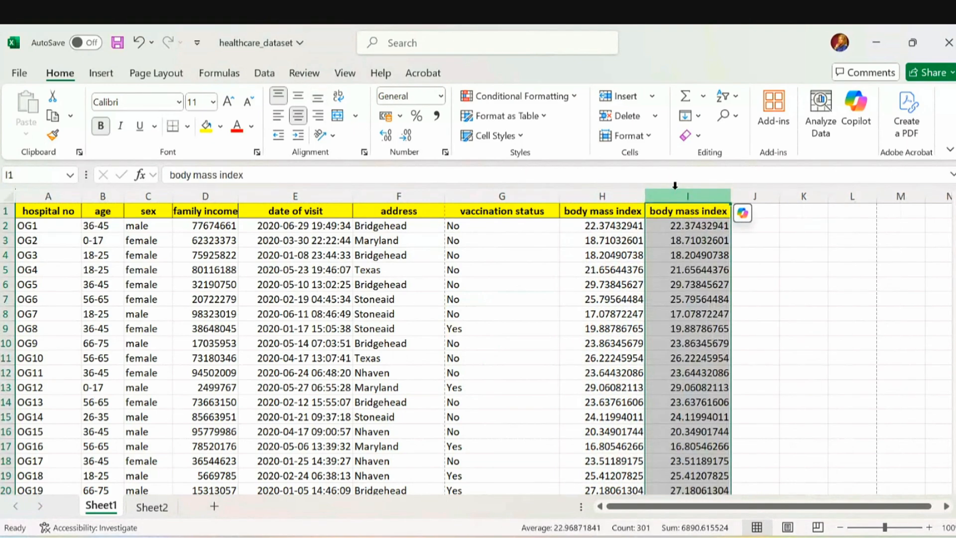
key("ctrl+z")
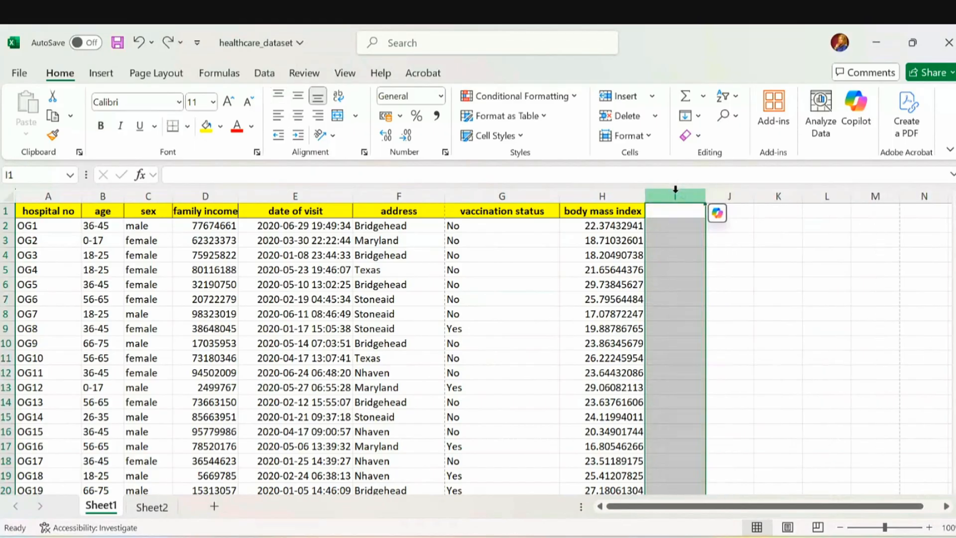
Fill the vaccination status column right over the body mass index column and undo the fill
left_click(594, 194)
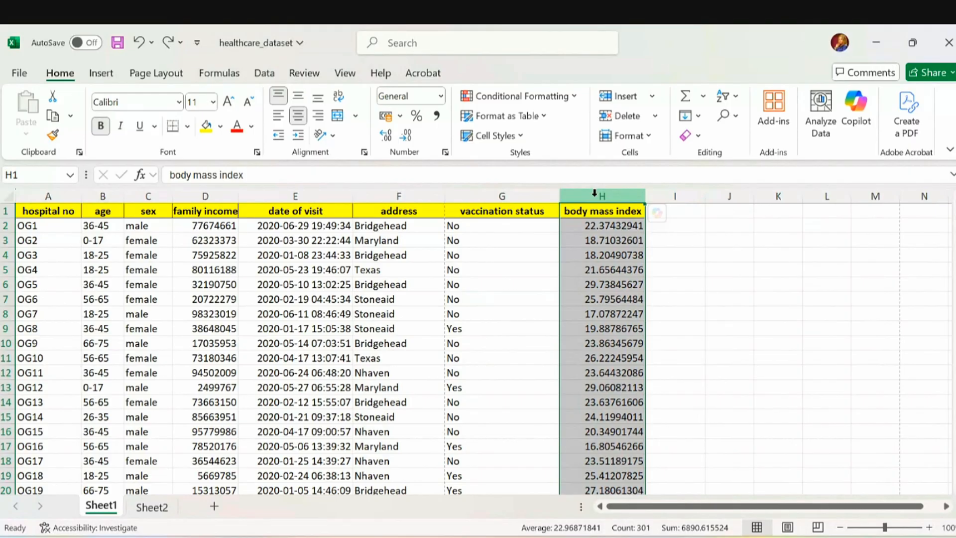
key("ctrl+r")
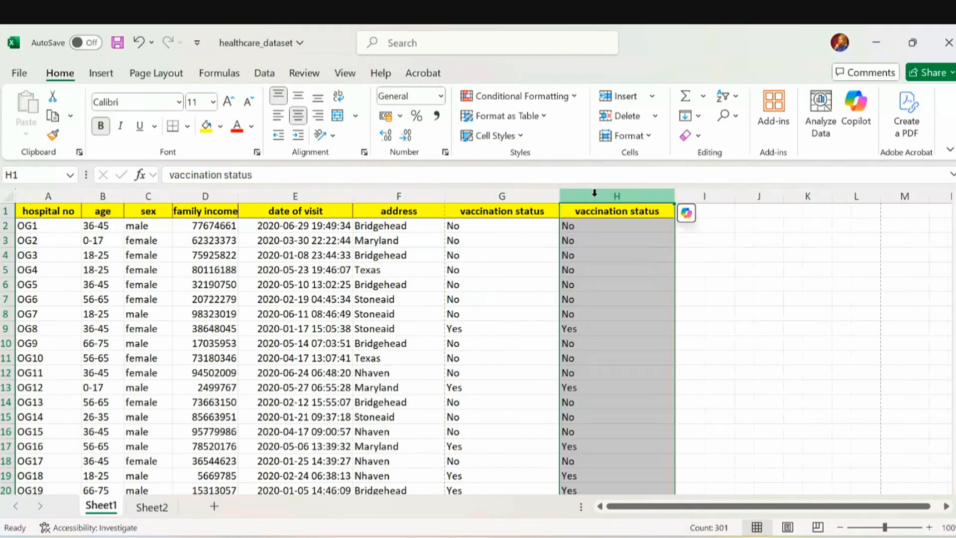
key("ctrl+z")
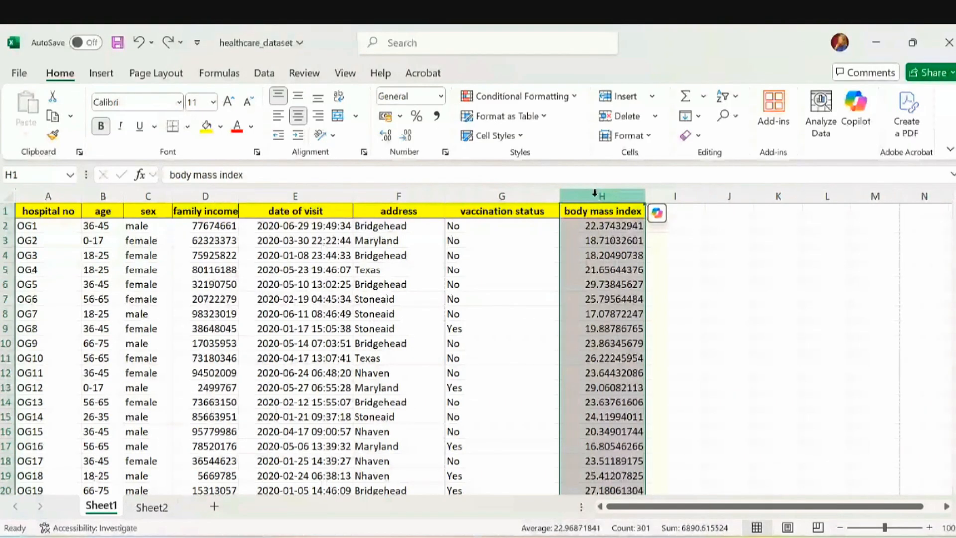
Fill the family income column right over the date of visit column and undo the fill
left_click(290, 194)
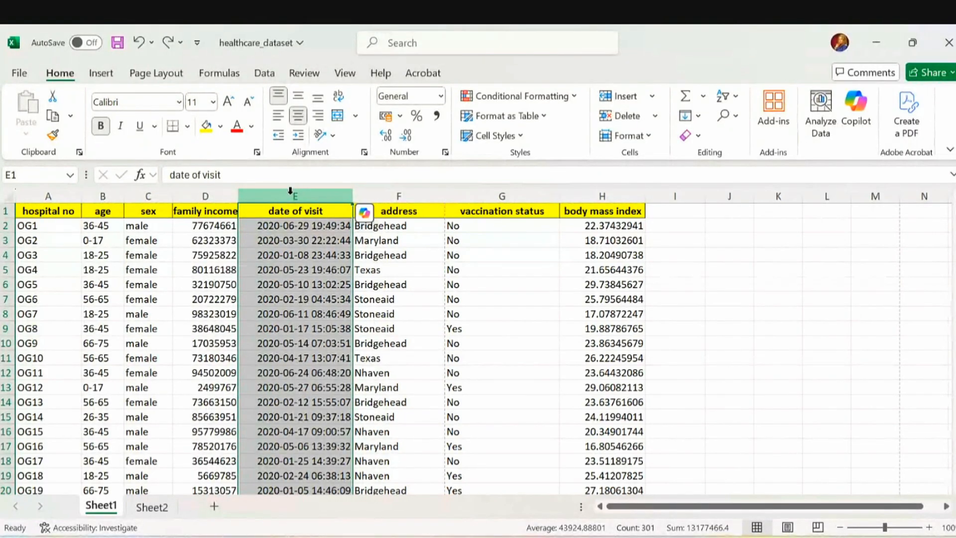
key("ctrl+r")
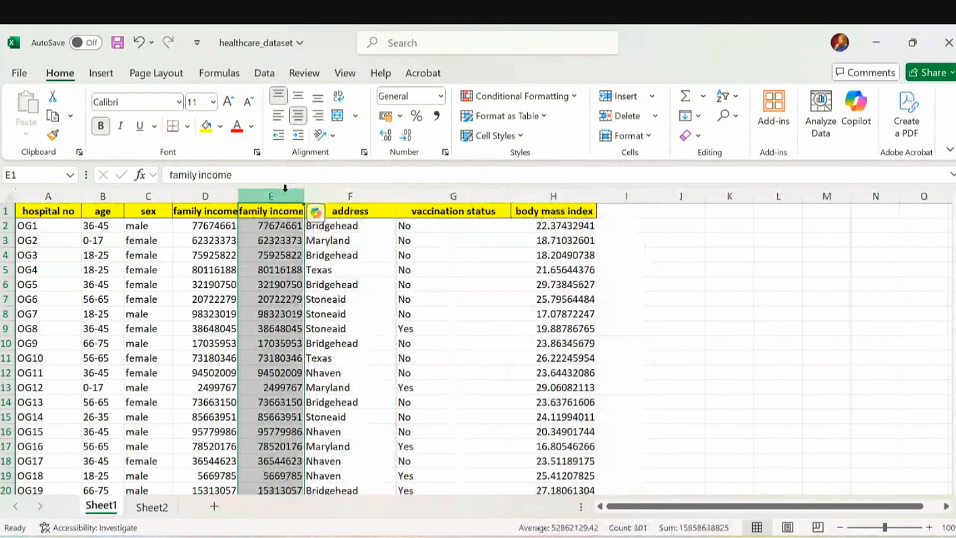
key("ctrl+z")
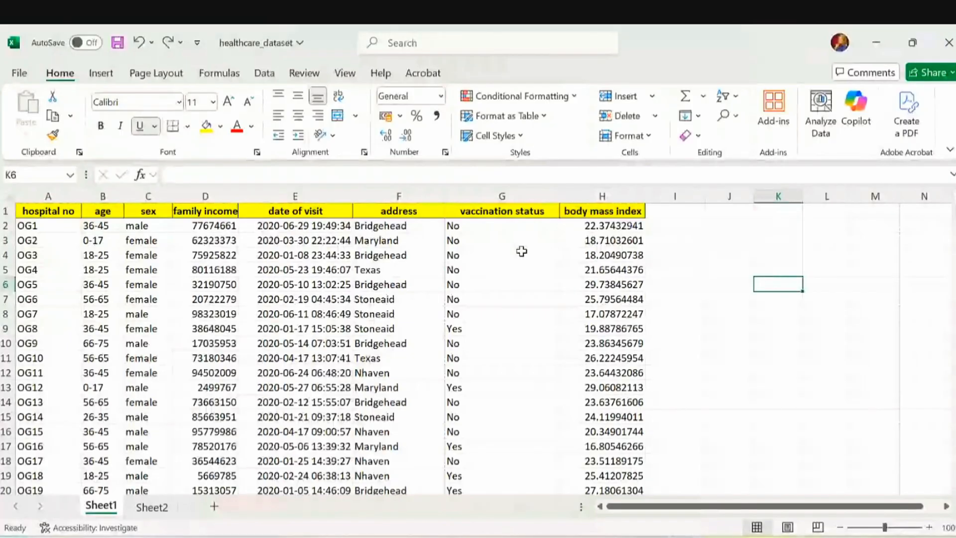
Save the healthcare_dataset workbook
key("ctrl+s")
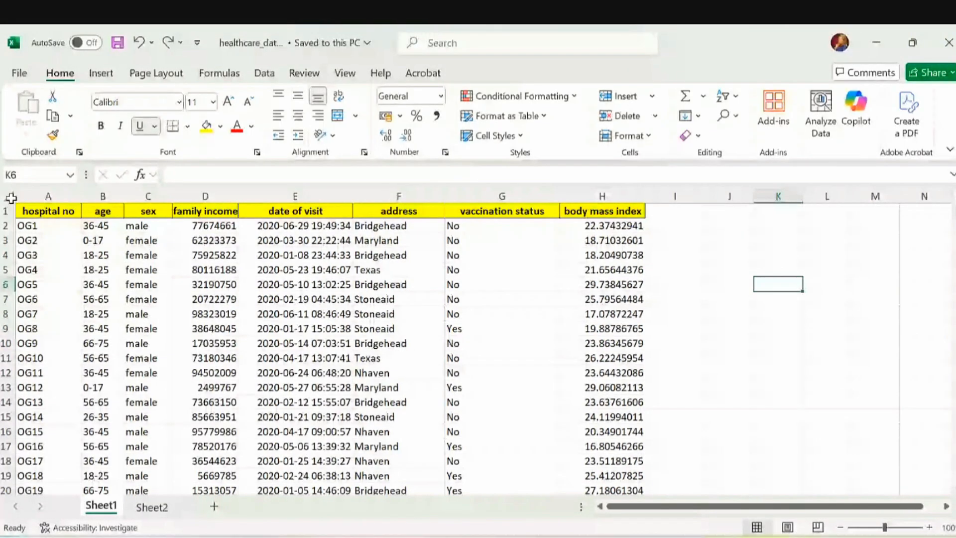
Convert the range A1:H140 into a table with headers and undo the conversion
left_click_drag(23, 211, 591, 500)
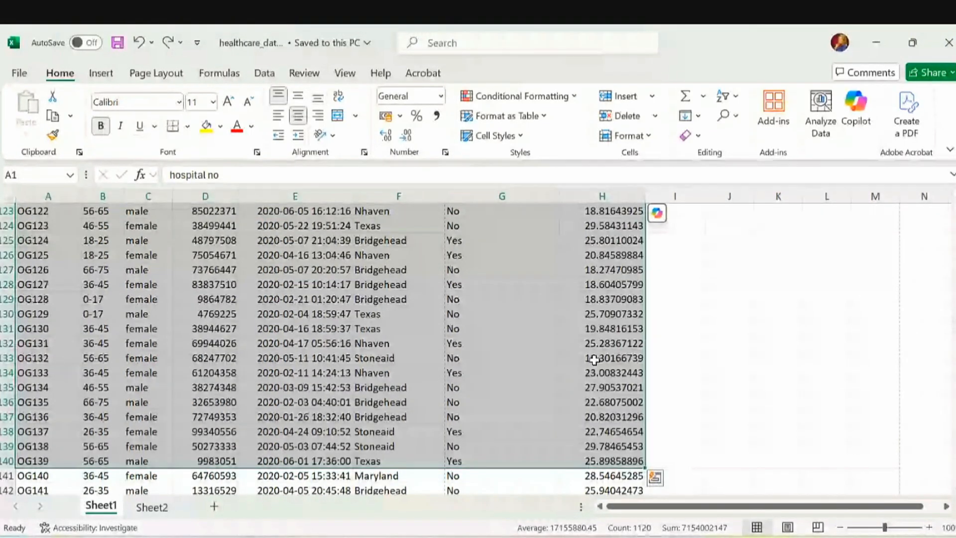
key("ctrl+t")
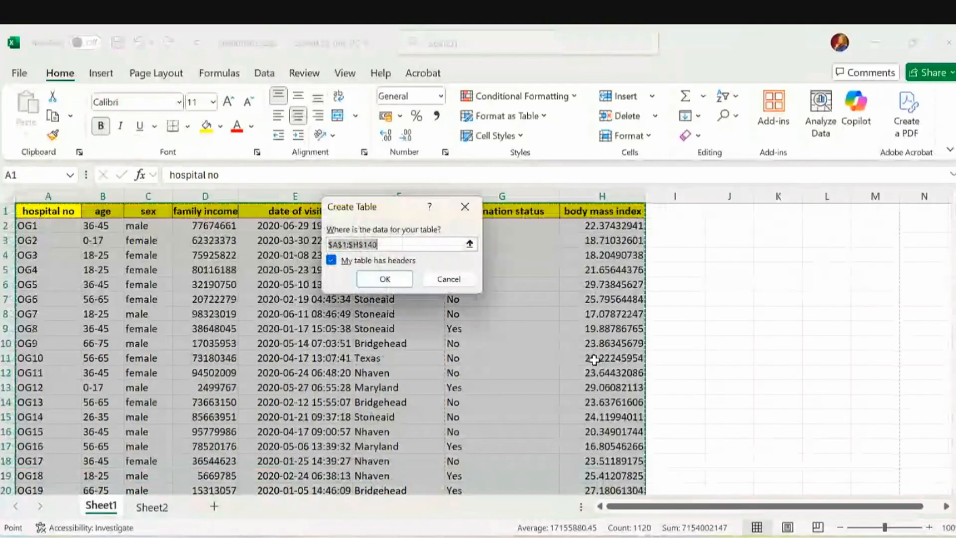
left_click(390, 277)
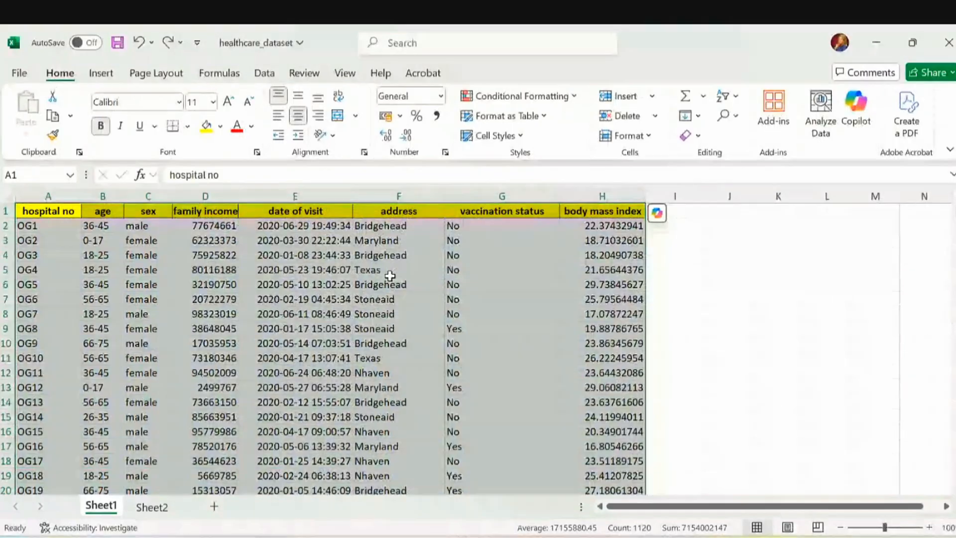
left_click(145, 130)
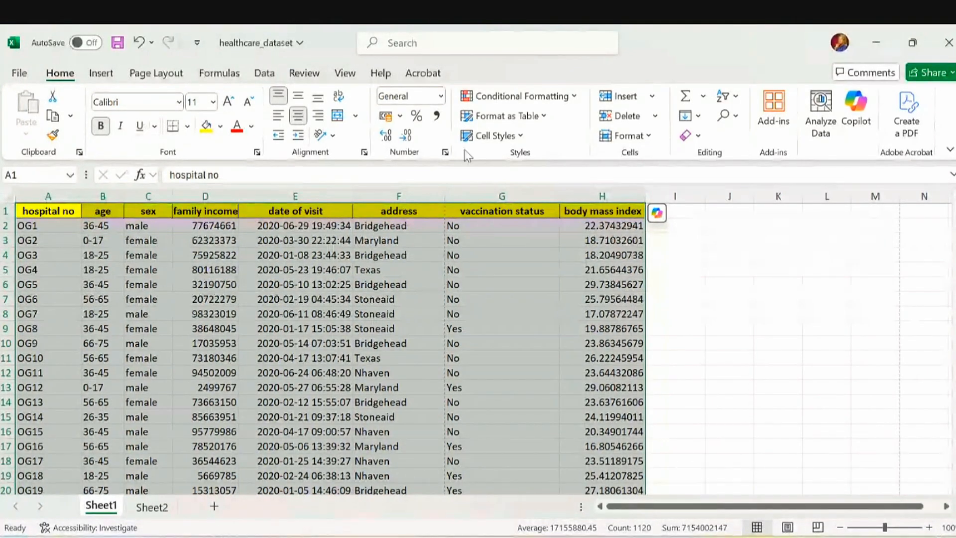
Copy the vaccination status column into column J and undo the paste
left_click(509, 194)
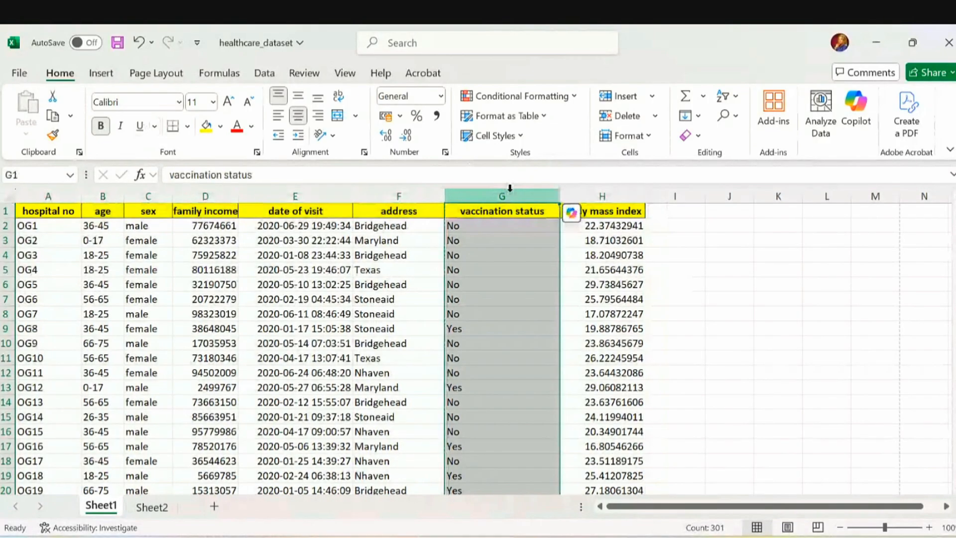
key("ctrl+c")
left_click(742, 196)
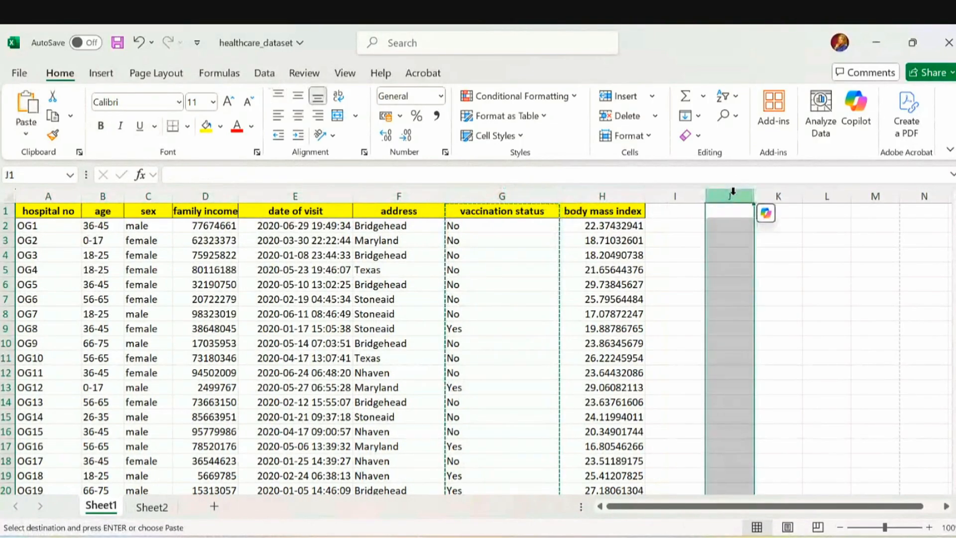
key("ctrl+v")
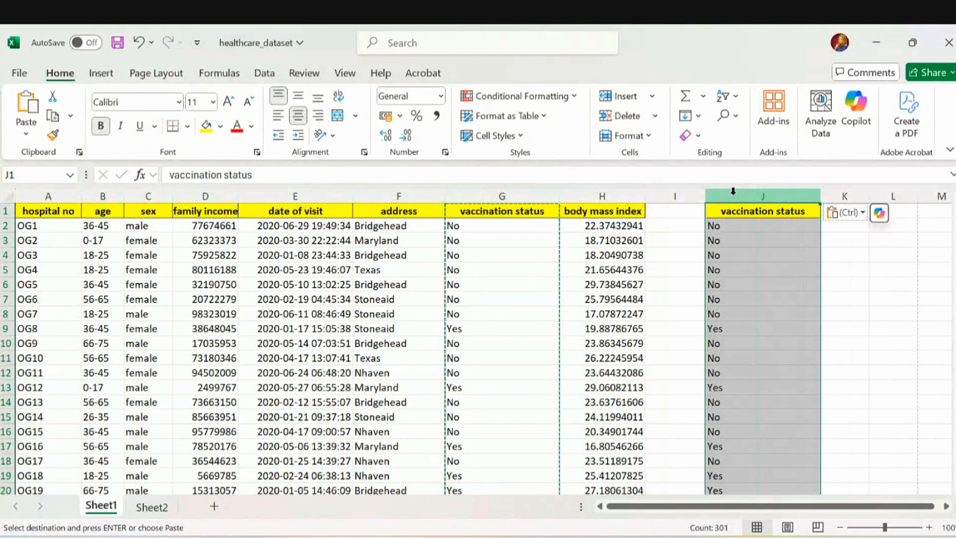
key("ctrl+z")
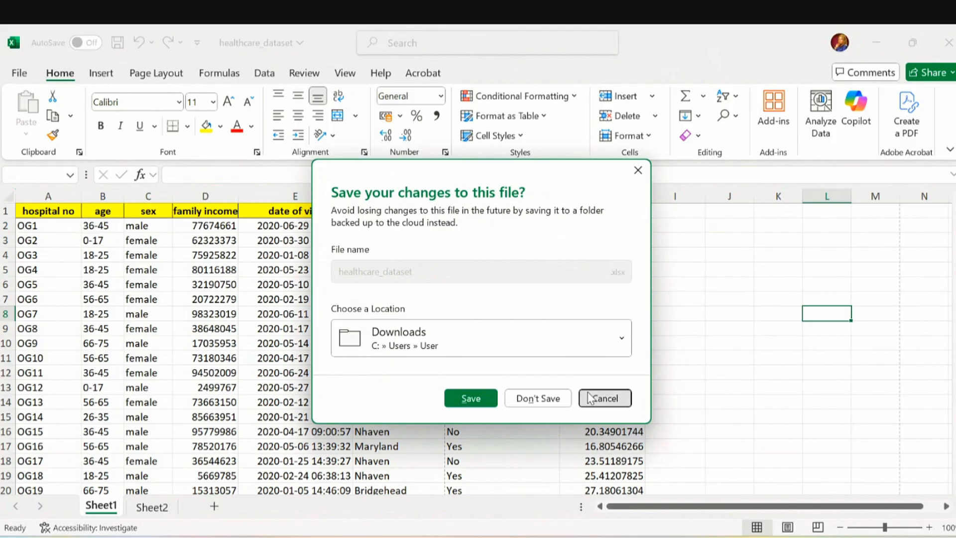
Start closing the healthcare_dataset workbook and cancel at the save prompt
left_click(588, 392)
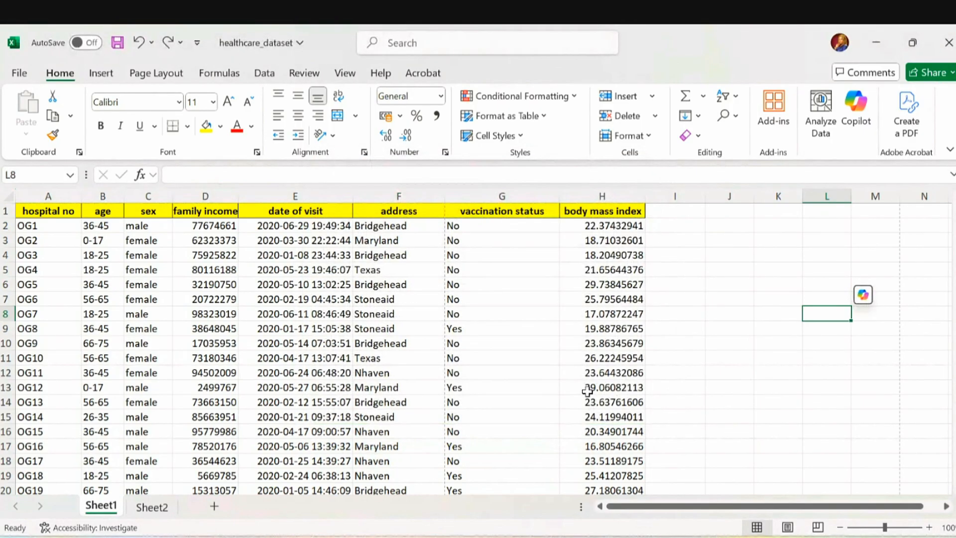
key("ctrl+w")
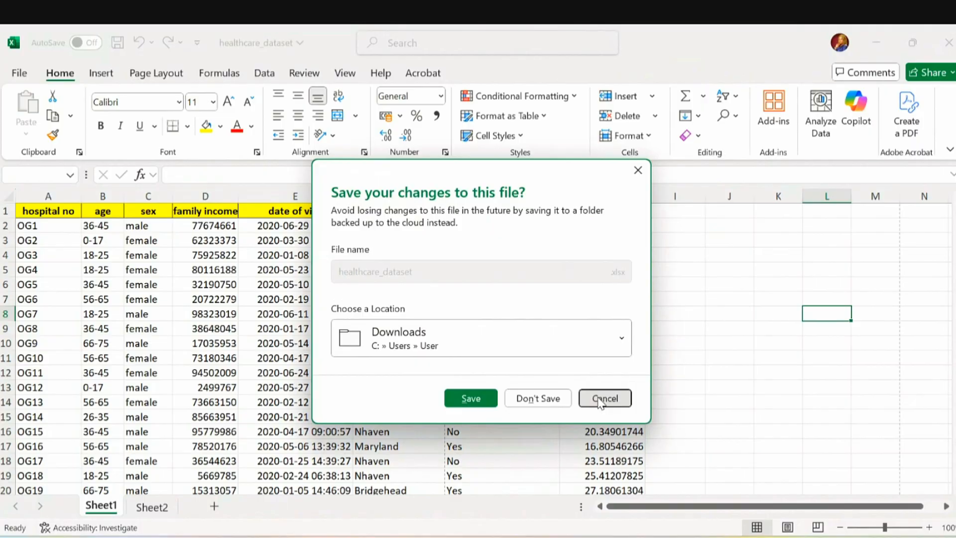
left_click(604, 397)
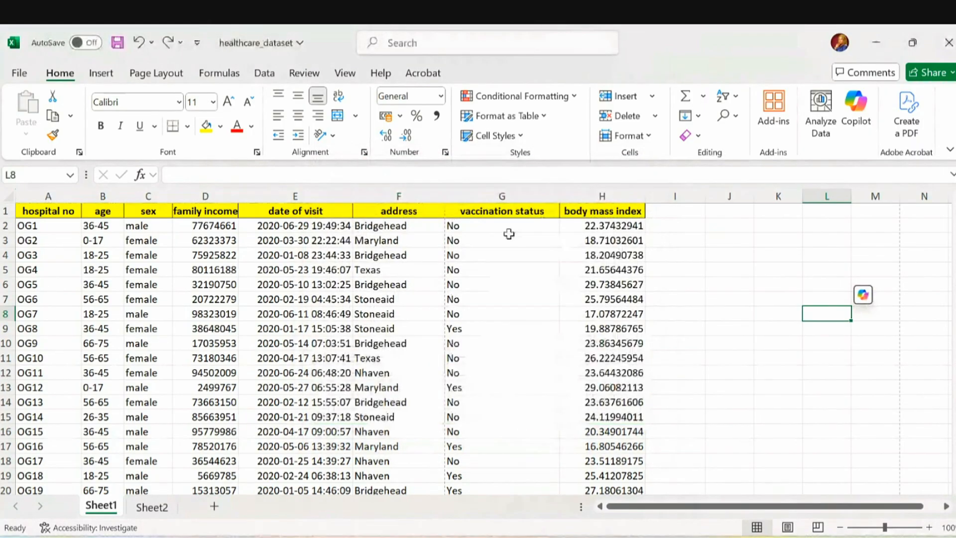
Cut the vaccination status column, paste it into column I and undo the move
left_click(479, 196)
key("ctrl+x")
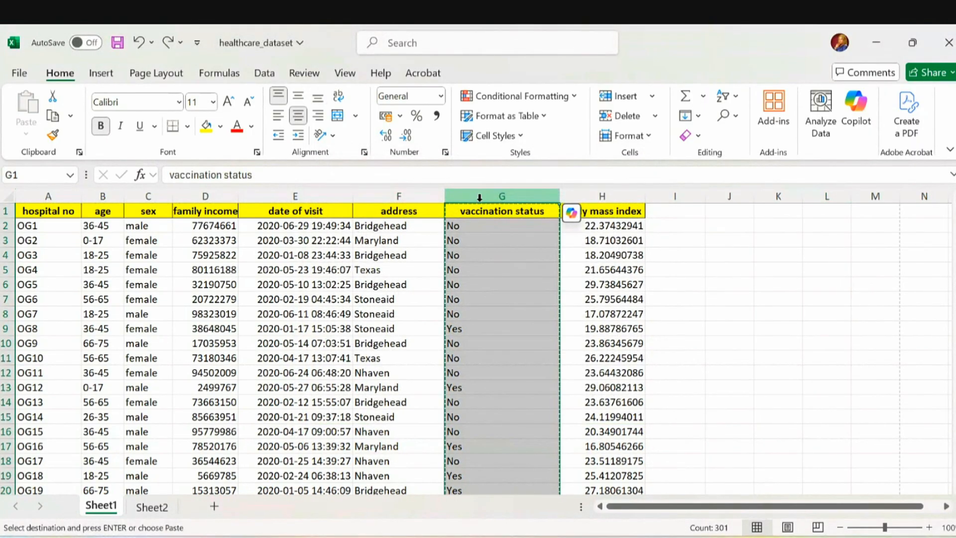
left_click(690, 196)
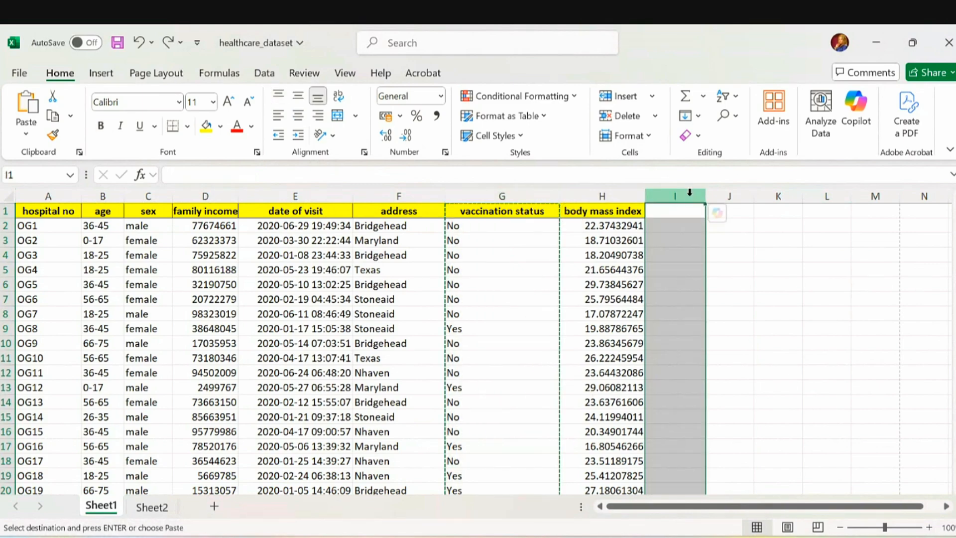
key("ctrl+v")
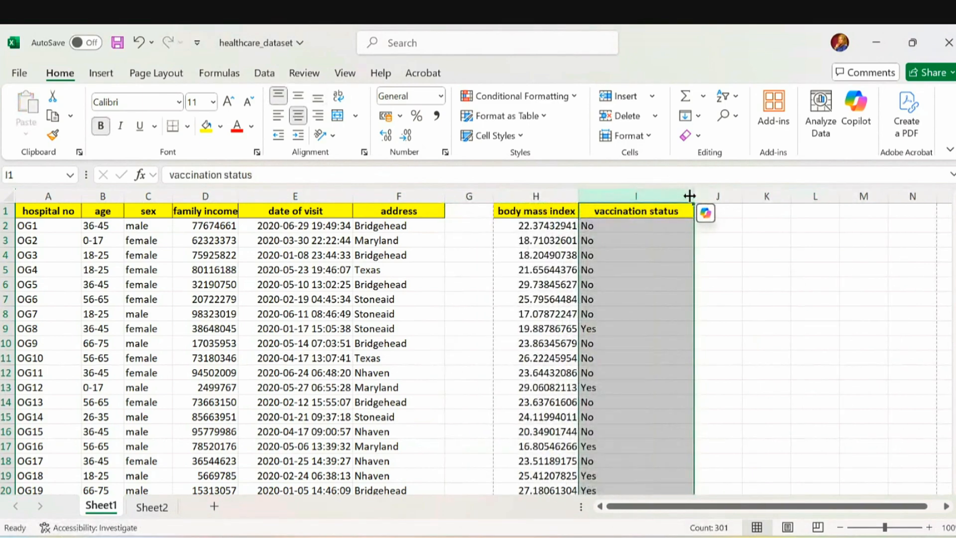
key("ctrl+z")
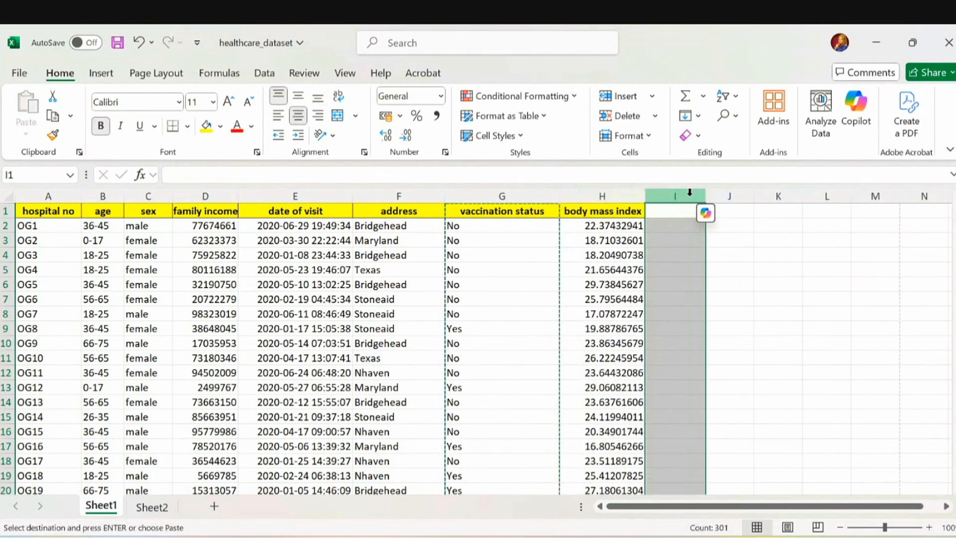
Move the cut vaccination status column to column I once more, undo it and clear the cut selection
left_click(522, 204)
left_click(518, 197)
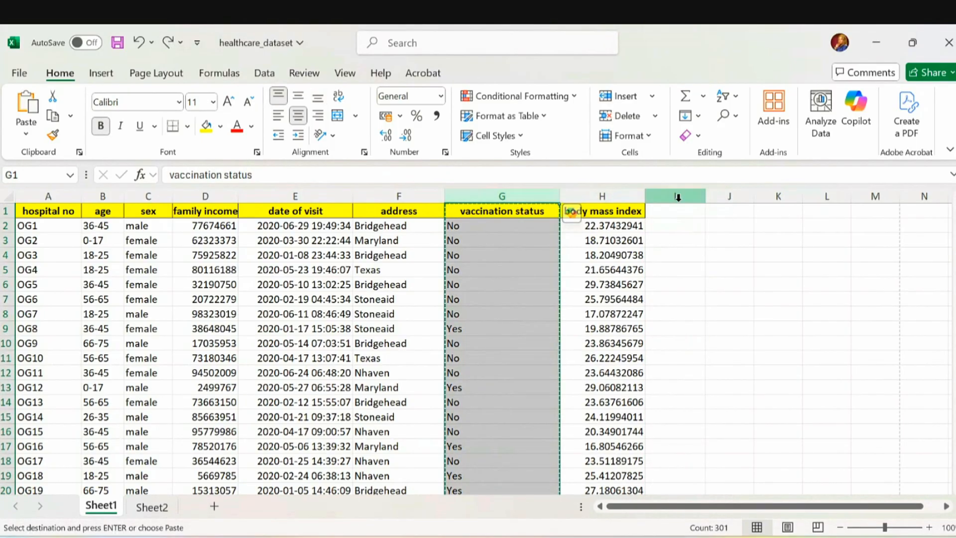
left_click(696, 197)
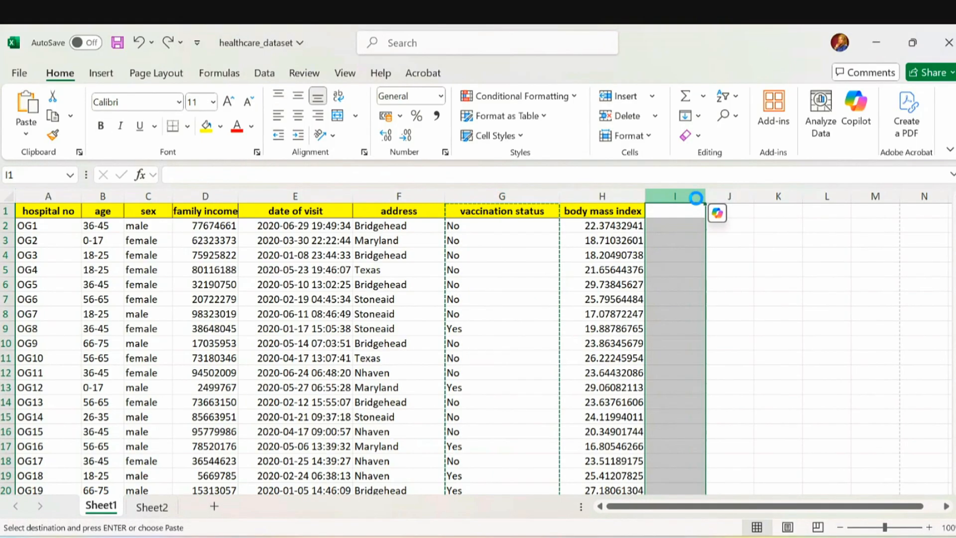
key("ctrl+v")
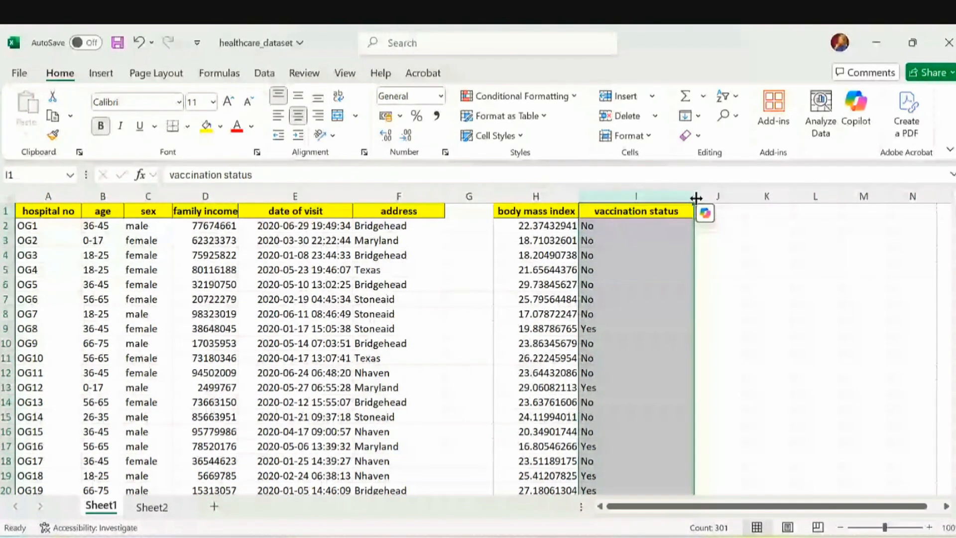
key("ctrl+z")
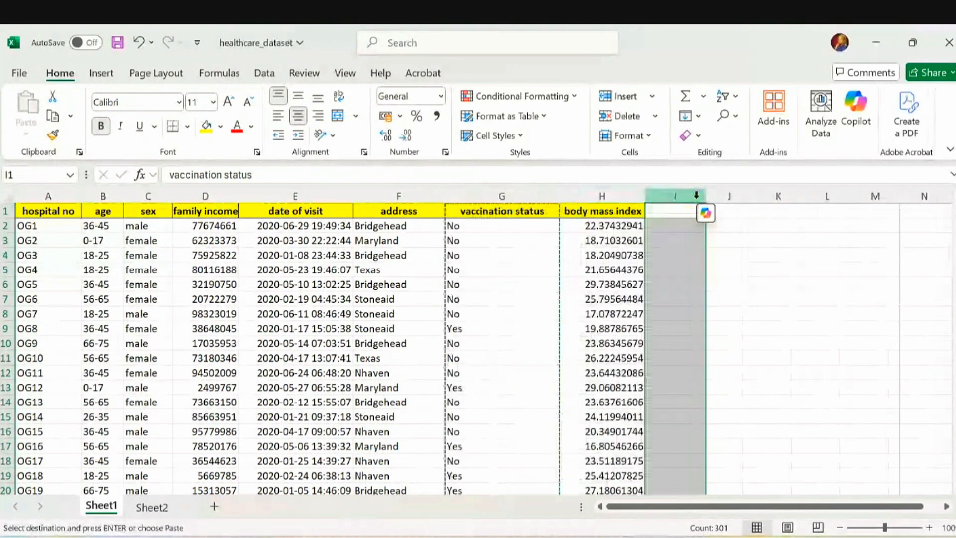
left_click(795, 230)
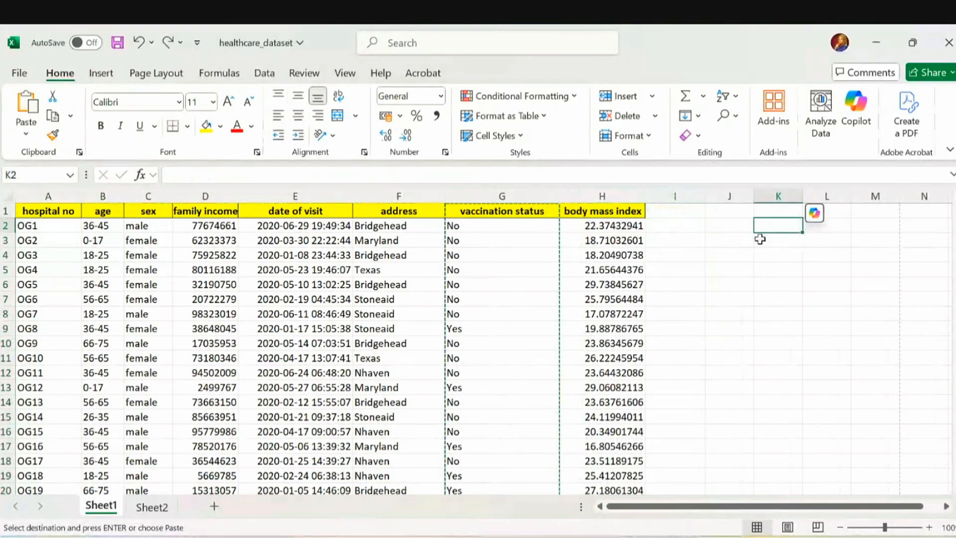
key("Escape")
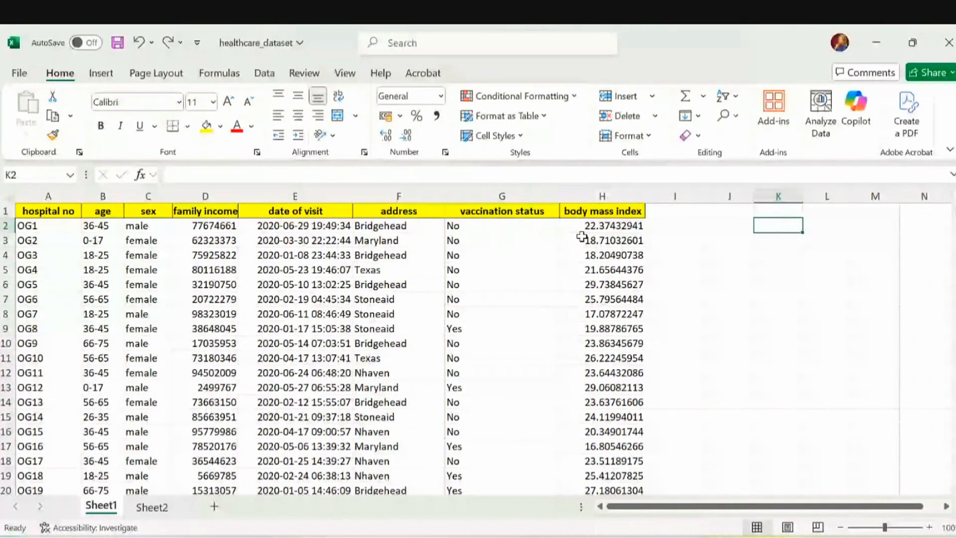
Cut the body mass index column, paste it into column I and undo the move
left_click(594, 194)
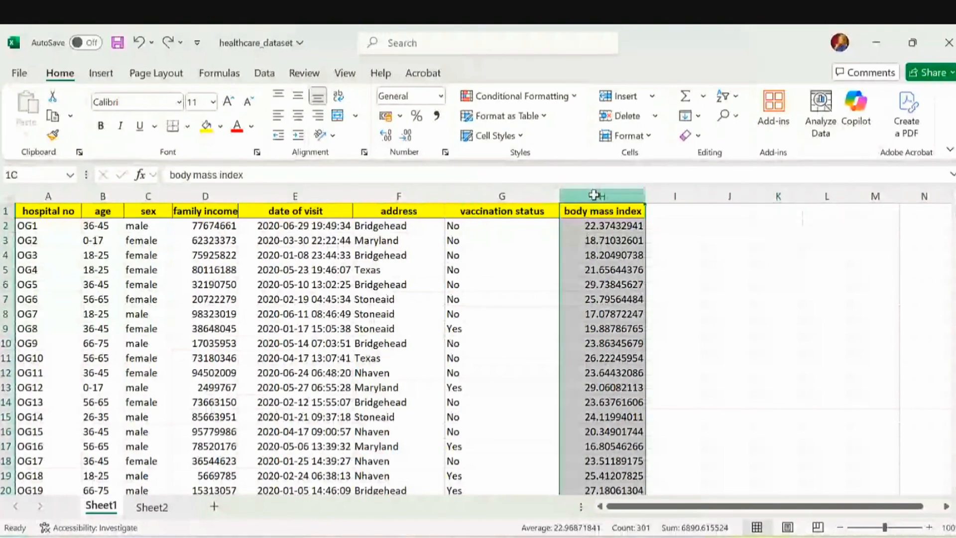
key("ctrl+c")
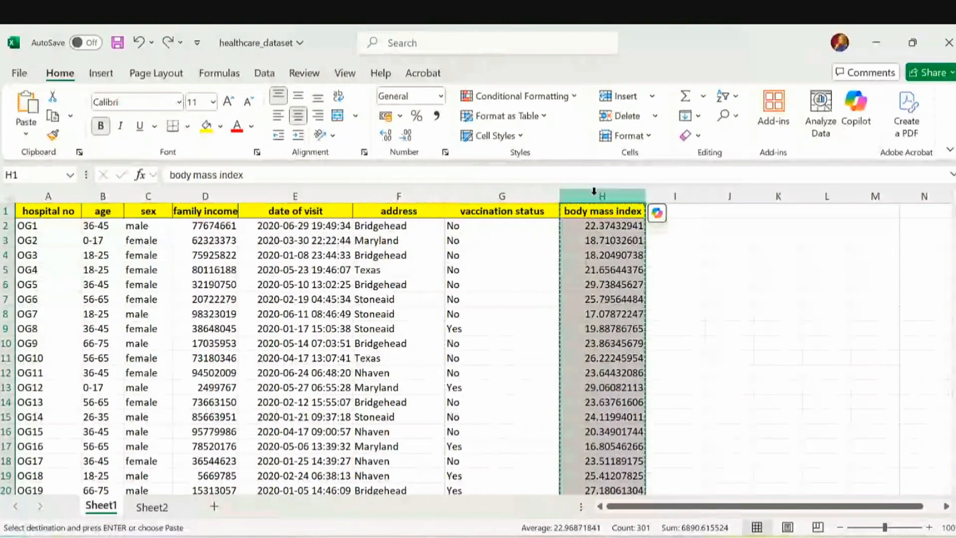
left_click(665, 195)
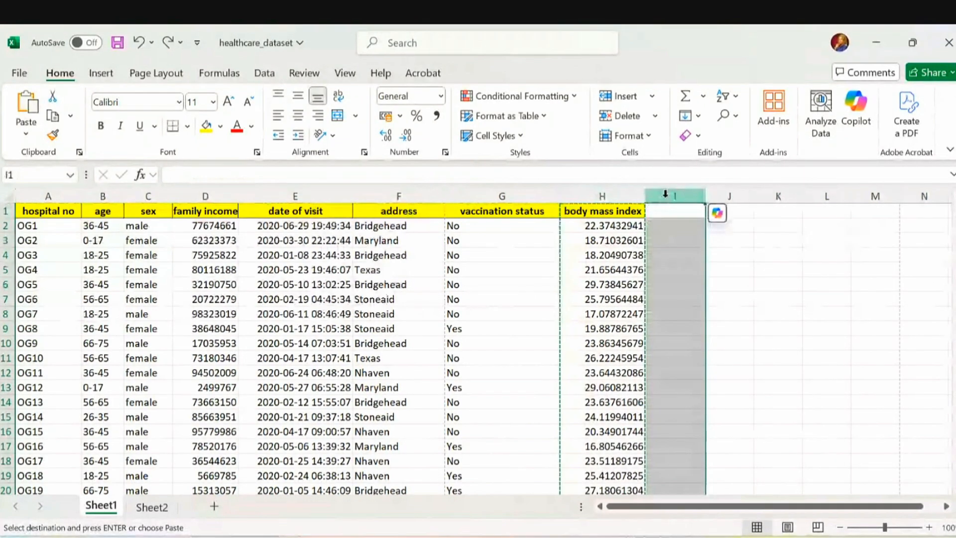
key("ctrl+v")
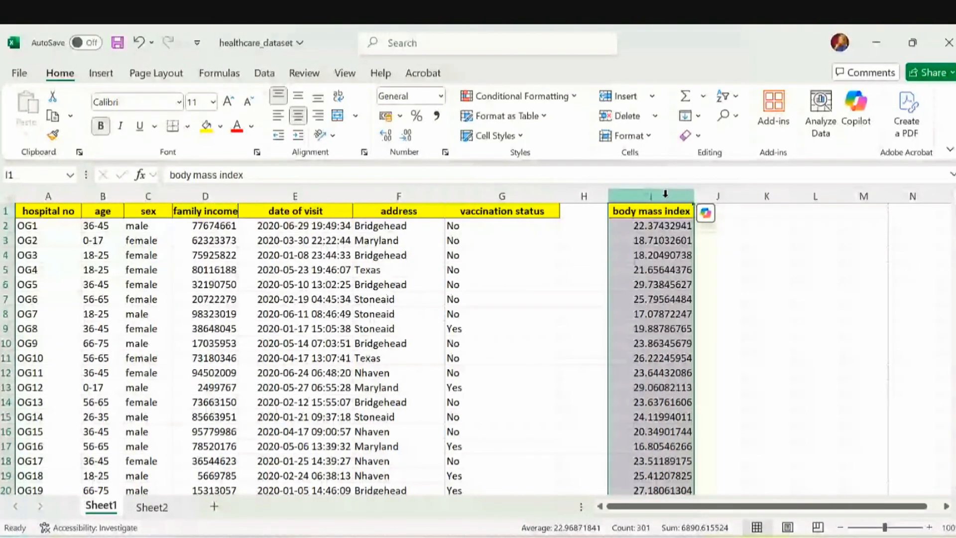
key("ctrl+z")
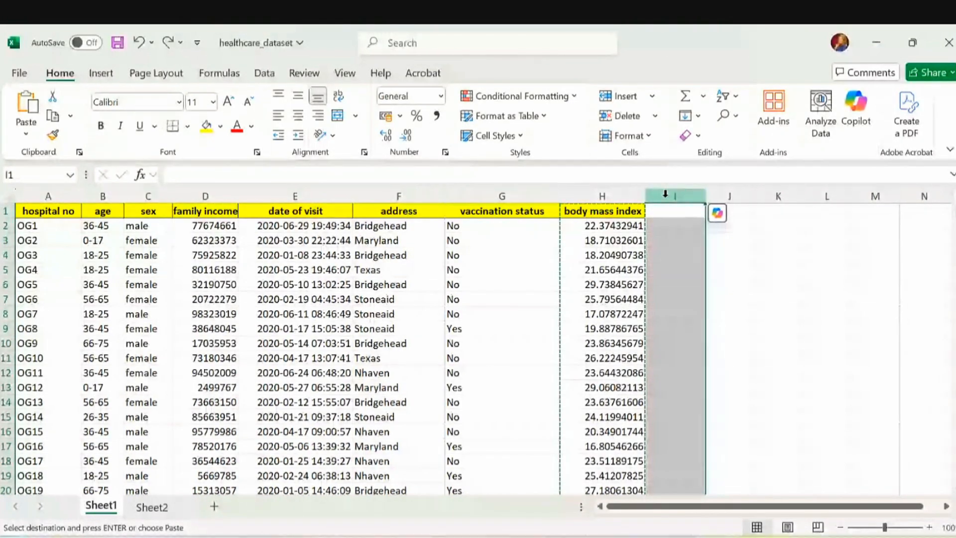
Alternately repeat and undo the body mass index column's move to column I, ending with the column moved
key("ctrl+v")
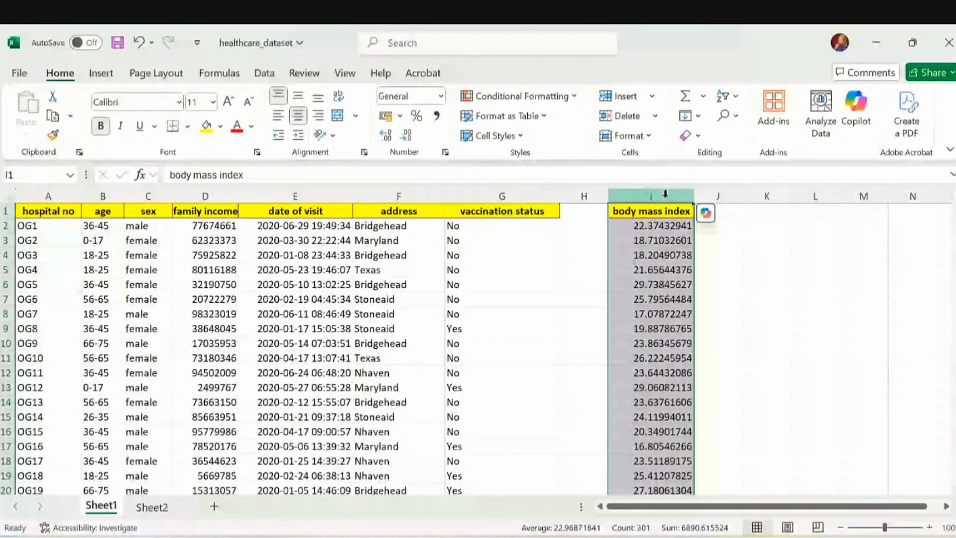
key("ctrl+z")
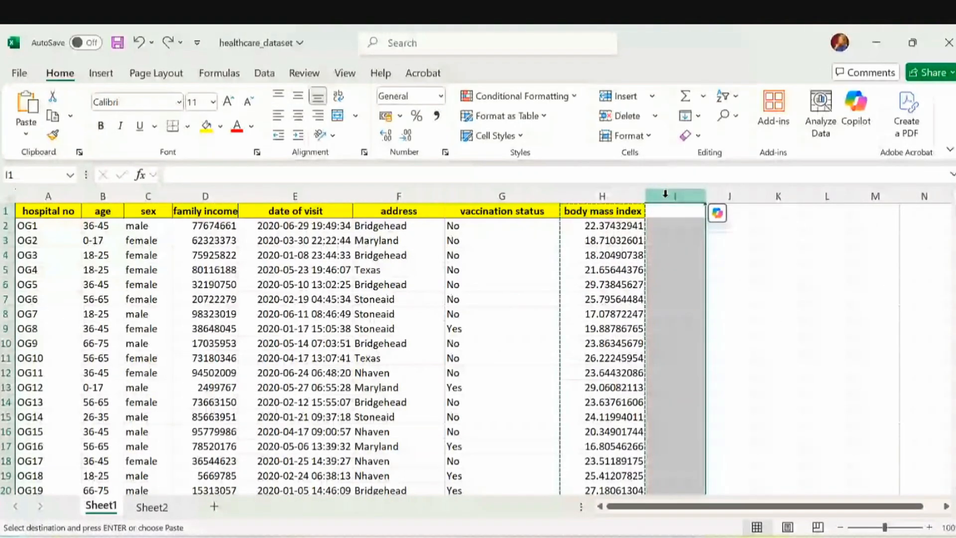
key("ctrl+v")
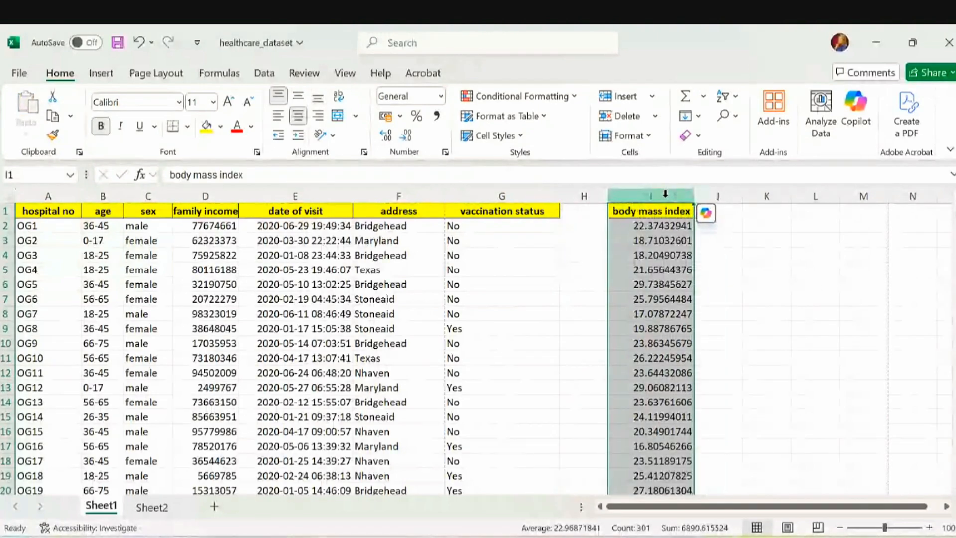
key("ctrl+z")
key("ctrl+v")
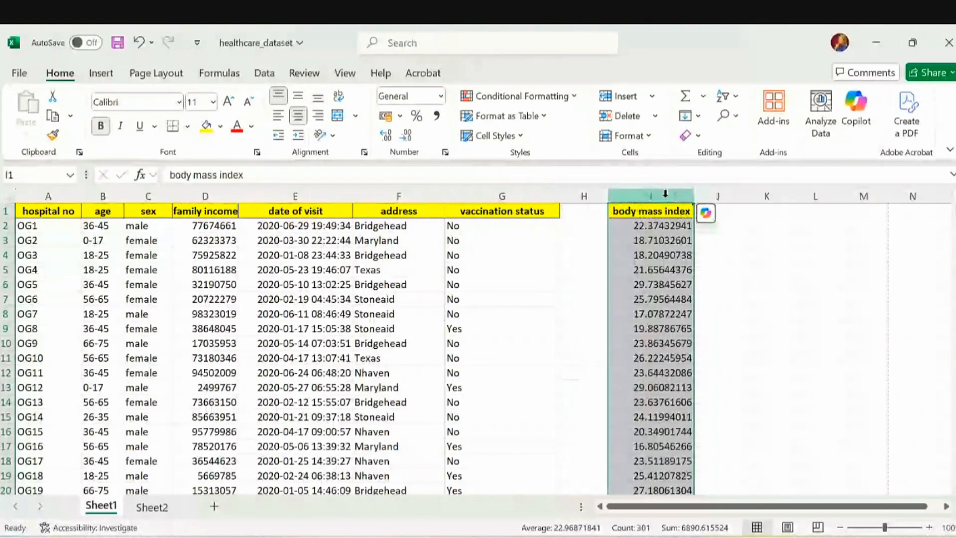